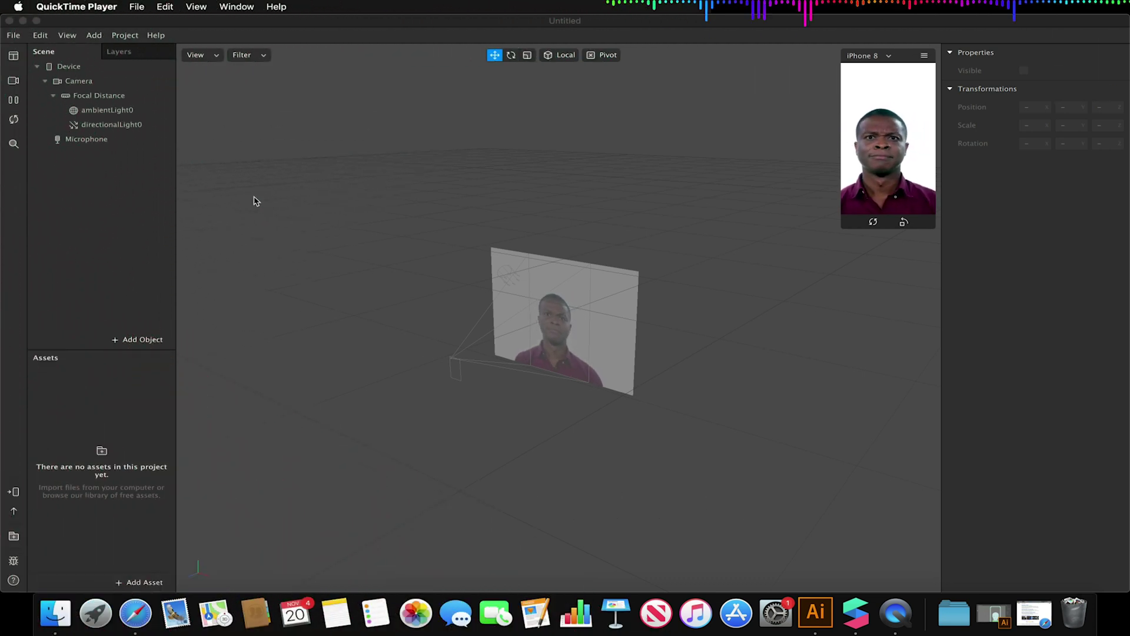
Step: Insert a Plane Tracker into the scene and select planeTracker0 to see its properties
left_click(136, 216)
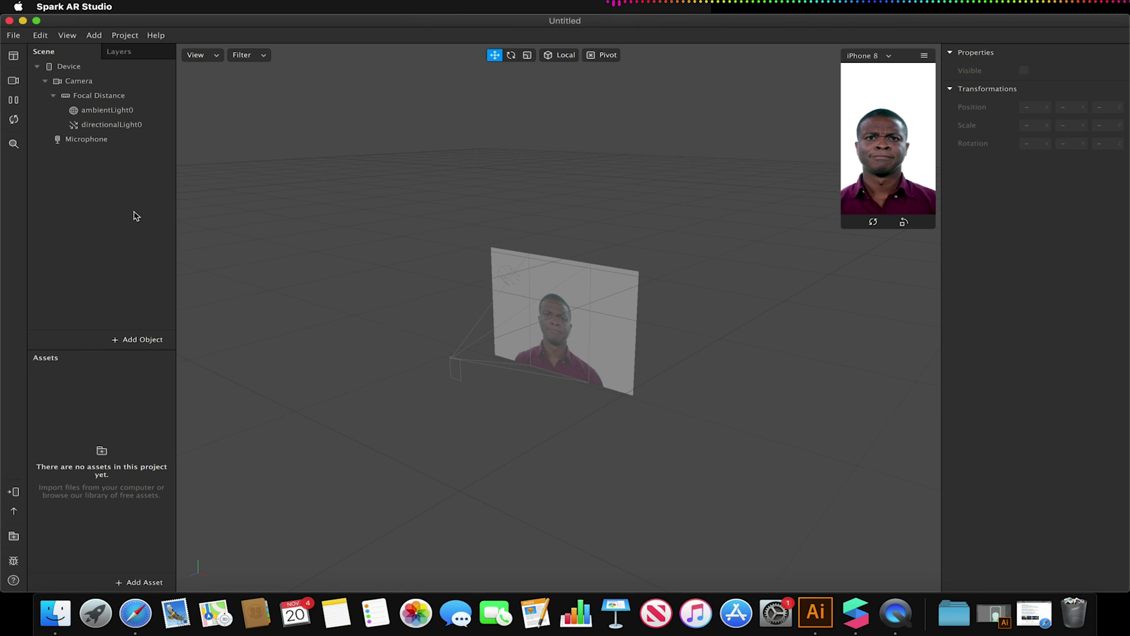
left_click(125, 341)
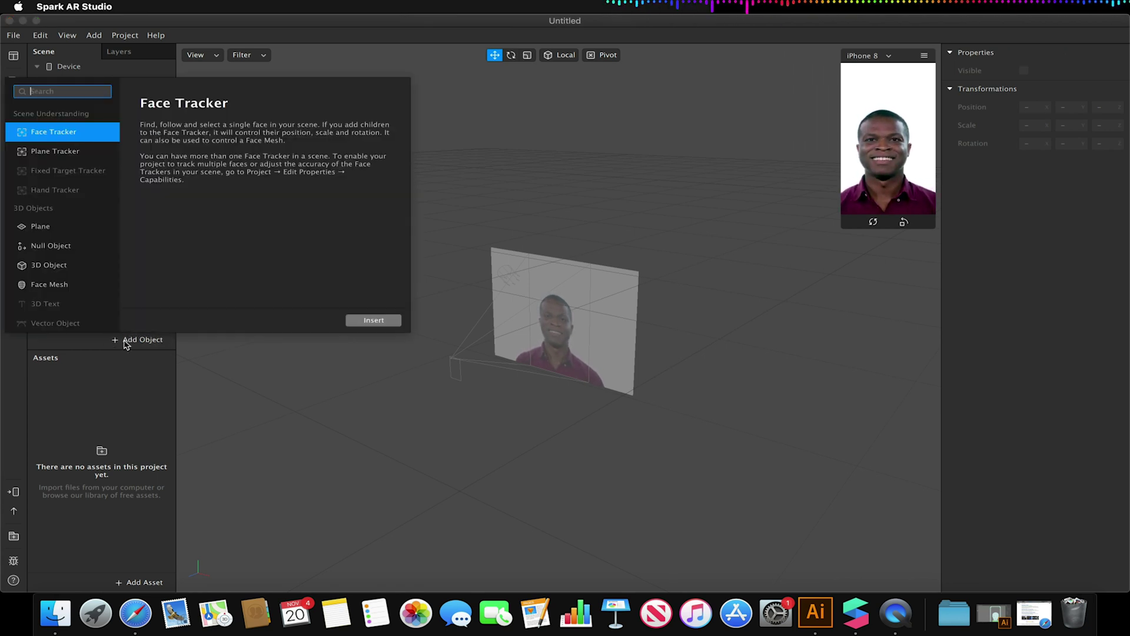
left_click(35, 154)
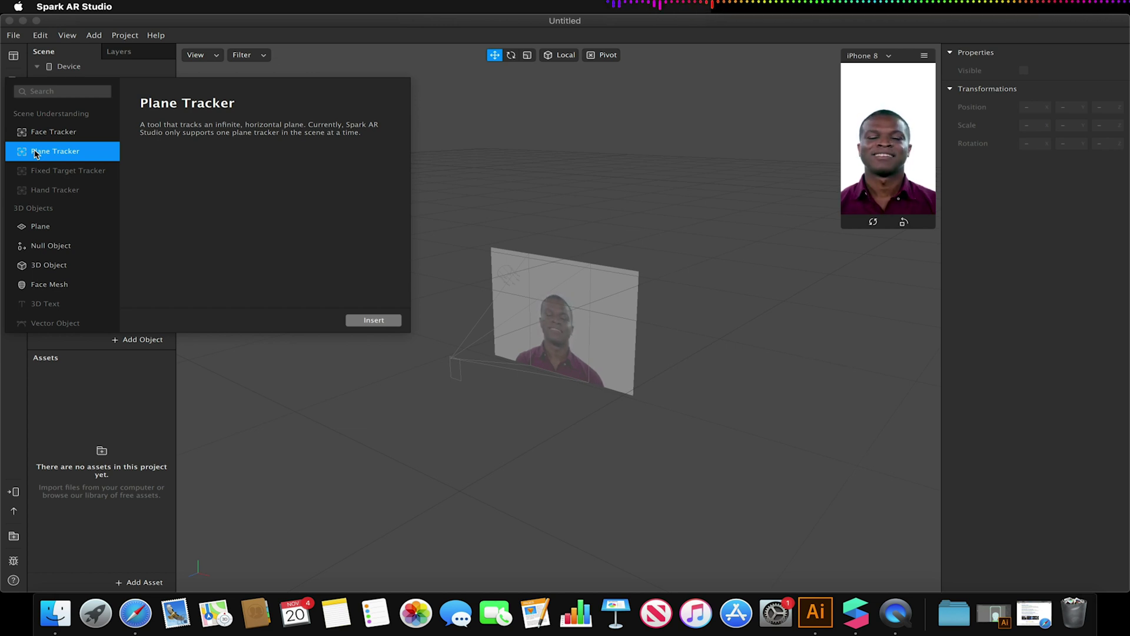
left_click(380, 320)
left_click(81, 187)
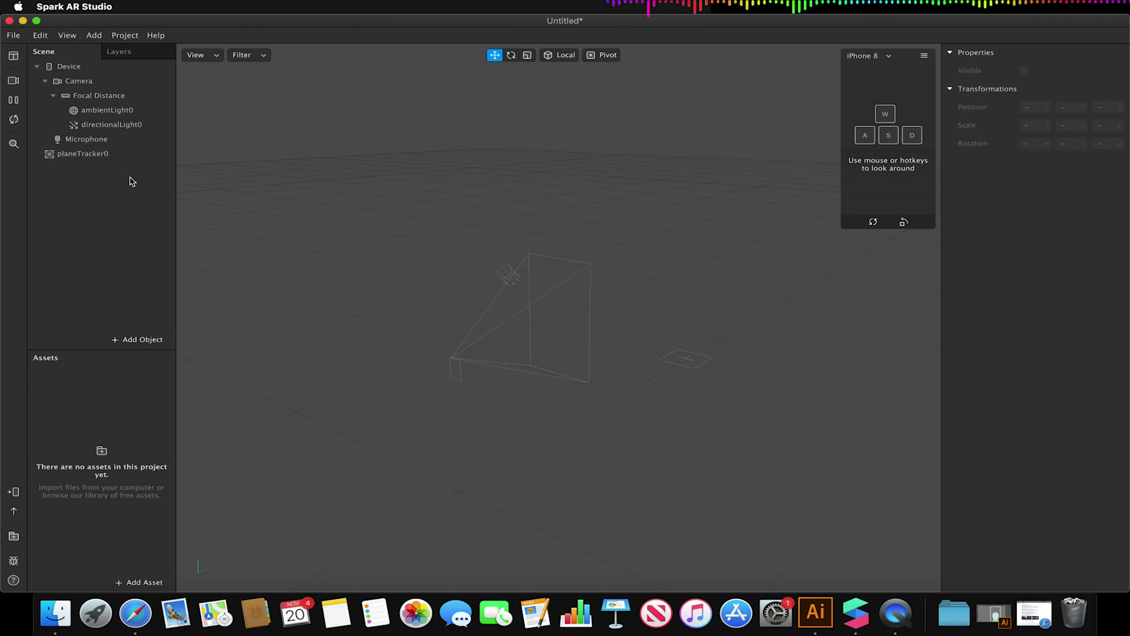
left_click(88, 156)
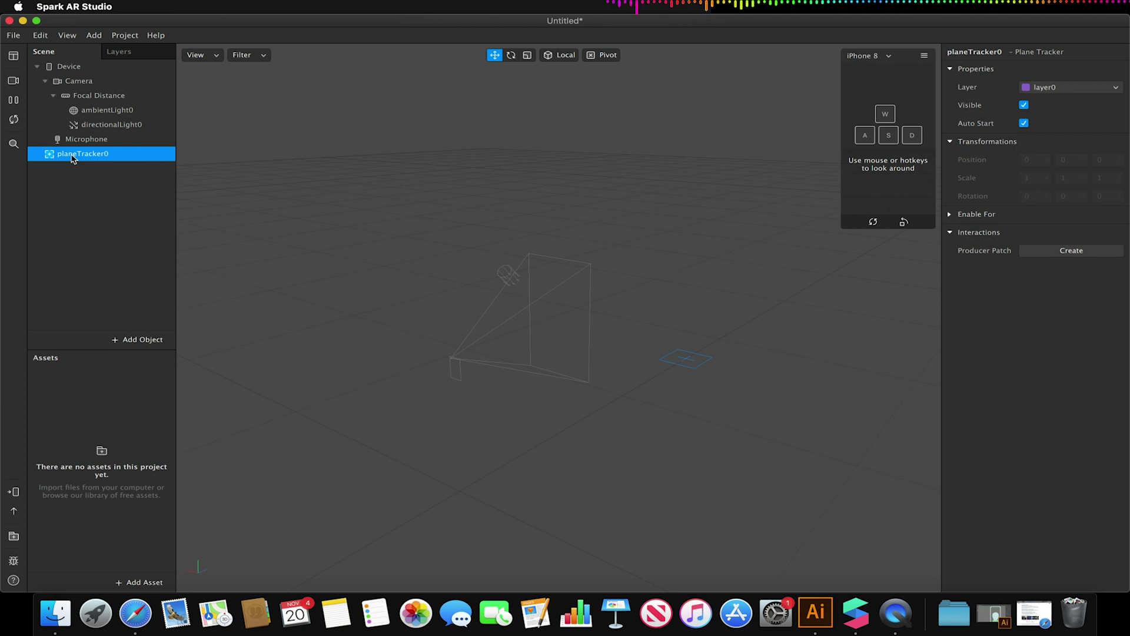
Step: Insert a Particle System from the Effects list into the scene
left_click(99, 193)
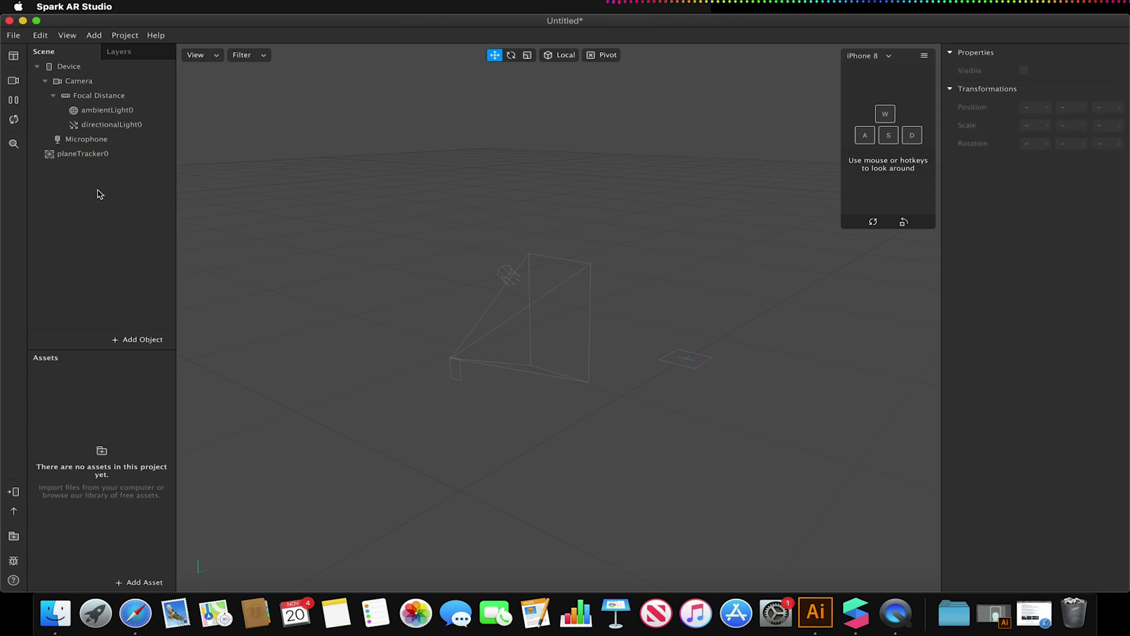
left_click(124, 341)
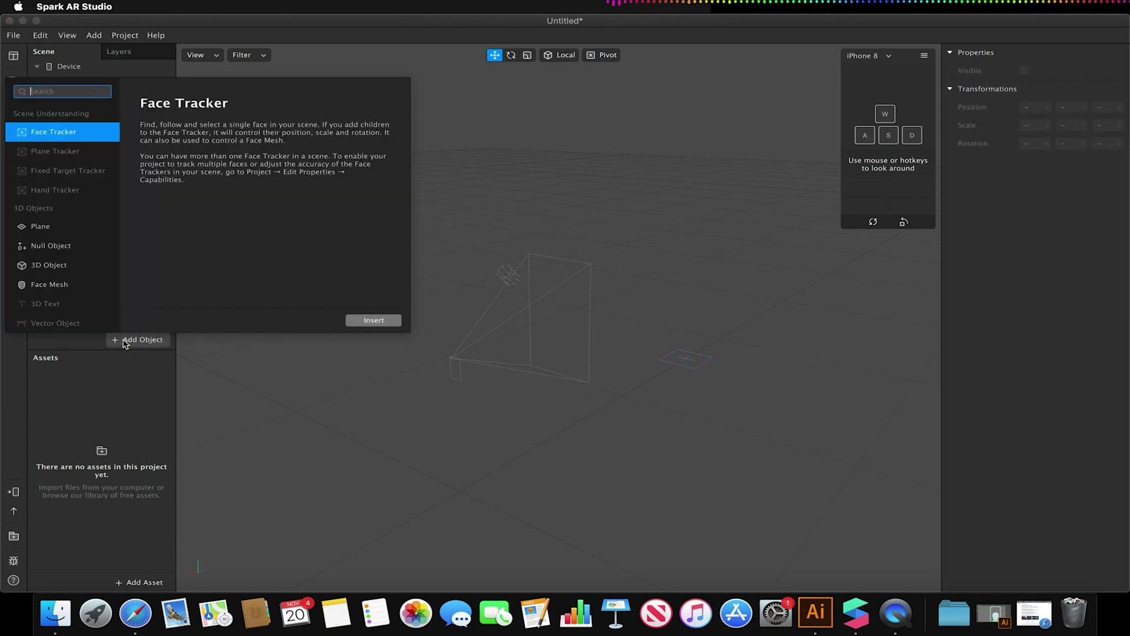
scroll(63, 253, "down", 5)
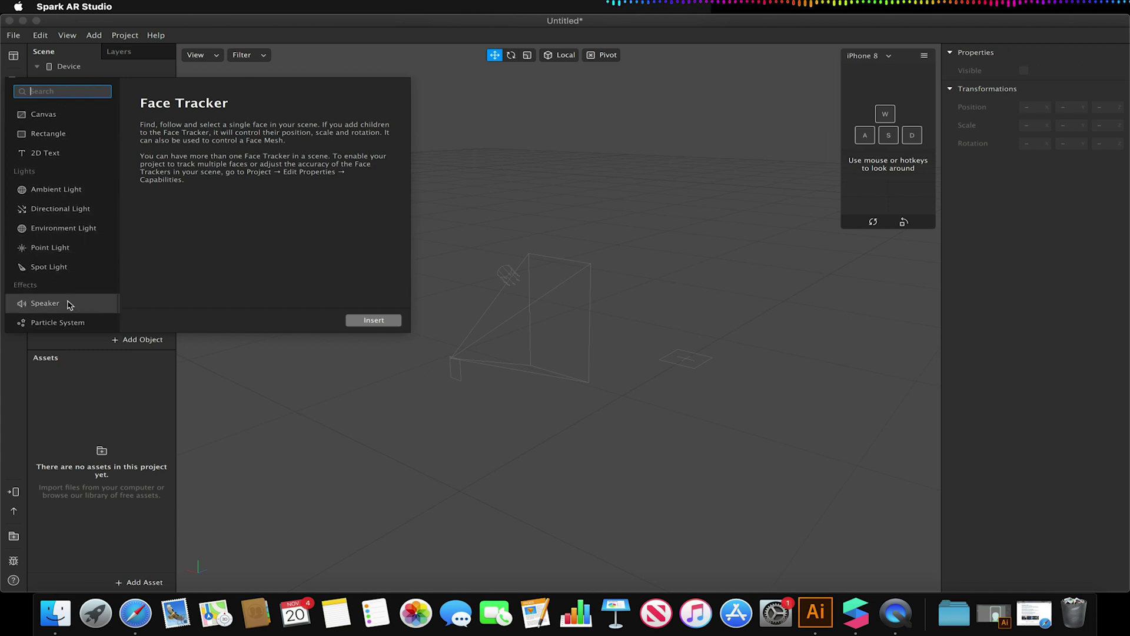
left_click(41, 323)
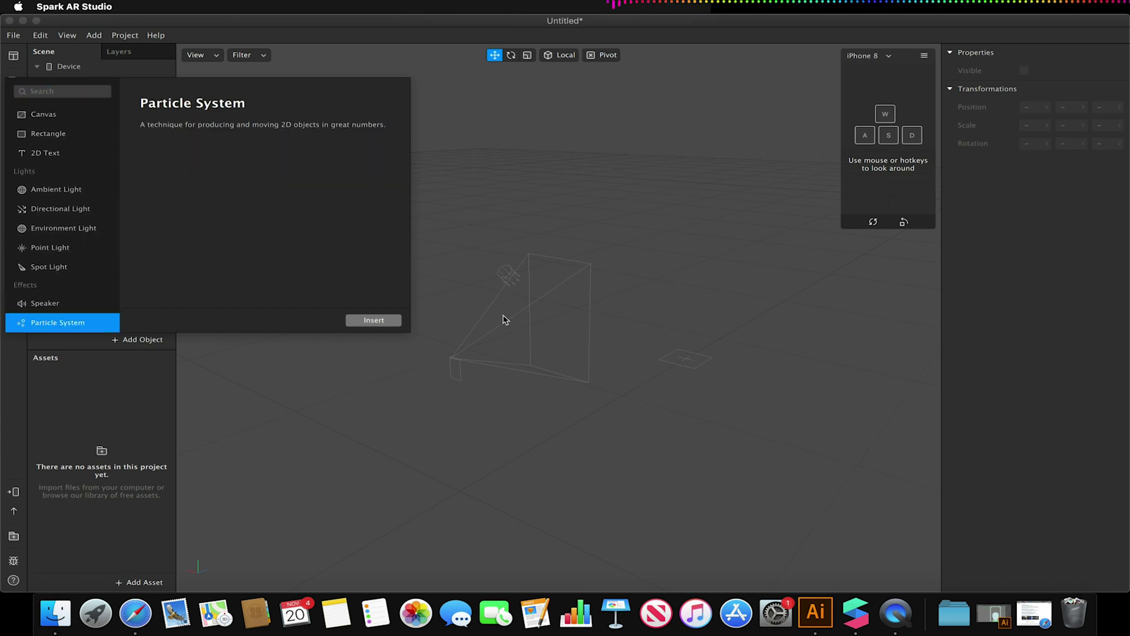
left_click(373, 320)
Step: Rename emitter0 to 'Drawing Particles'
left_click(100, 139)
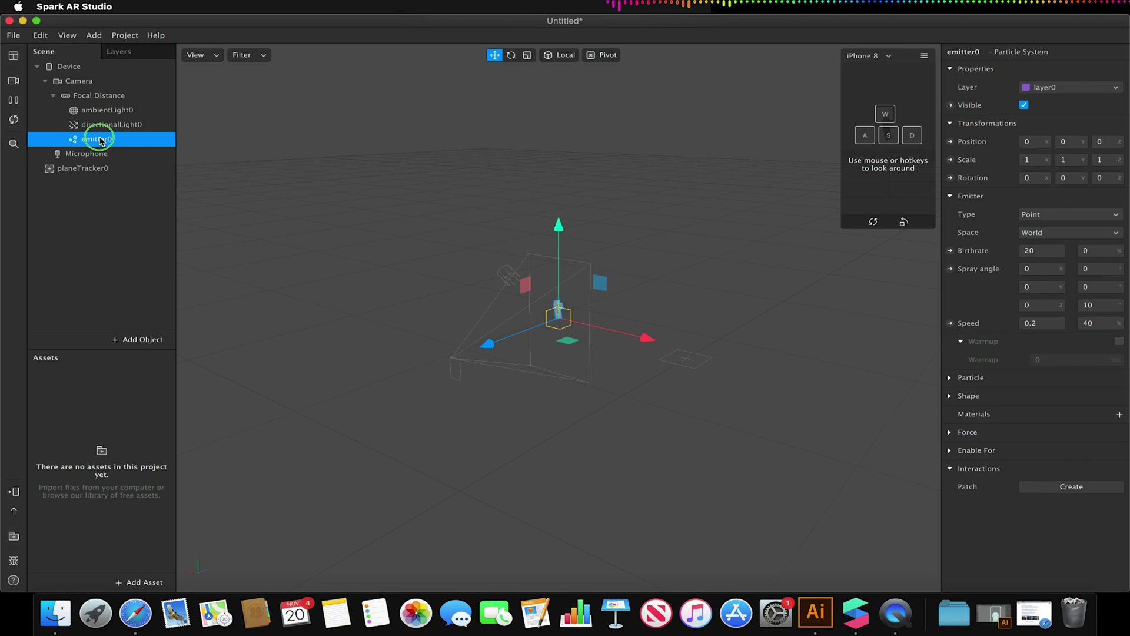
right_click(100, 139)
left_click(138, 167)
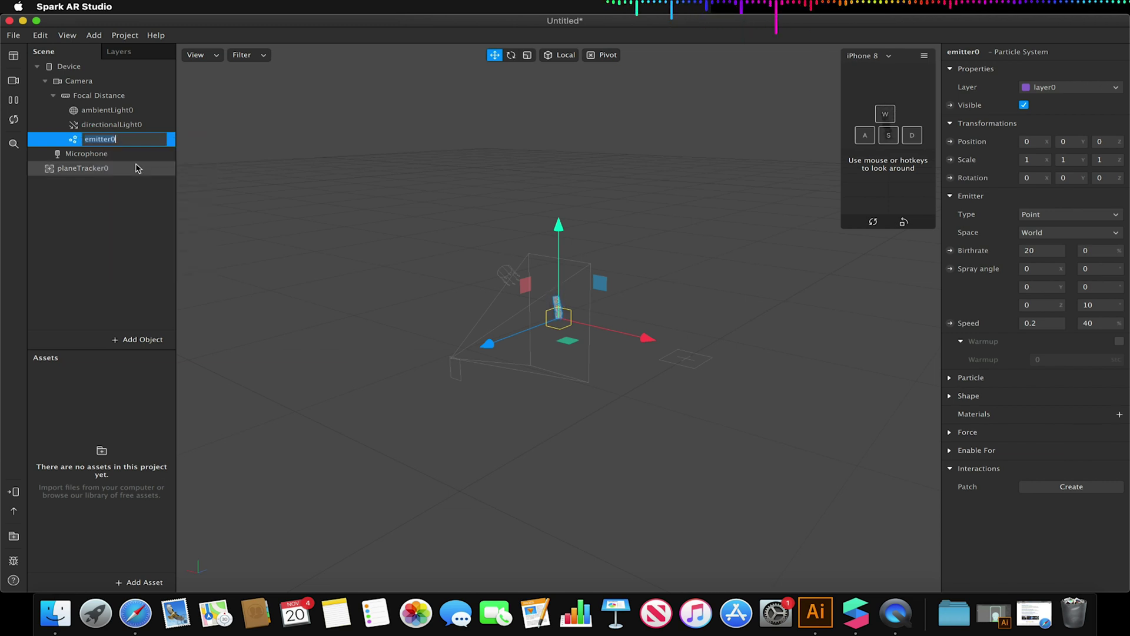
type("Drawing Particles")
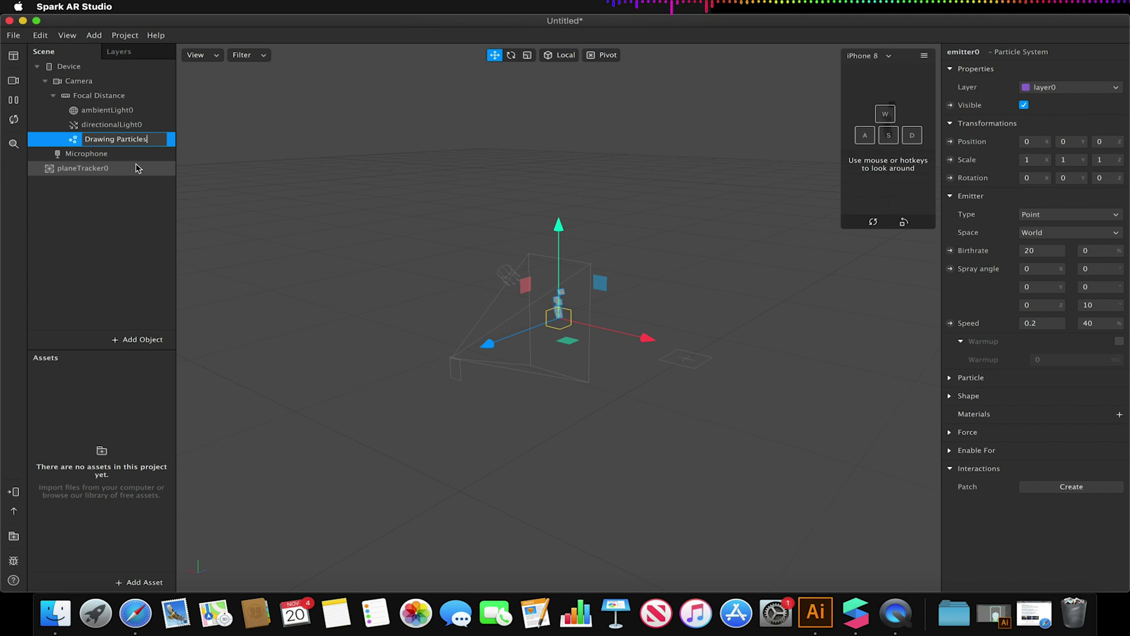
key("Return")
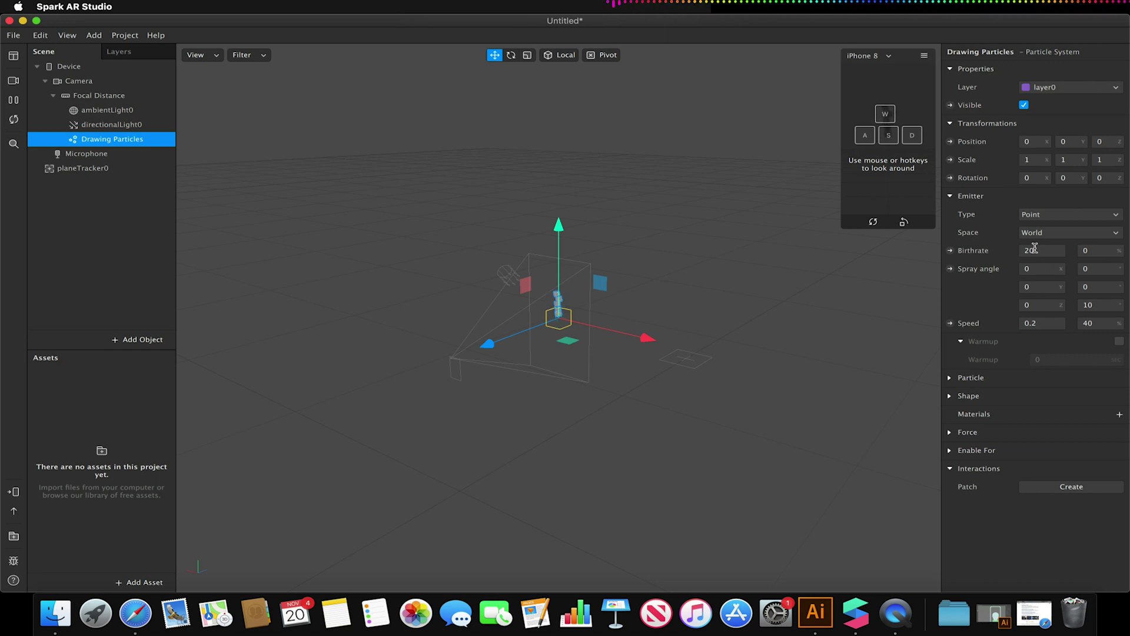
Step: Start the live preview and set the emitter speed and speed variation to 0
left_click(914, 165)
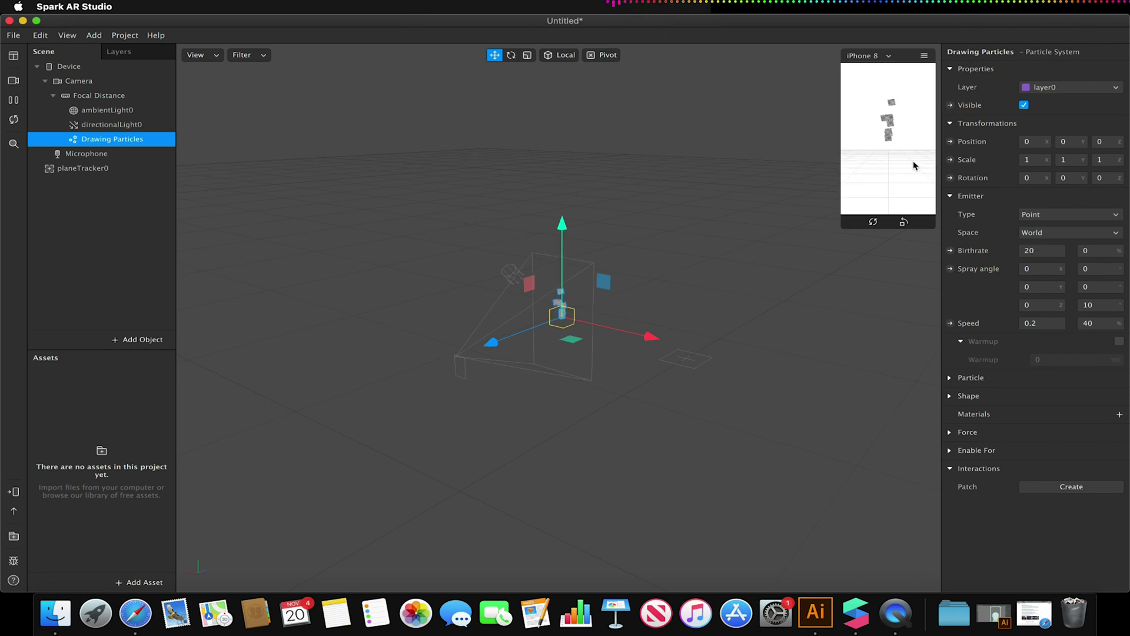
left_click(1044, 322)
type("0")
left_click(1098, 323)
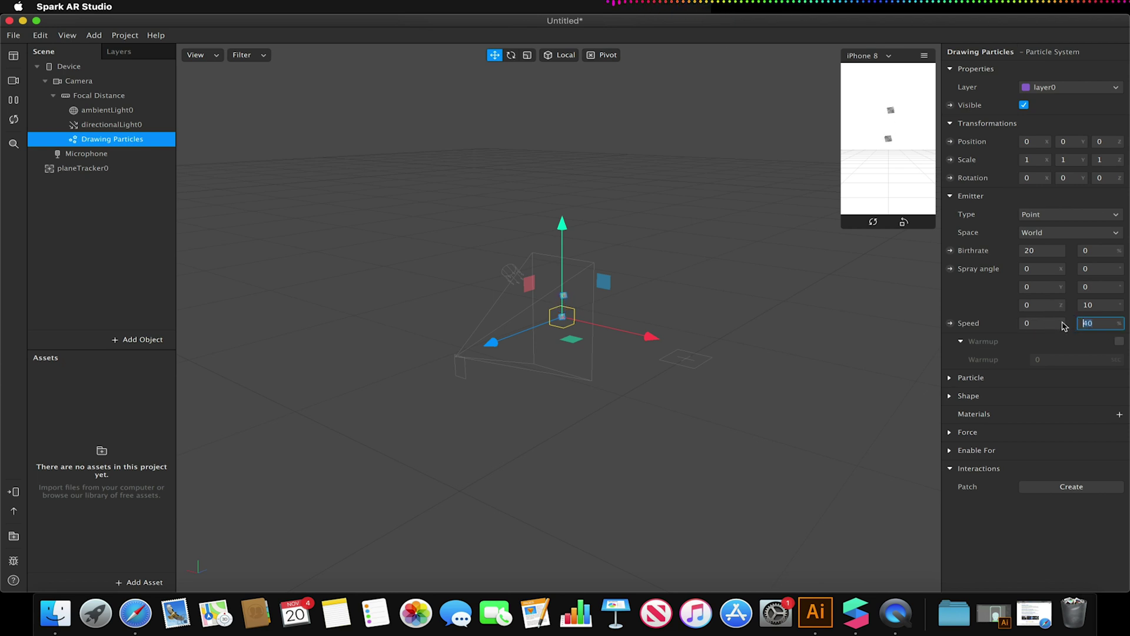
type("0")
key("Return")
Step: Enlarge the device preview and set the emitter Birthrate to 400
left_click_drag(841, 228, 698, 396)
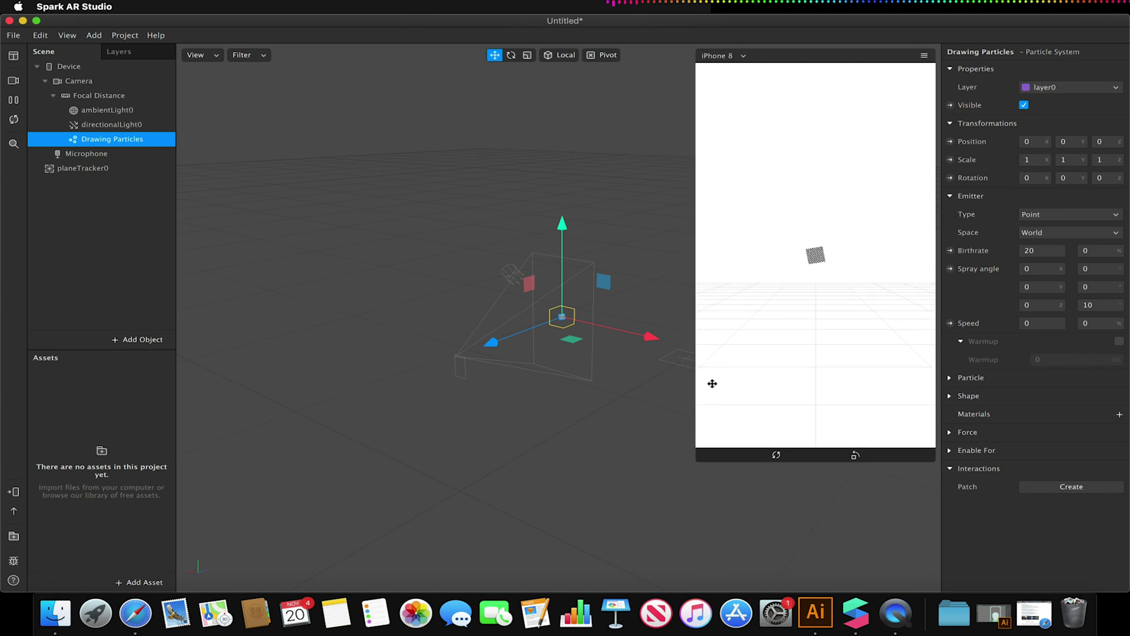
left_click(1039, 251)
key("Return")
Step: Set the particle Lifespan to 5 seconds in the Particle section
left_click(948, 380)
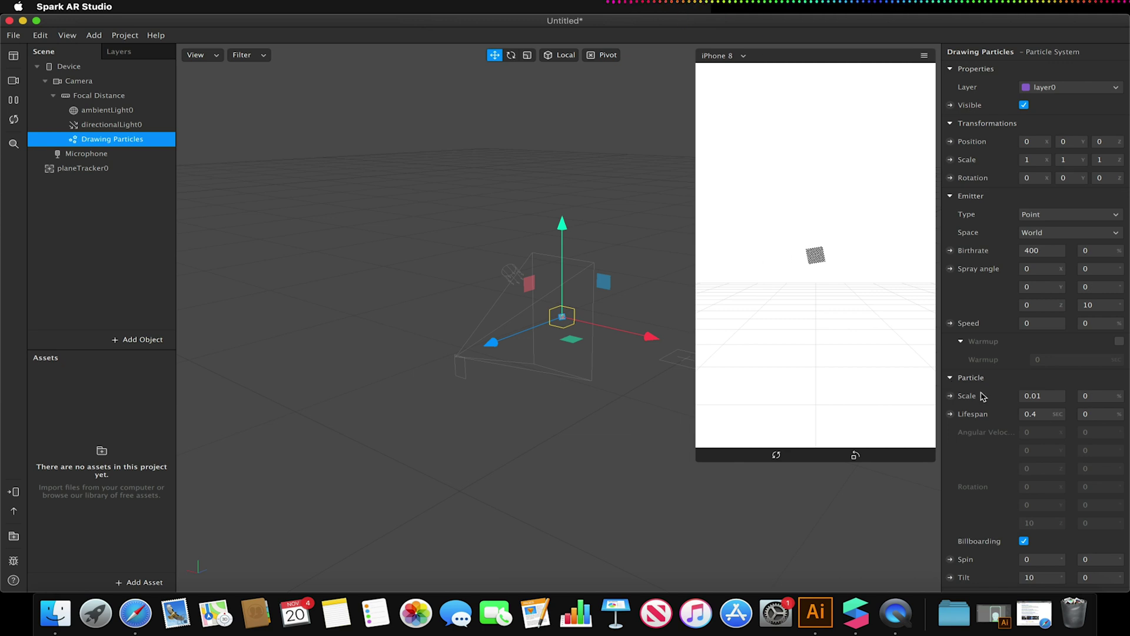
left_click(1039, 414)
type("5")
key("Return")
Step: Turn off Billboarding for the particles
left_click(1024, 541)
scroll(1036, 447, "down", 3)
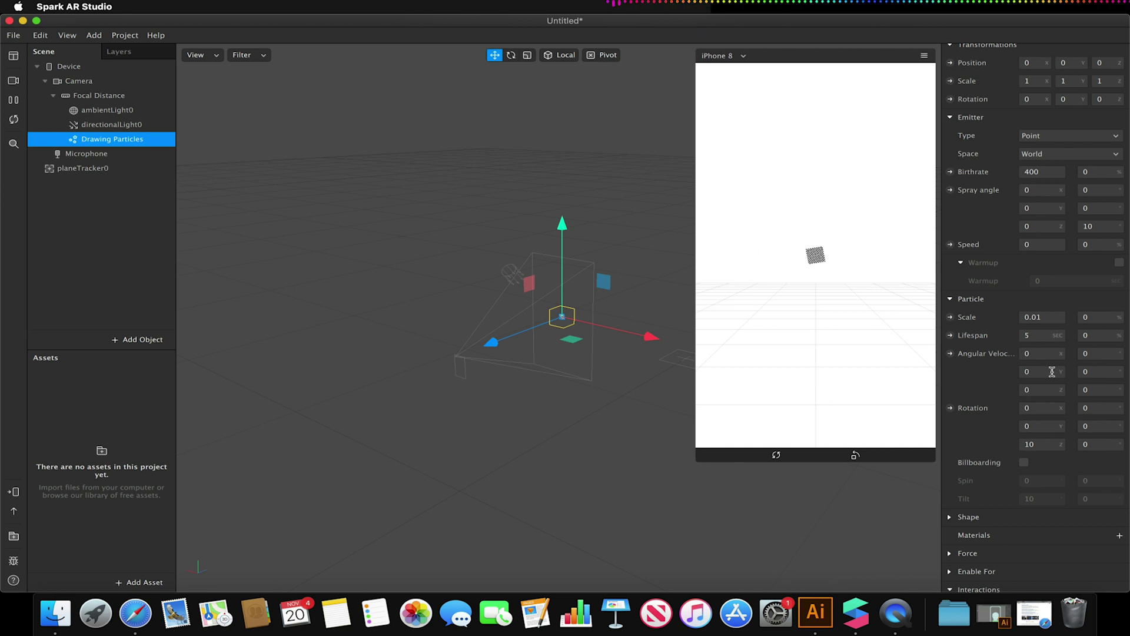
scroll(1045, 380, "down", 1)
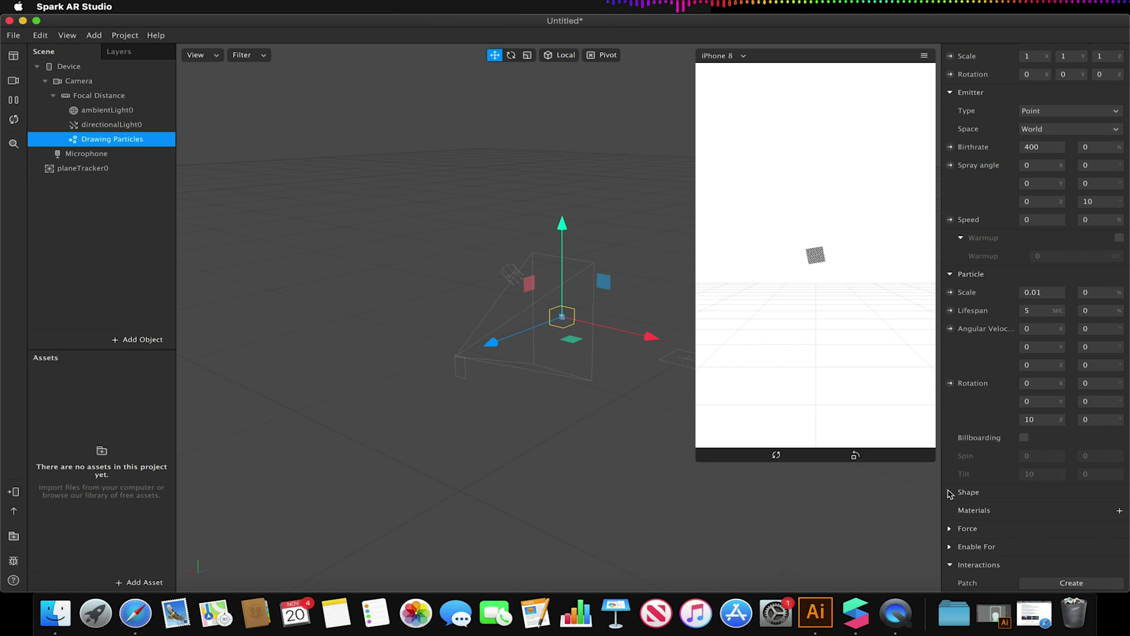
scroll(951, 497, "up", 4)
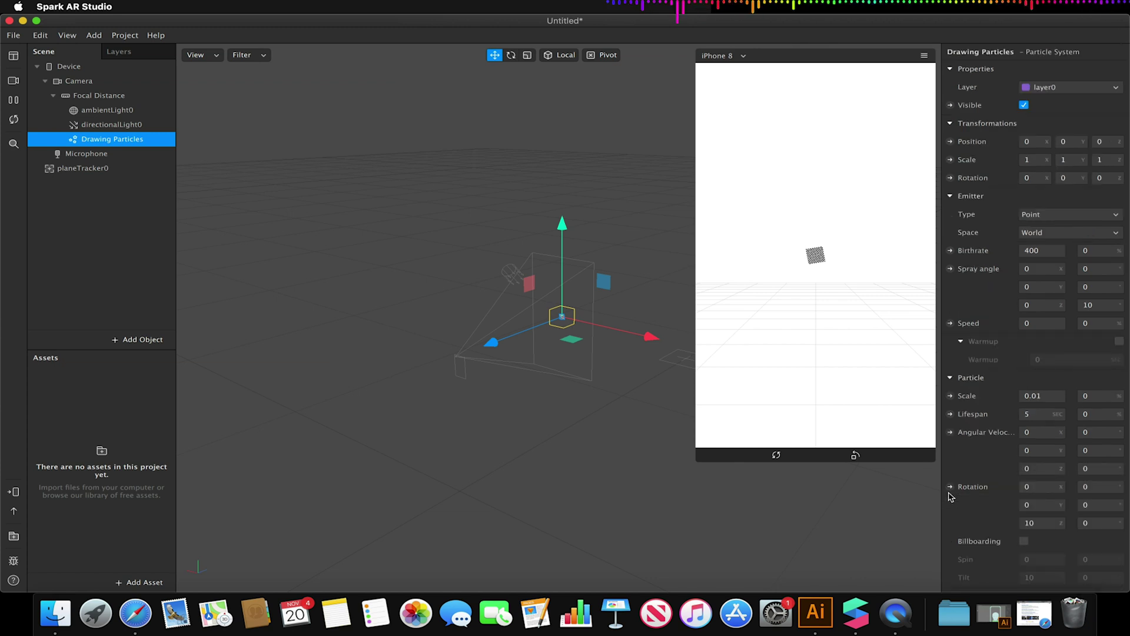
scroll(983, 330, "down", 5)
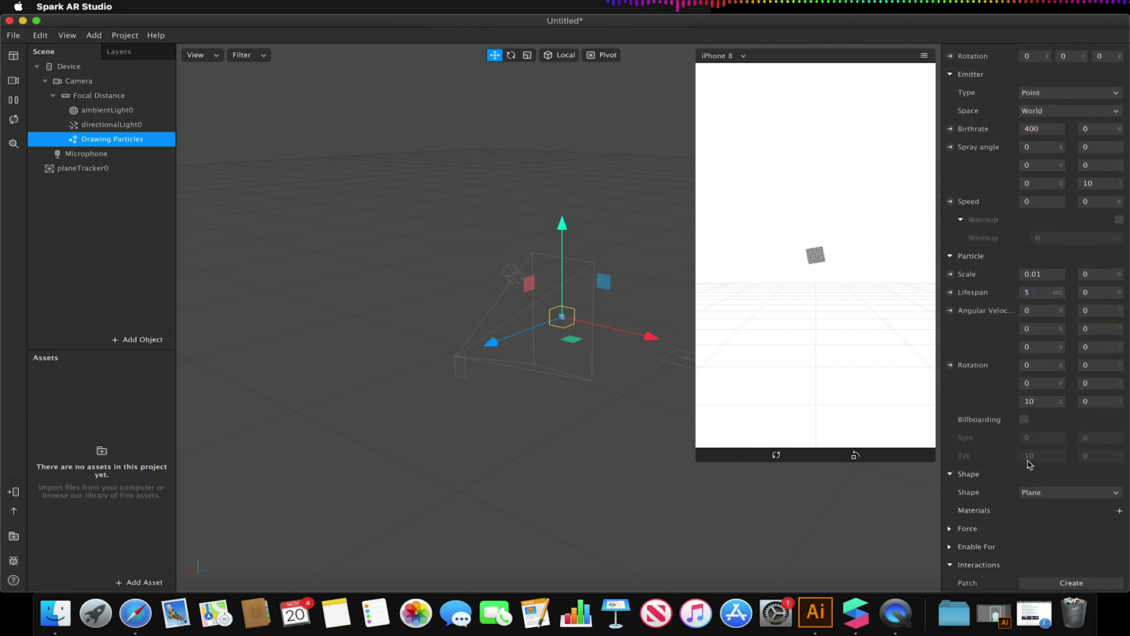
Step: Make the particles spheres and set Angular Velocity to 45 on x, y and z
left_click(1065, 493)
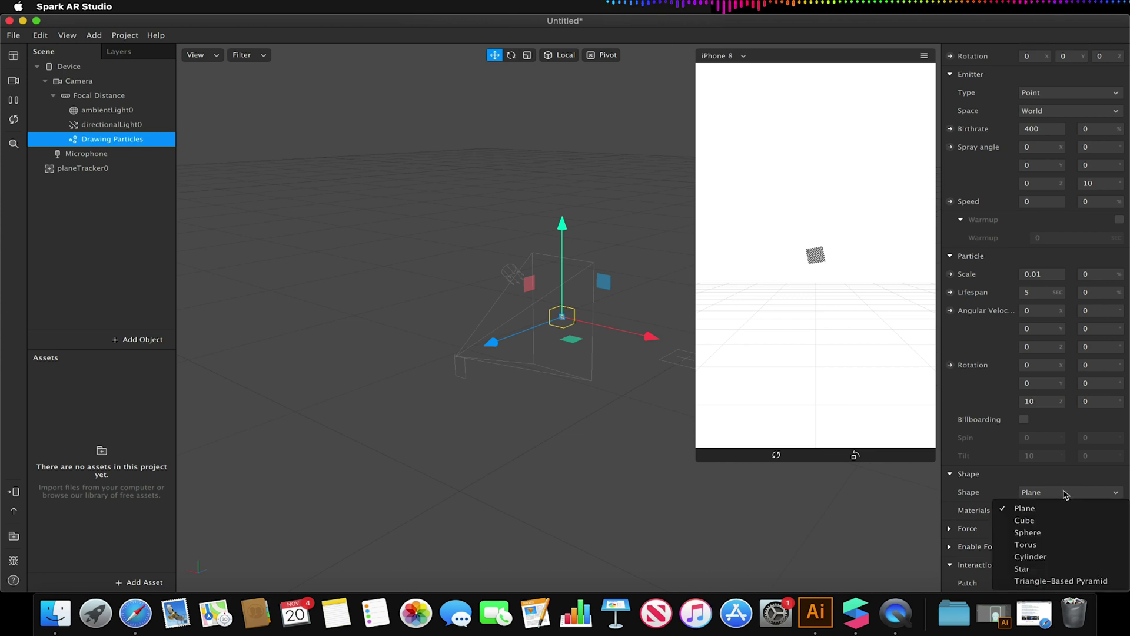
left_click(1066, 533)
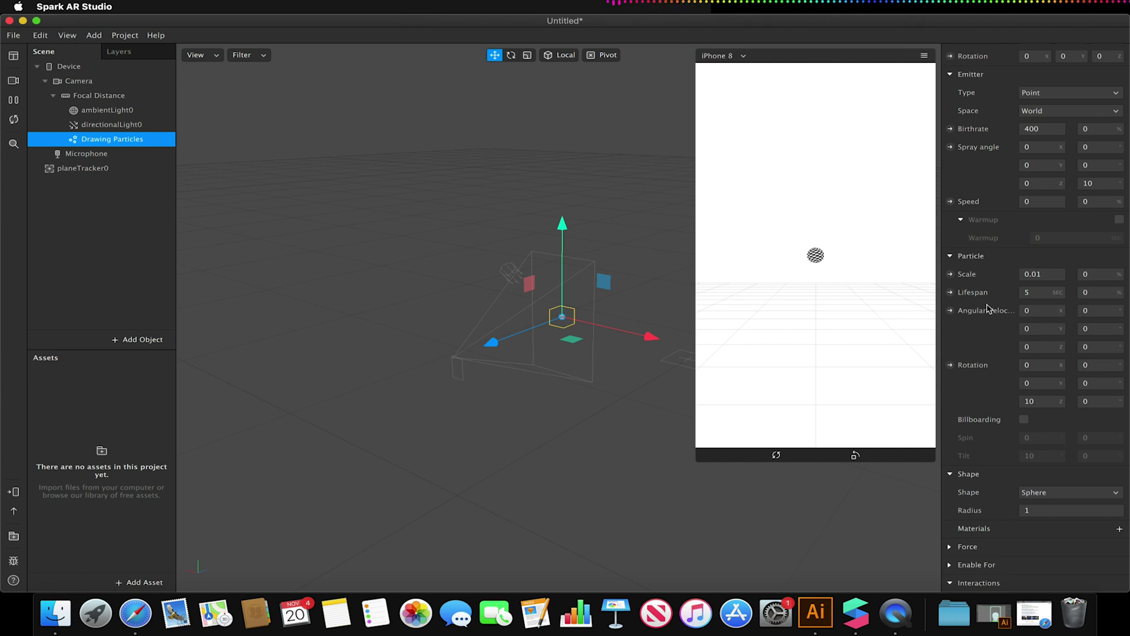
left_click(1035, 311)
type("45")
left_click(1024, 328)
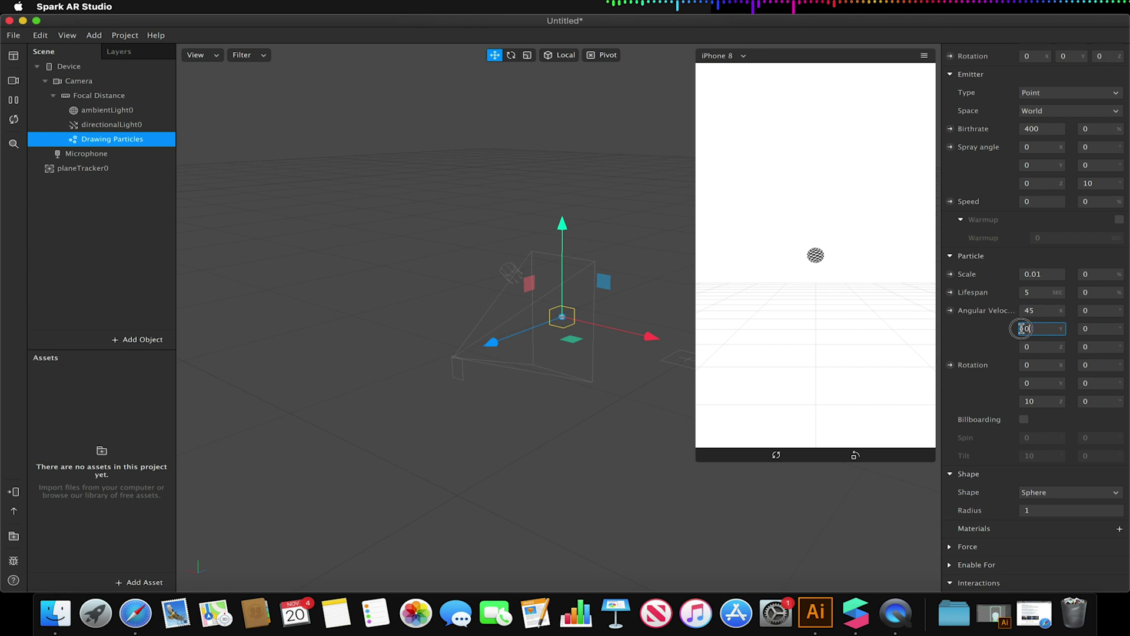
type("45")
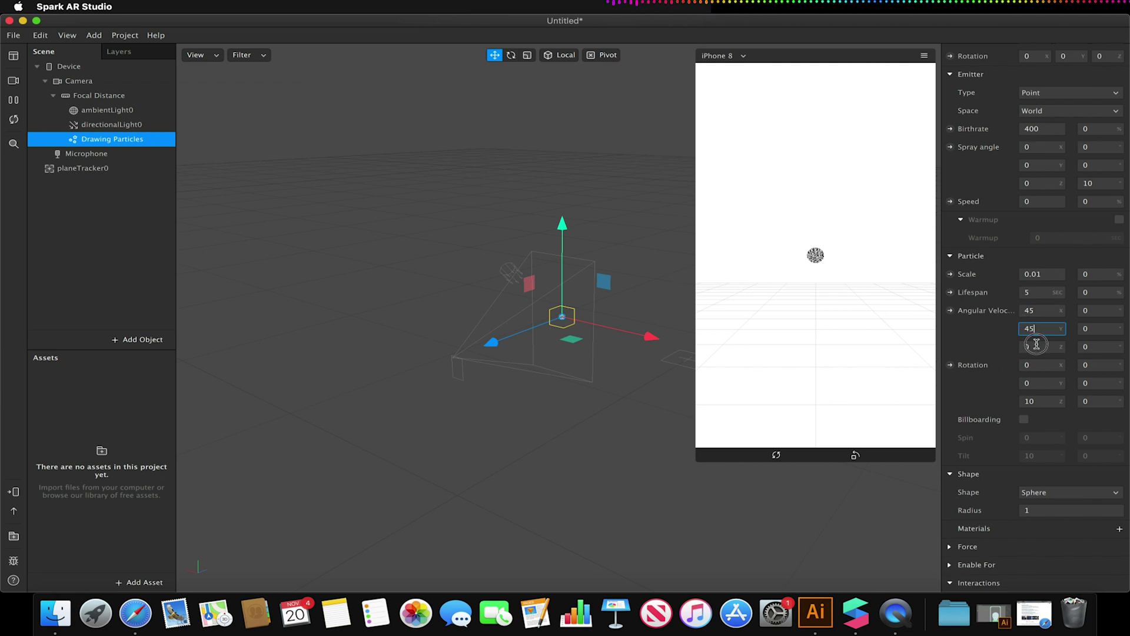
left_click(1036, 346)
type("45")
key("Return")
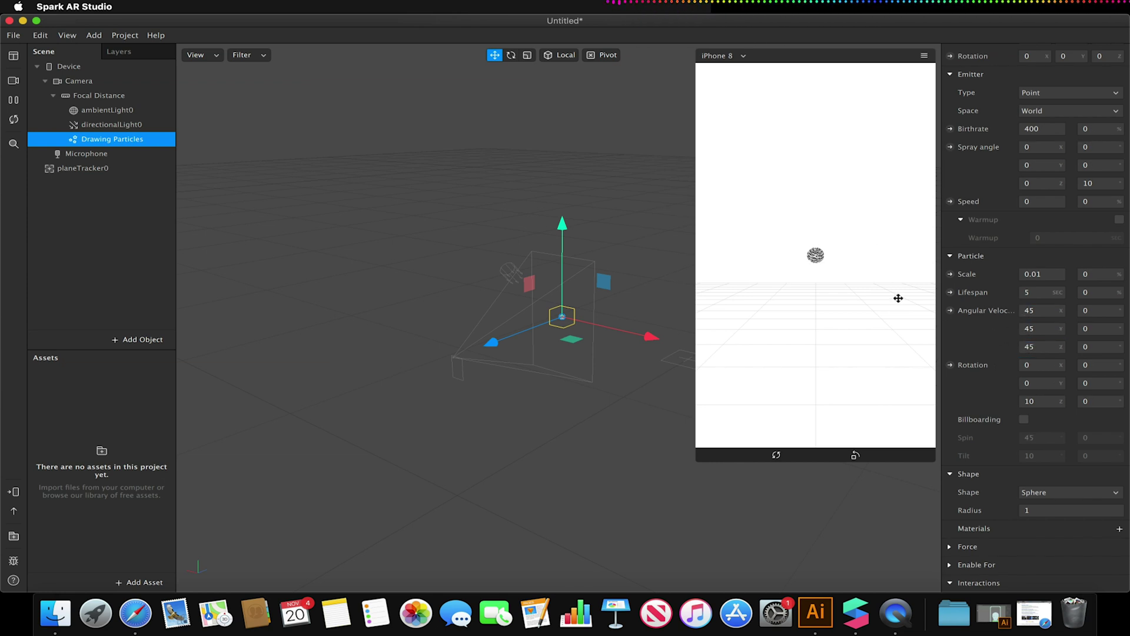
Step: Frame the Drawing Particles emitter in the viewport
key("f")
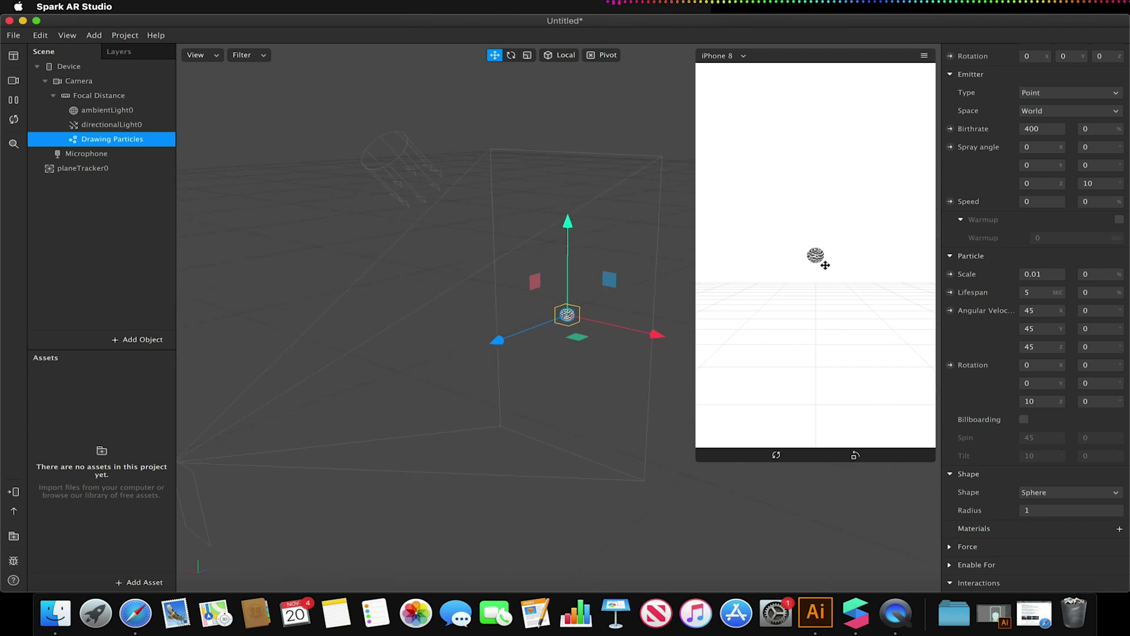
scroll(623, 312, "up", 10)
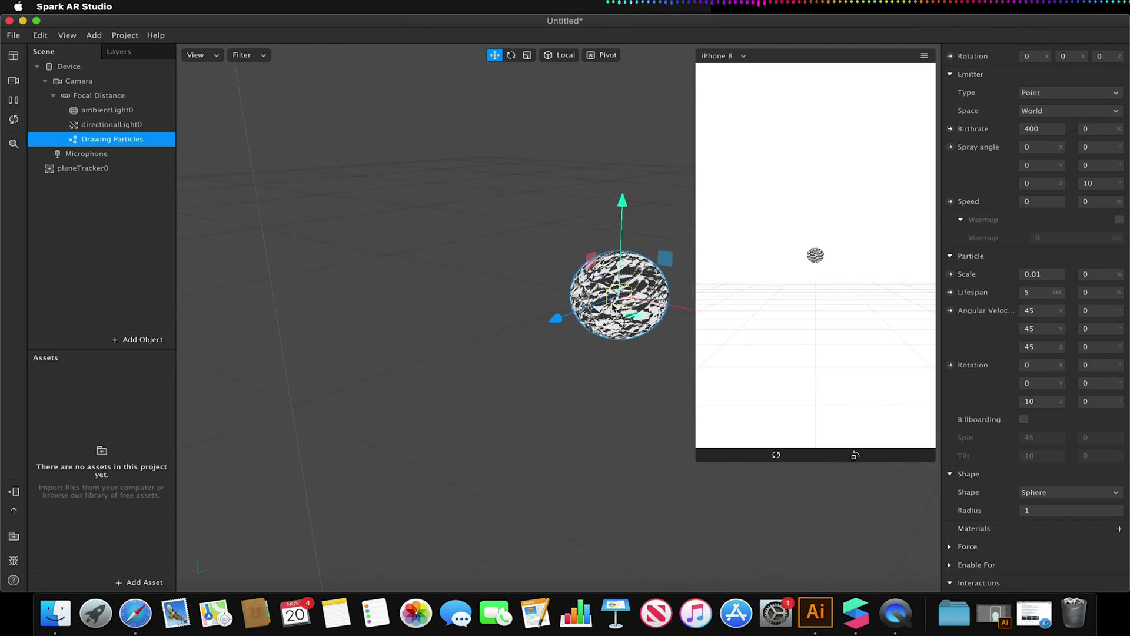
scroll(612, 306, "up", 3)
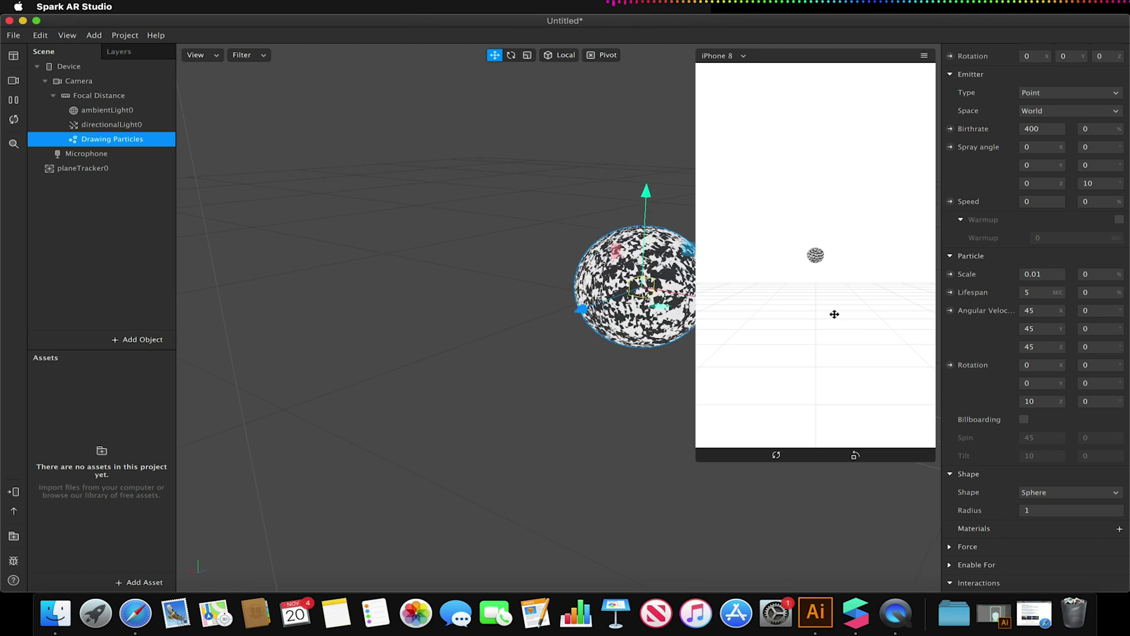
scroll(1071, 483, "down", 1)
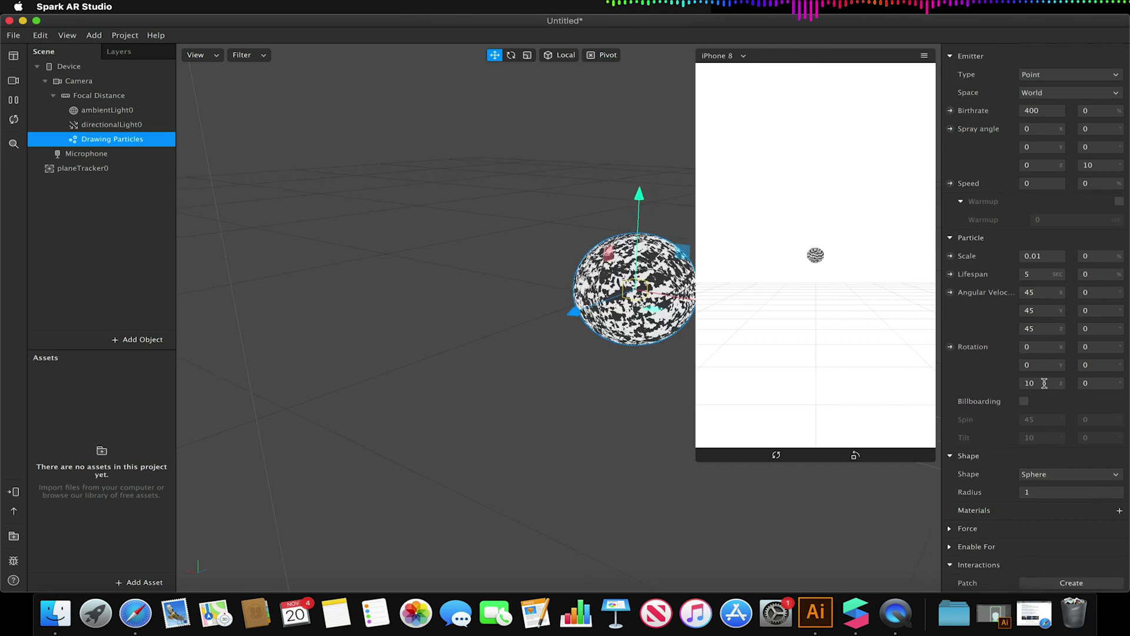
Step: Add a new material0 to the particles and set the emitter Shape Radius to 1.5
left_click(1120, 512)
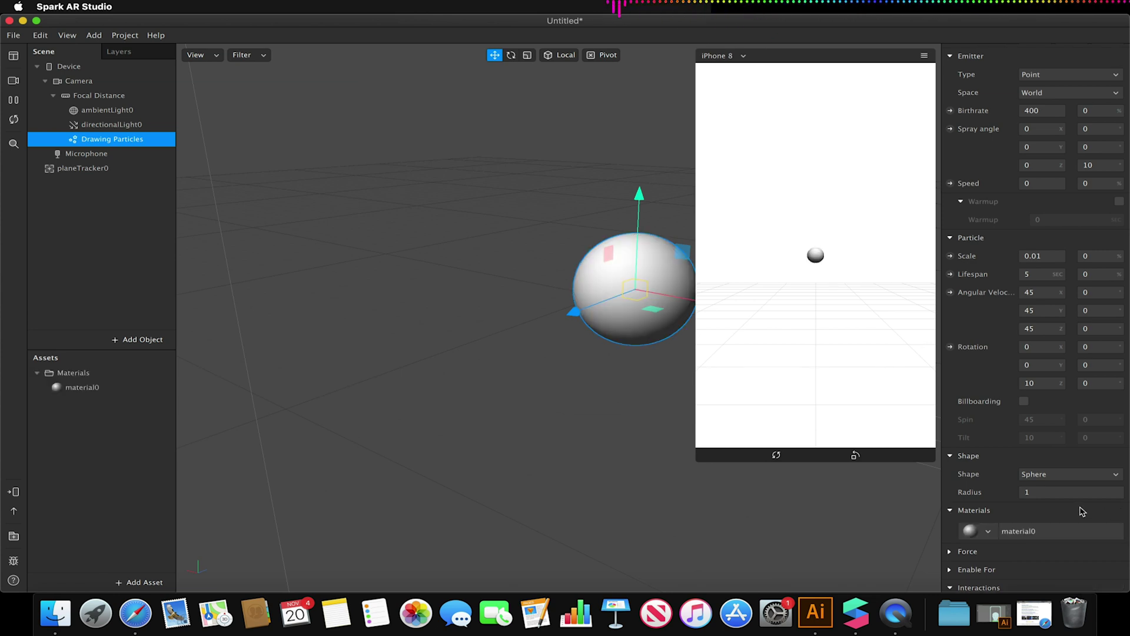
scroll(1067, 472, "down", 1)
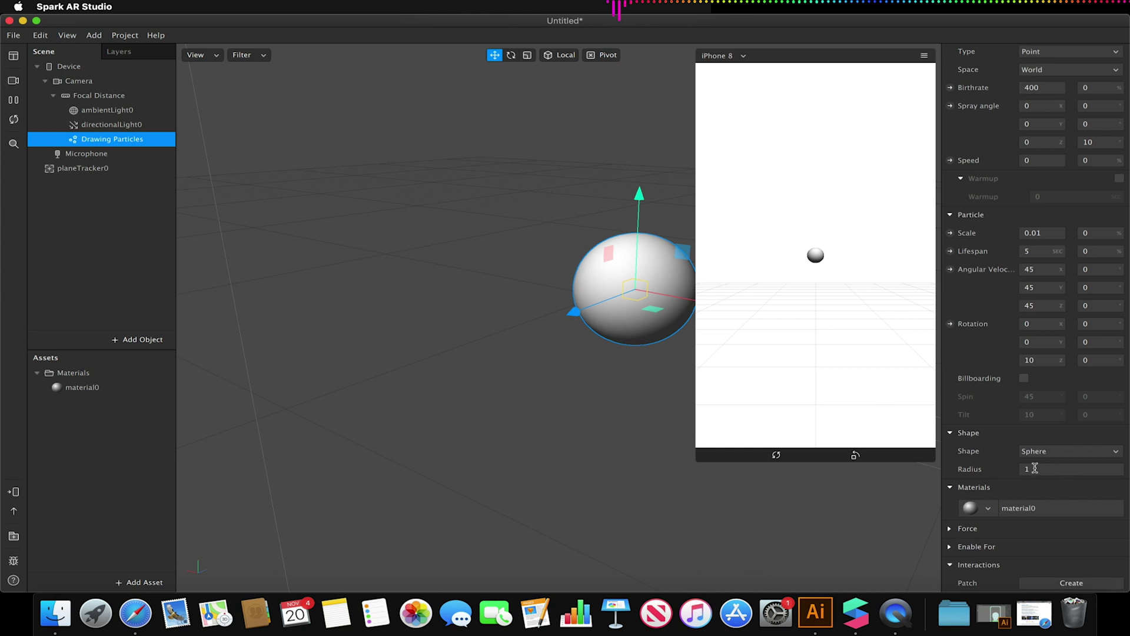
left_click(1038, 468)
type(".5")
key("Return")
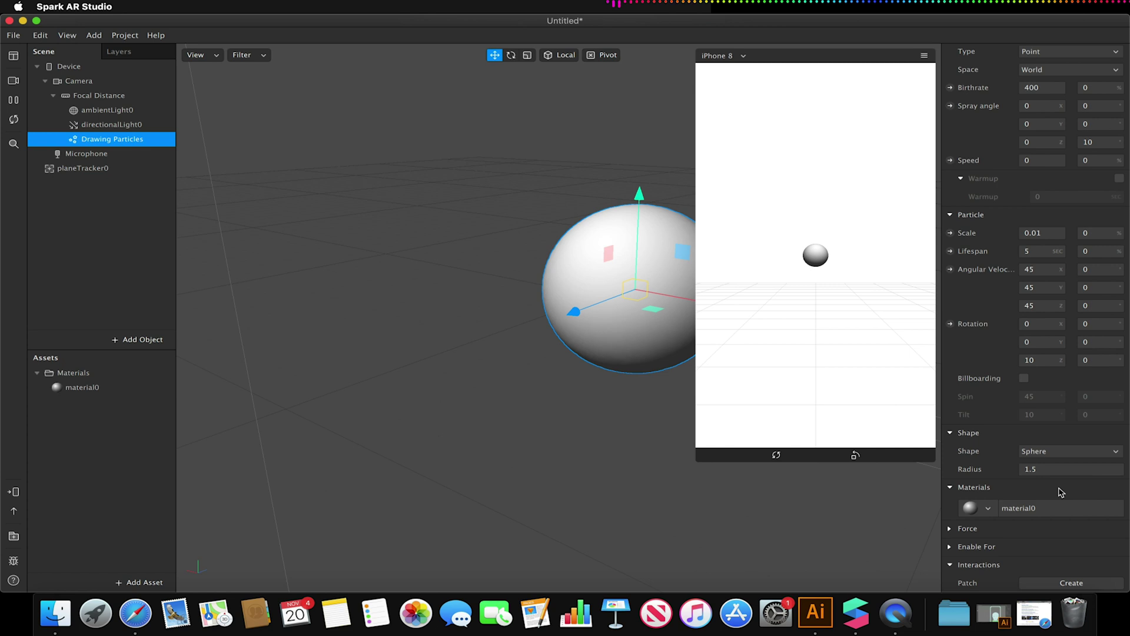
scroll(1039, 456, "up", 3)
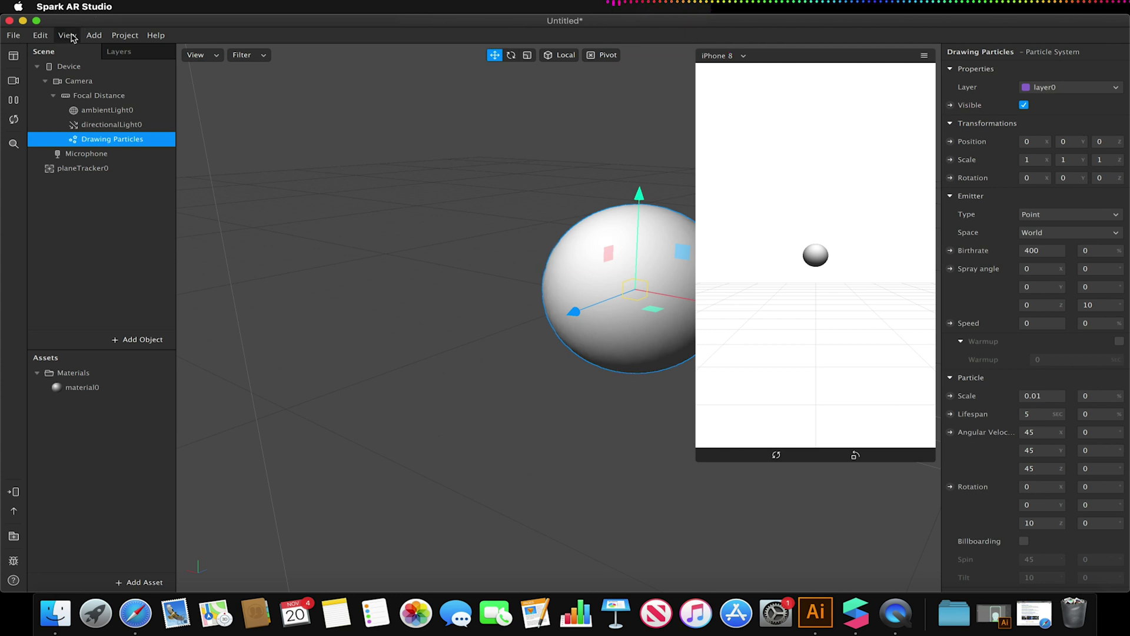
Step: Show the Patch Editor, shrink the simulator, and expose Birthrate as a Drawing Particles patch
left_click(66, 36)
left_click(109, 96)
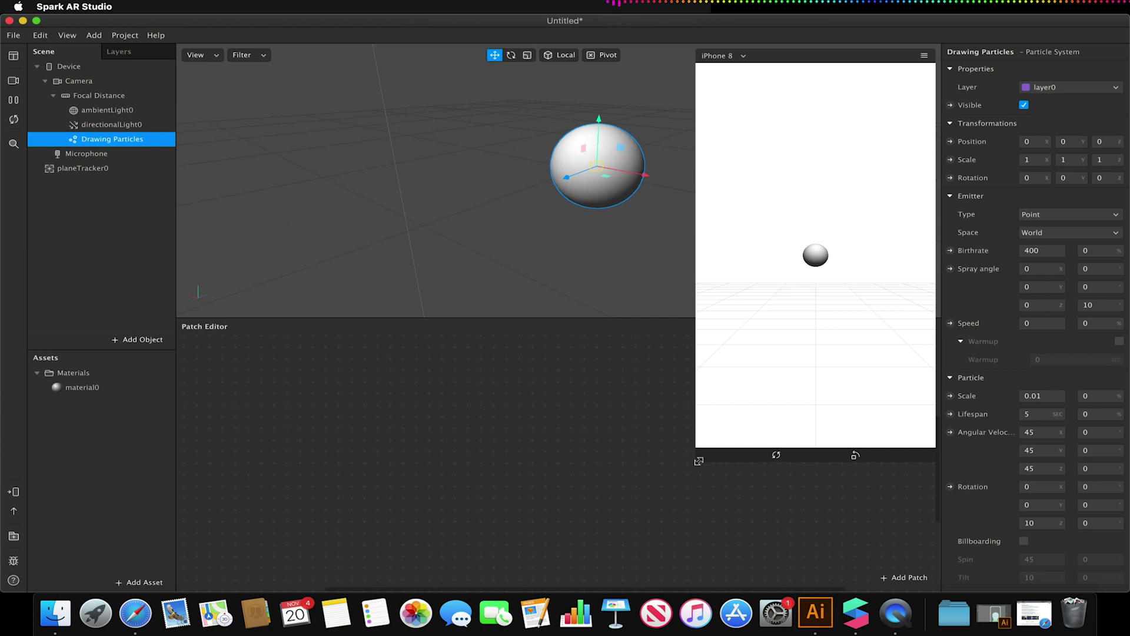
left_click_drag(699, 461, 749, 400)
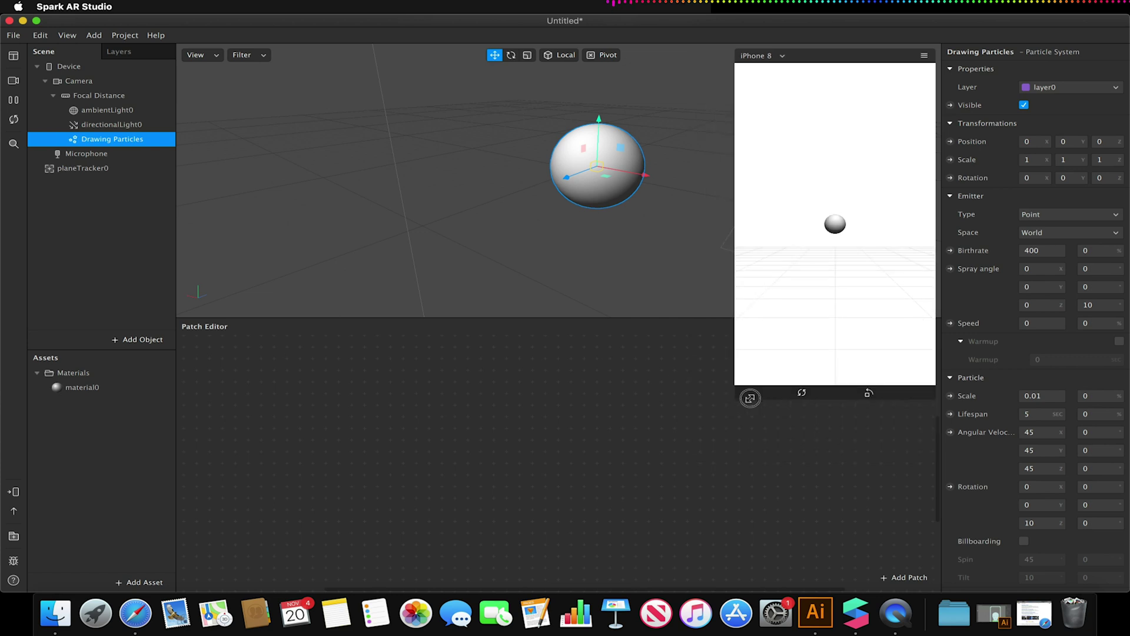
left_click(951, 250)
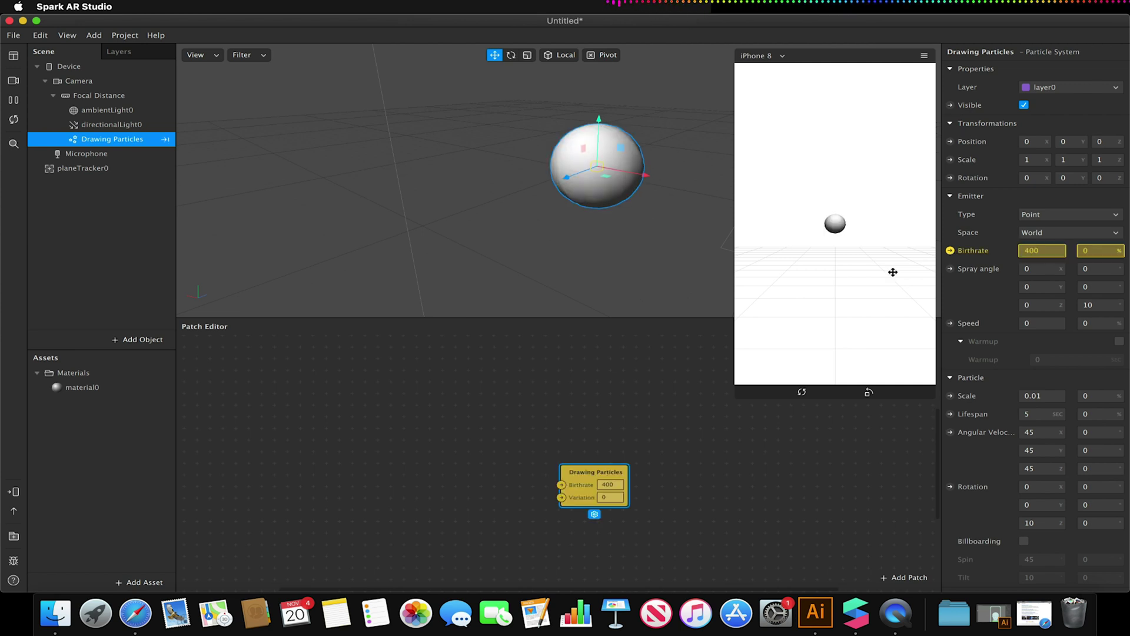
left_click_drag(627, 465, 725, 434)
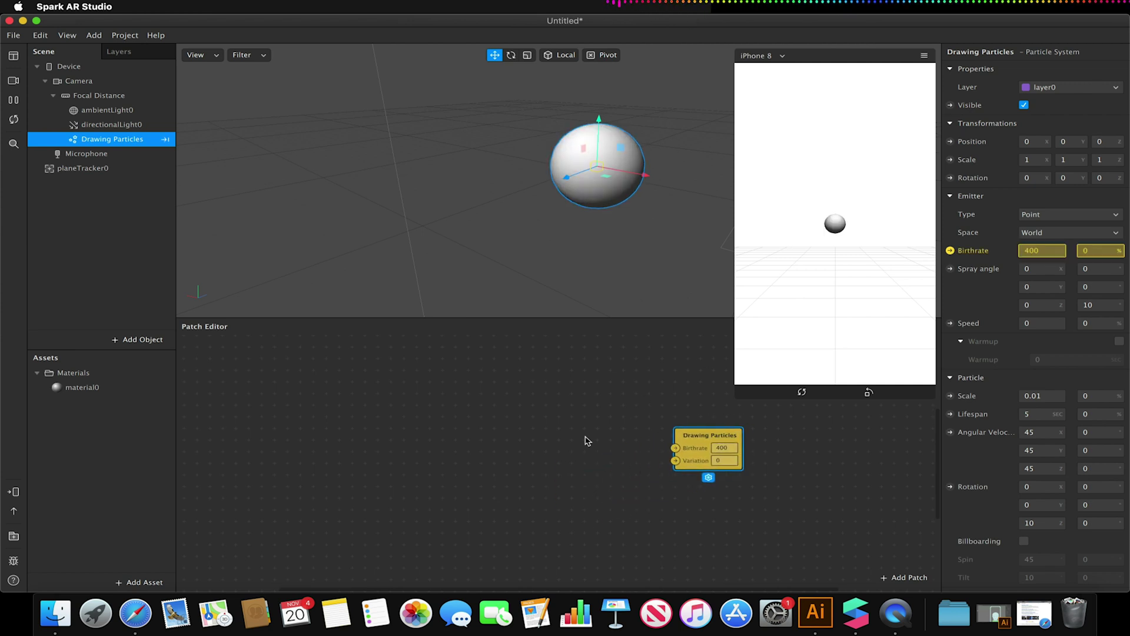
left_click(560, 457)
Step: Search the patch library for 'long' and insert a Screen Long Press patch
left_click(310, 445)
double_click(310, 445)
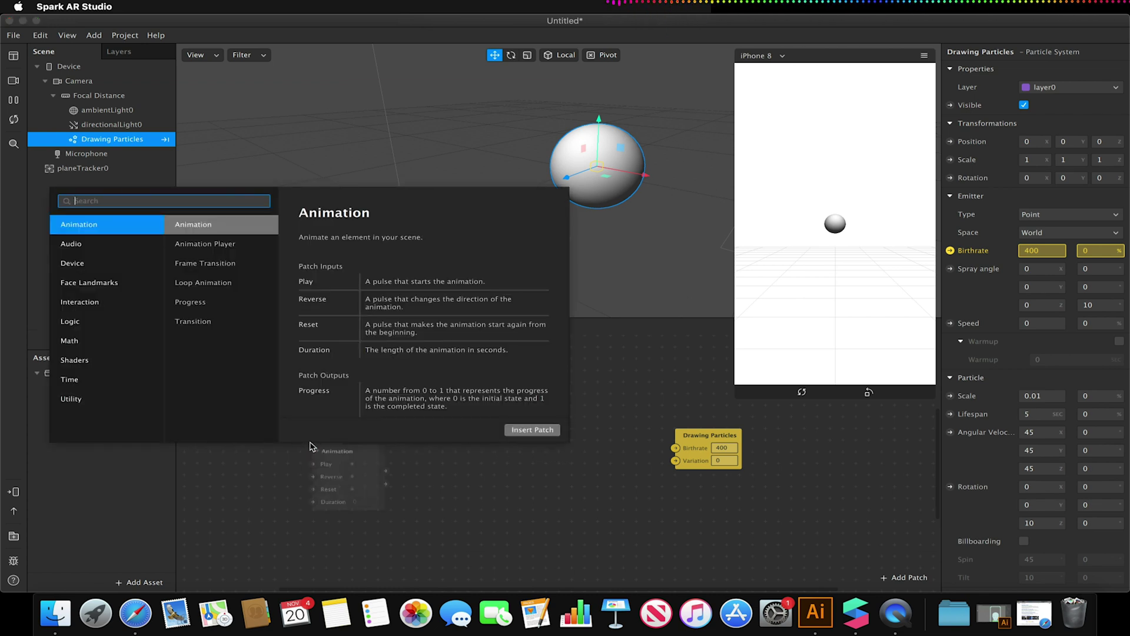
type("long")
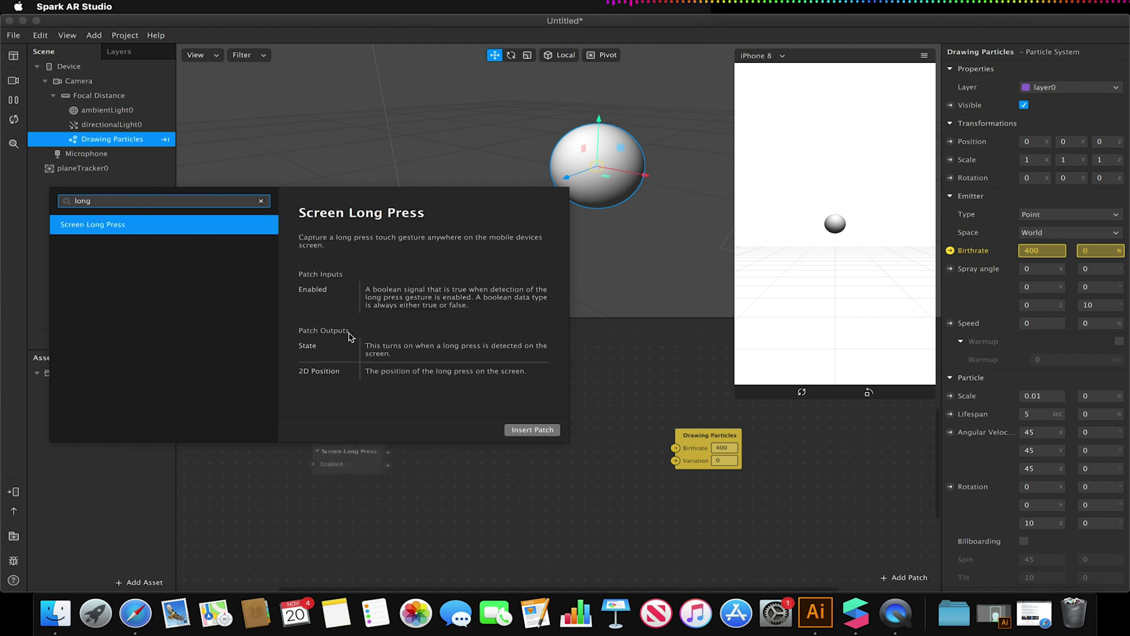
left_click(510, 434)
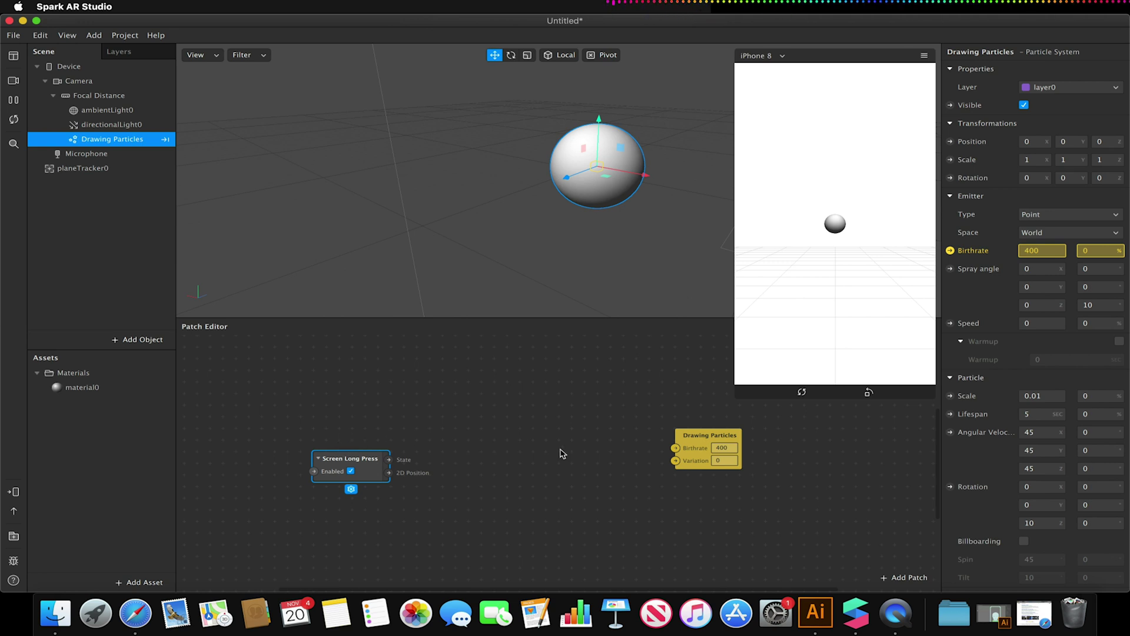
key("super+Tab")
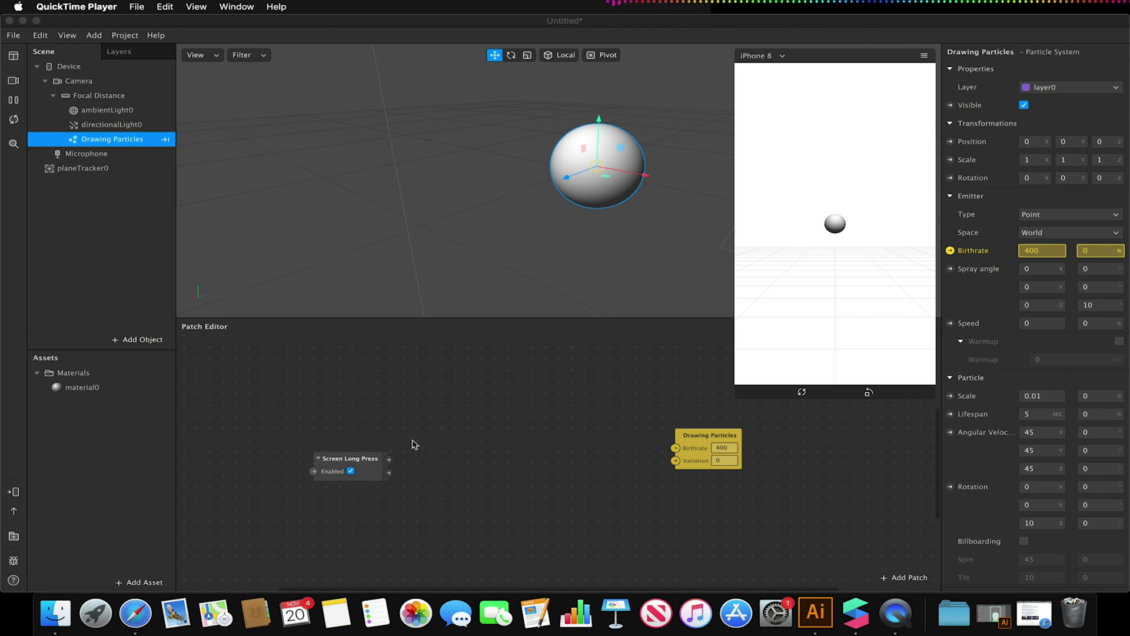
Step: Connect Screen Long Press State to a new If Then Else patch with Then 400
left_click_drag(388, 464, 496, 424)
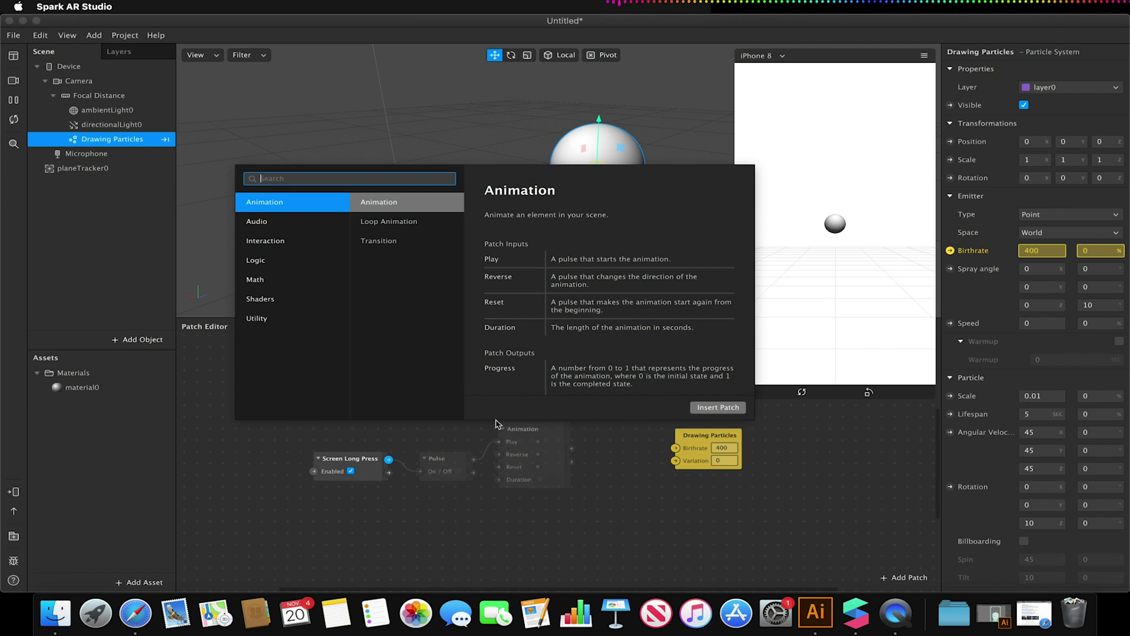
type("if")
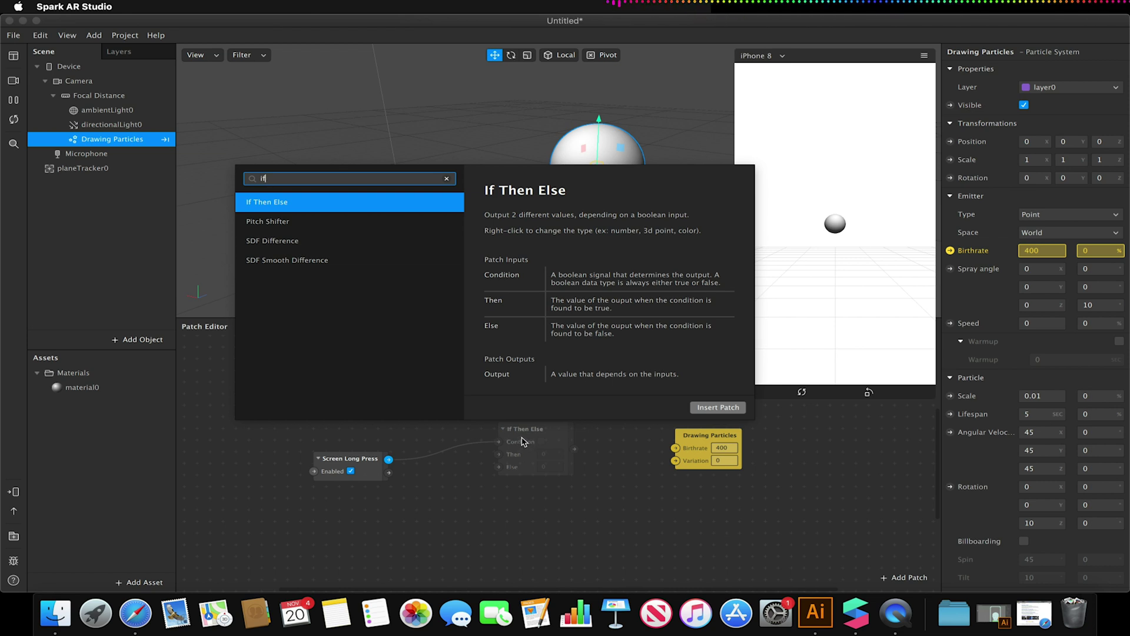
left_click(716, 407)
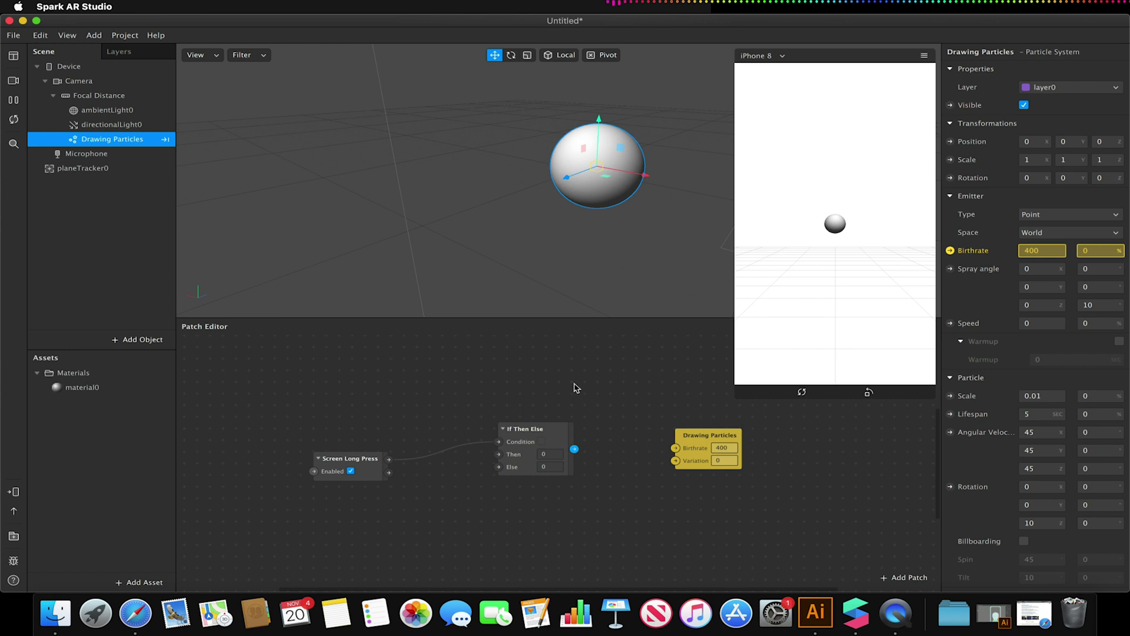
left_click_drag(571, 425, 592, 420)
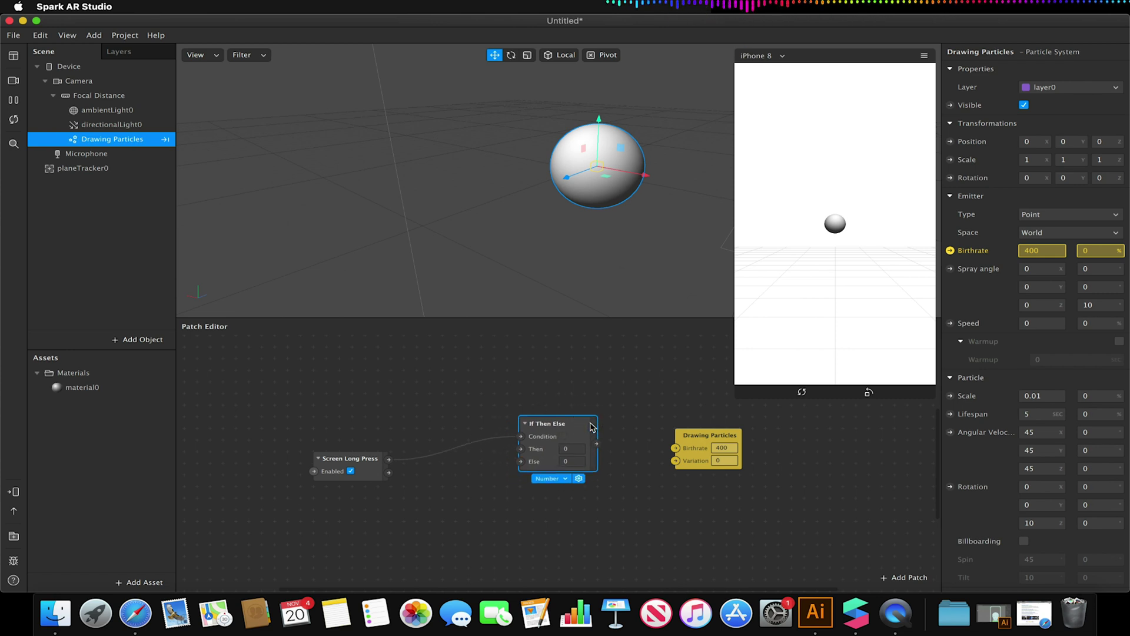
left_click(569, 449)
type("400")
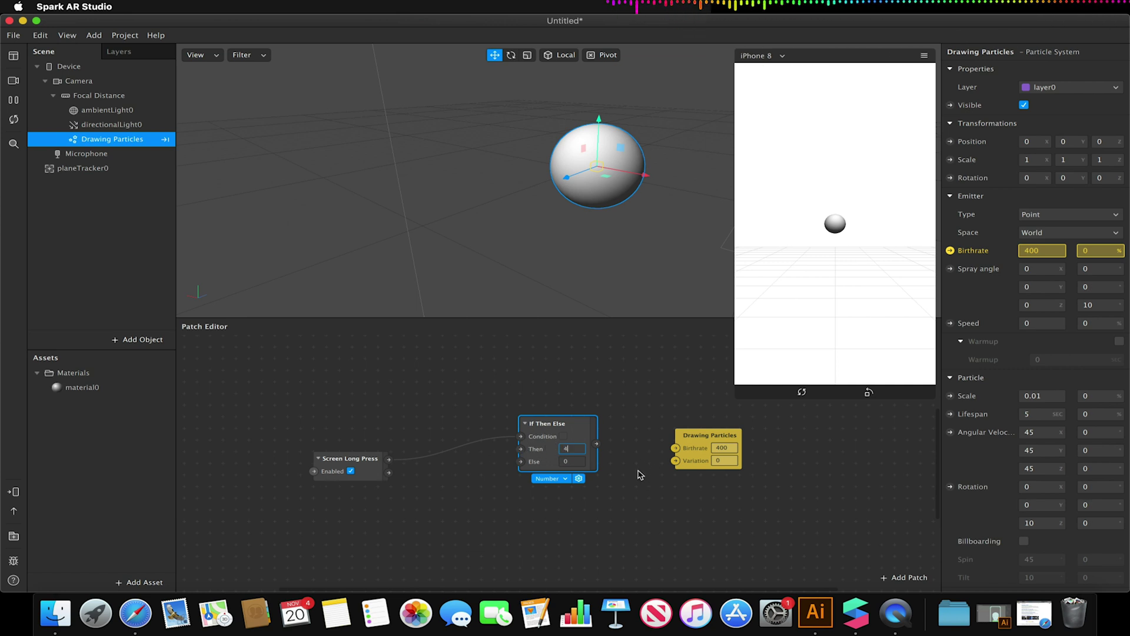
key("Return")
Step: Connect If Then Else to Birthrate, enable Simulate Touch, and long-press the preview to test
left_click_drag(597, 445, 675, 450)
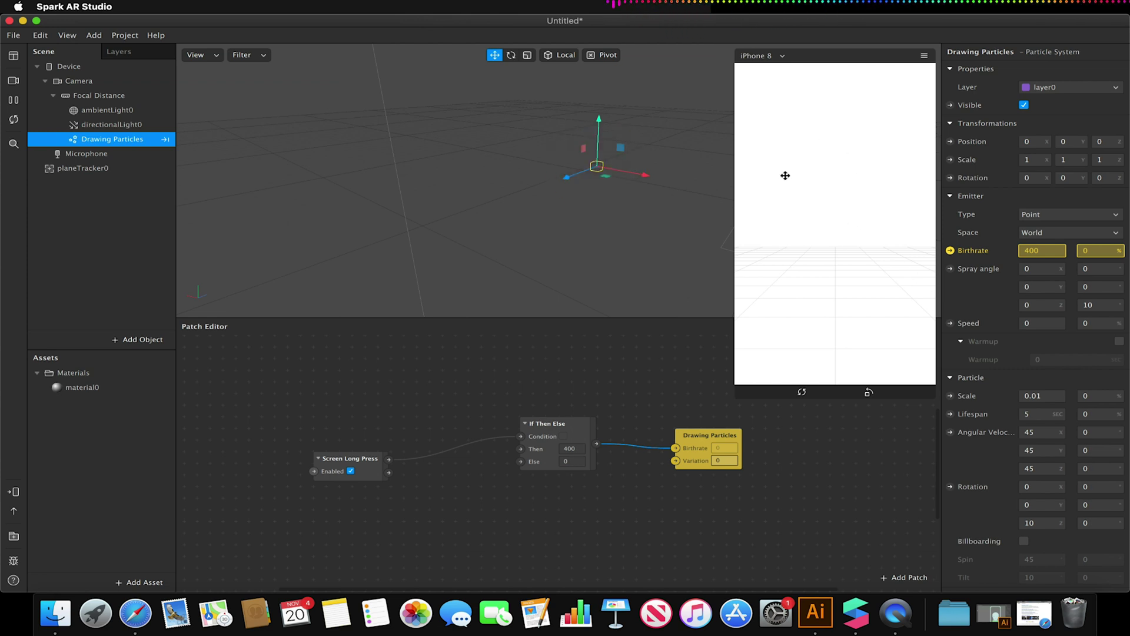
left_click(902, 59)
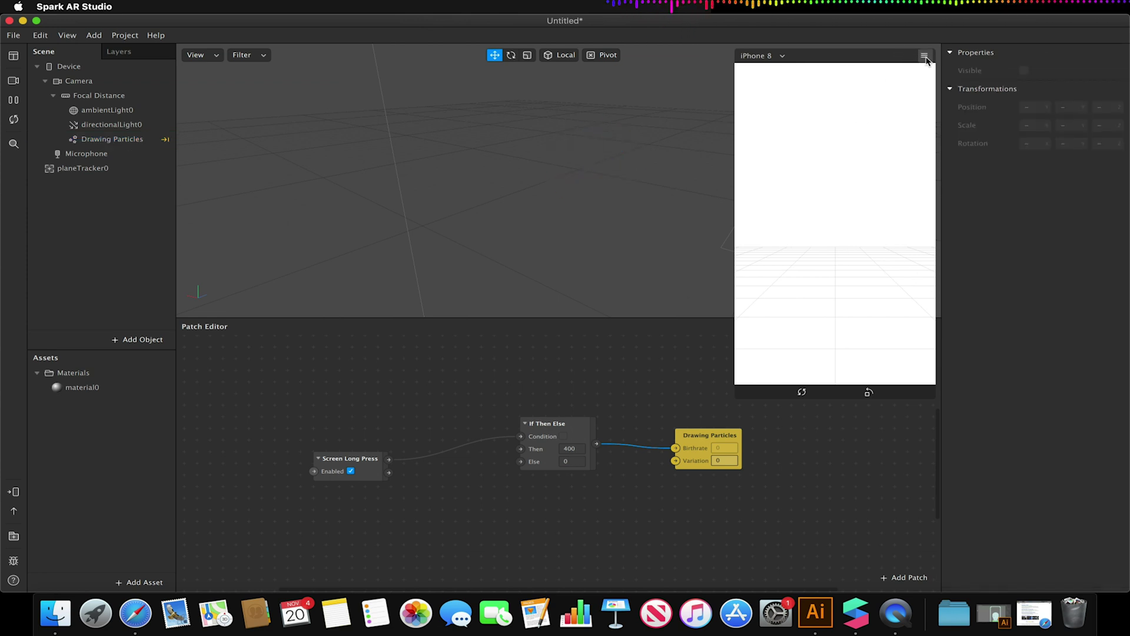
left_click(925, 56)
left_click(951, 78)
left_click(875, 193)
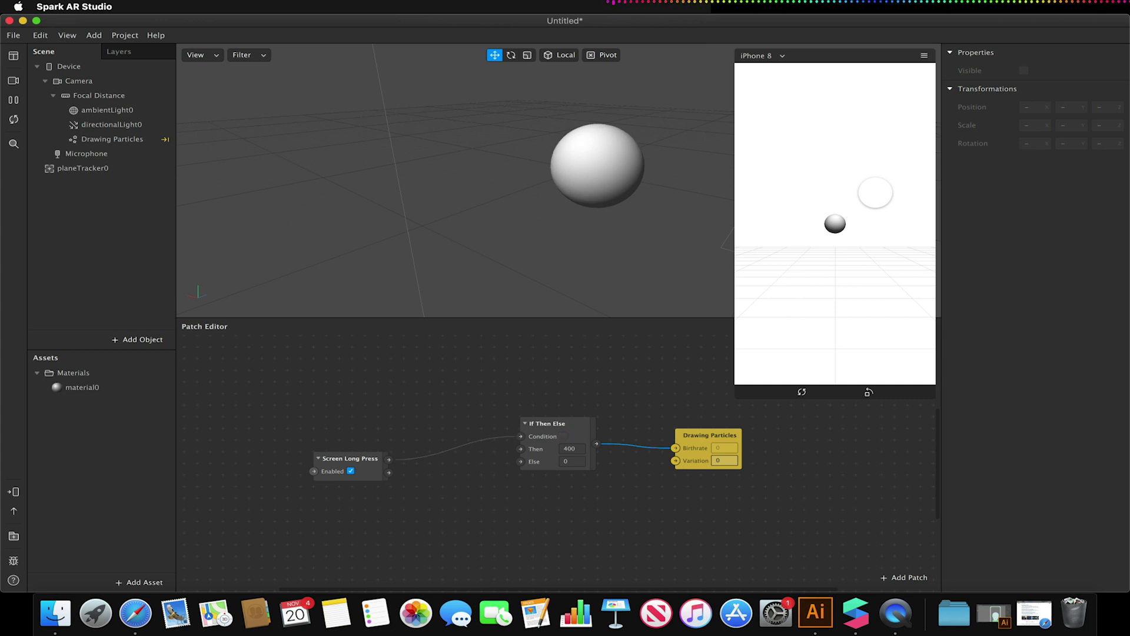
Step: Delete the Drawing Particles patch and draw two test particle trails in the orbit-simulated preview
left_click(704, 440)
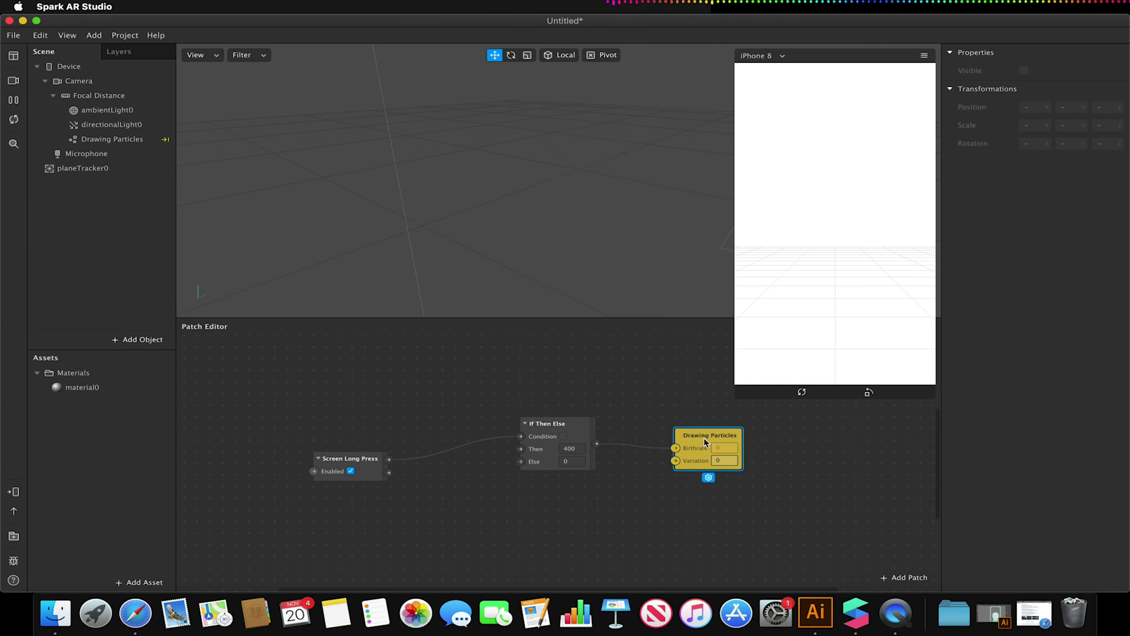
key("BackSpace")
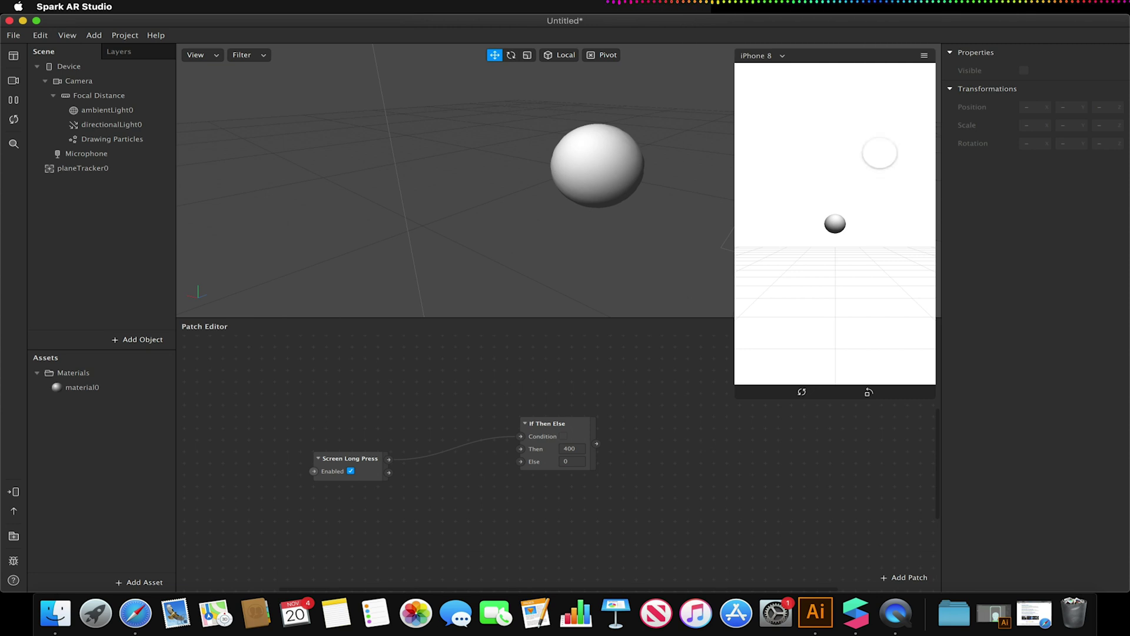
left_click(924, 55)
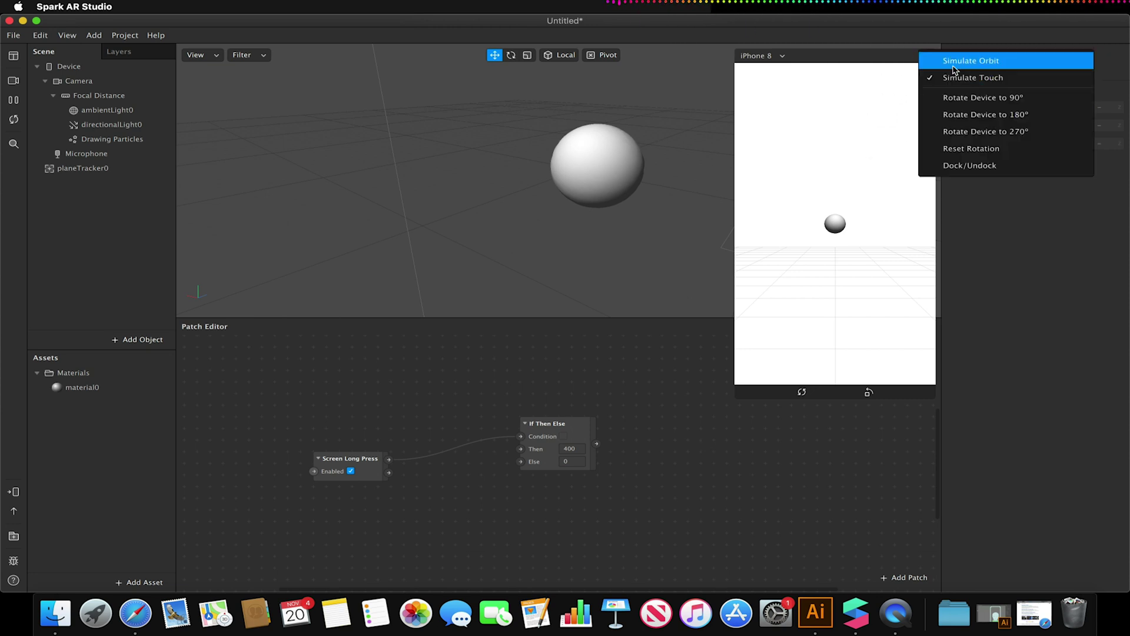
left_click(948, 63)
mouse_move(875, 159)
left_mouse_down()
mouse_move(845, 133)
mouse_move(827, 148)
mouse_move(856, 171)
mouse_move(871, 143)
mouse_move(897, 144)
mouse_move(904, 190)
mouse_move(876, 204)
mouse_move(861, 188)
mouse_move(890, 178)
mouse_move(878, 144)
mouse_move(853, 121)
mouse_move(821, 129)
mouse_move(840, 157)
mouse_move(858, 160)
mouse_move(885, 144)
mouse_move(906, 118)
left_mouse_up()
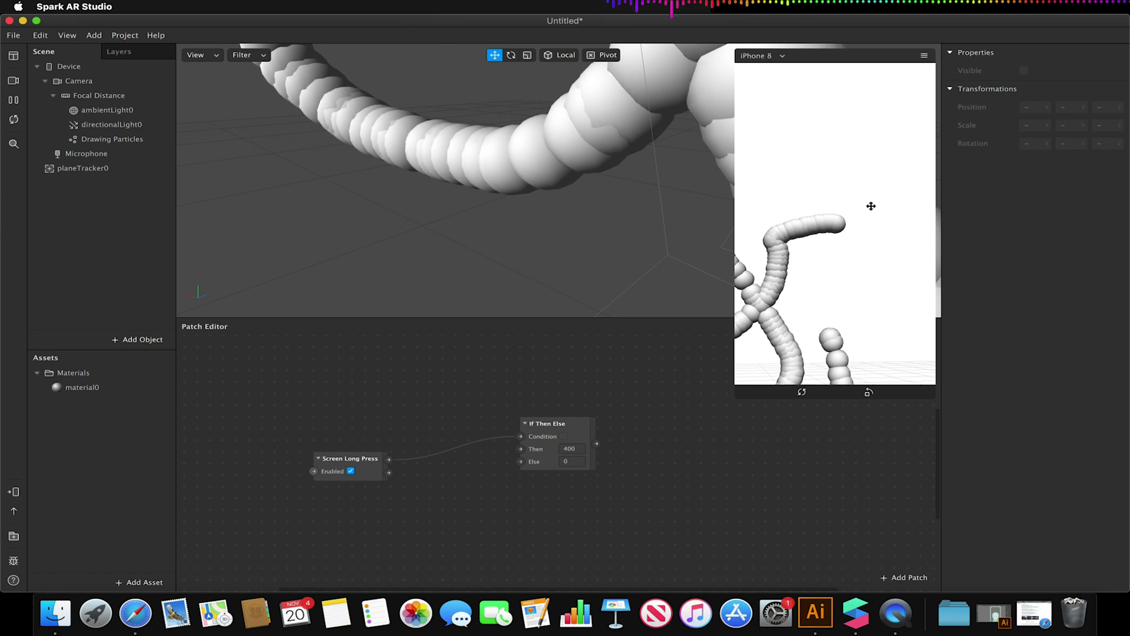
mouse_move(797, 270)
left_mouse_down()
mouse_move(835, 258)
mouse_move(811, 290)
mouse_move(743, 297)
left_mouse_up()
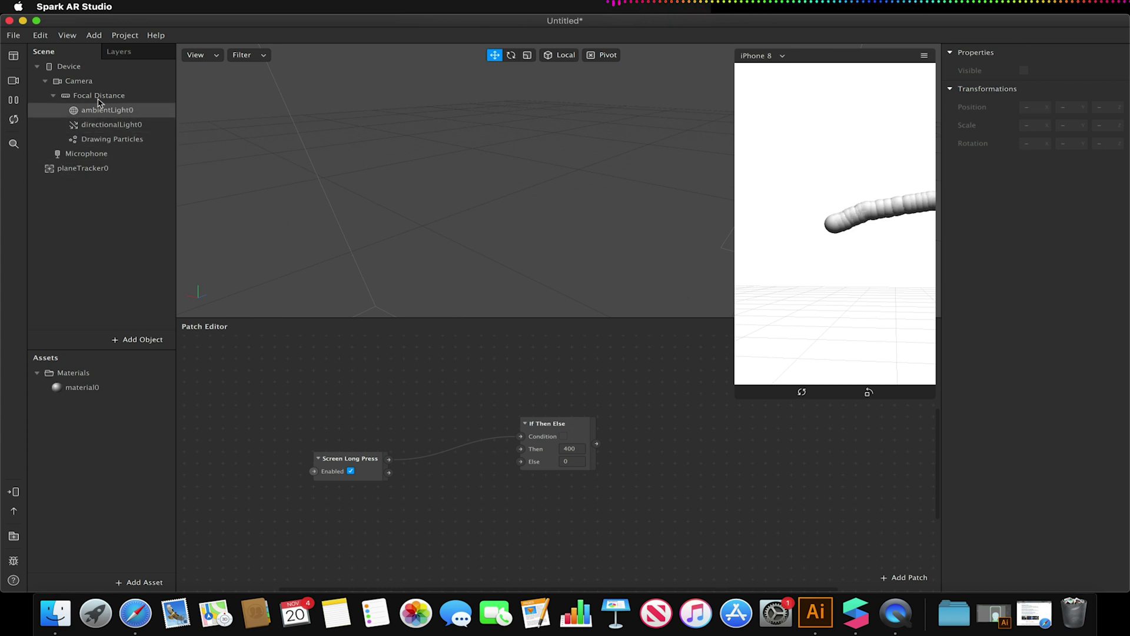
Step: Re-expose Drawing Particles' Birthrate as a patch and wire the If Then Else output into it
left_click(102, 140)
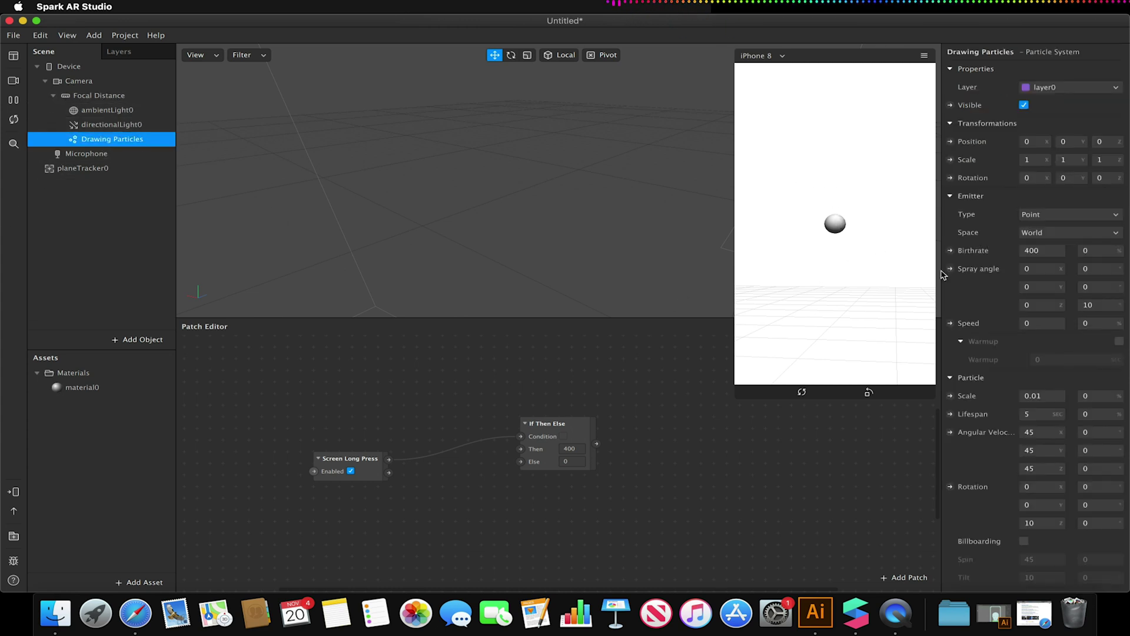
left_click(950, 251)
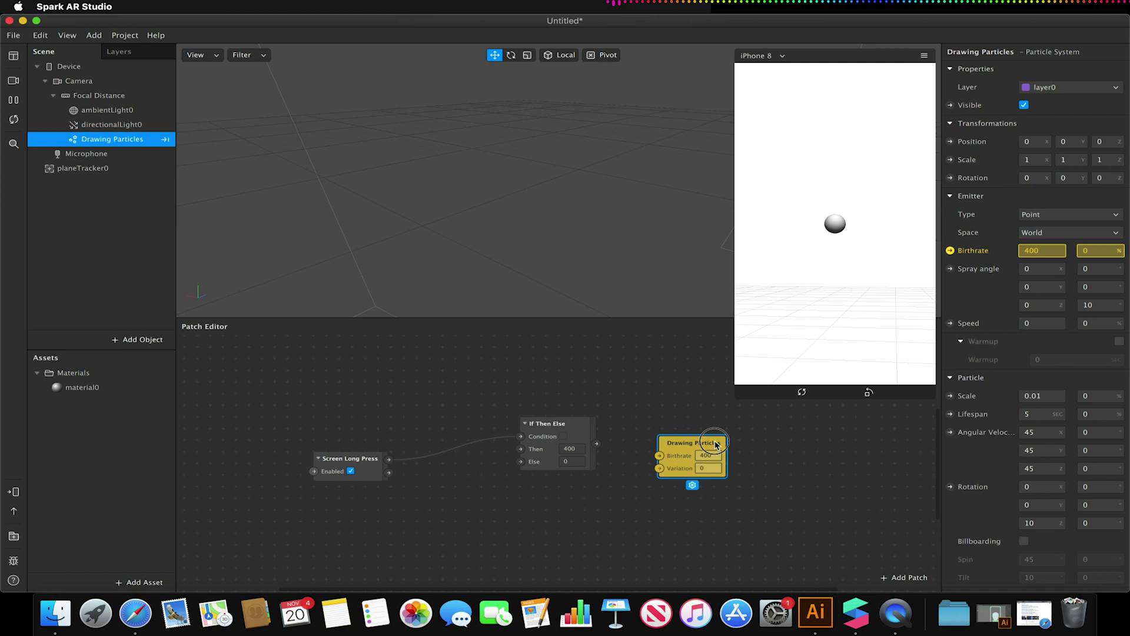
left_click_drag(597, 444, 686, 450)
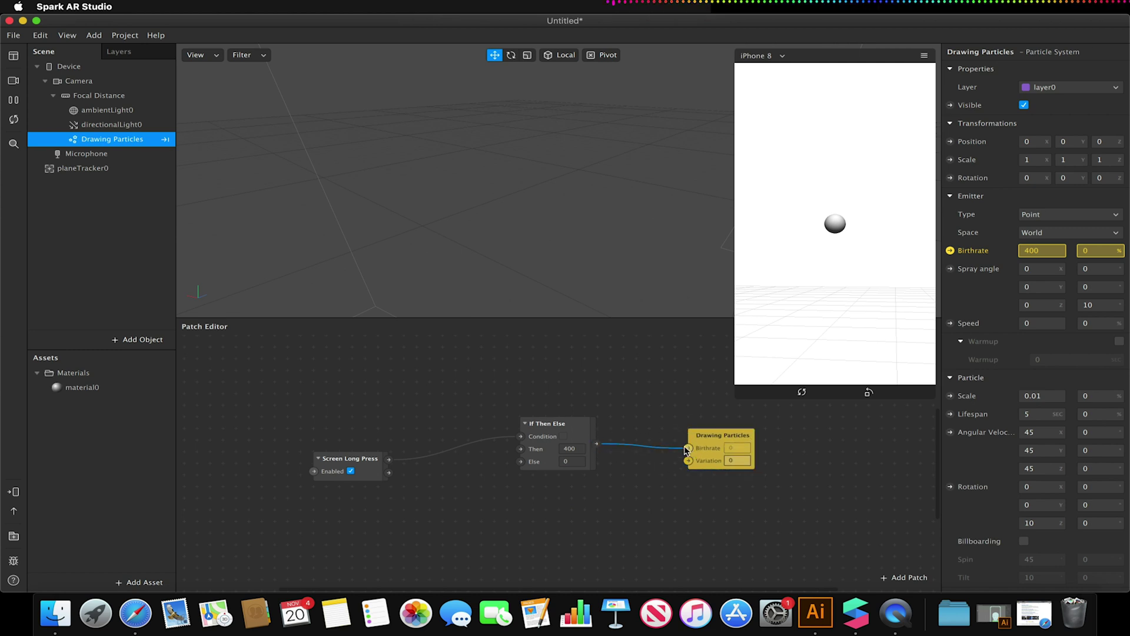
key("ctrl+super+Escape")
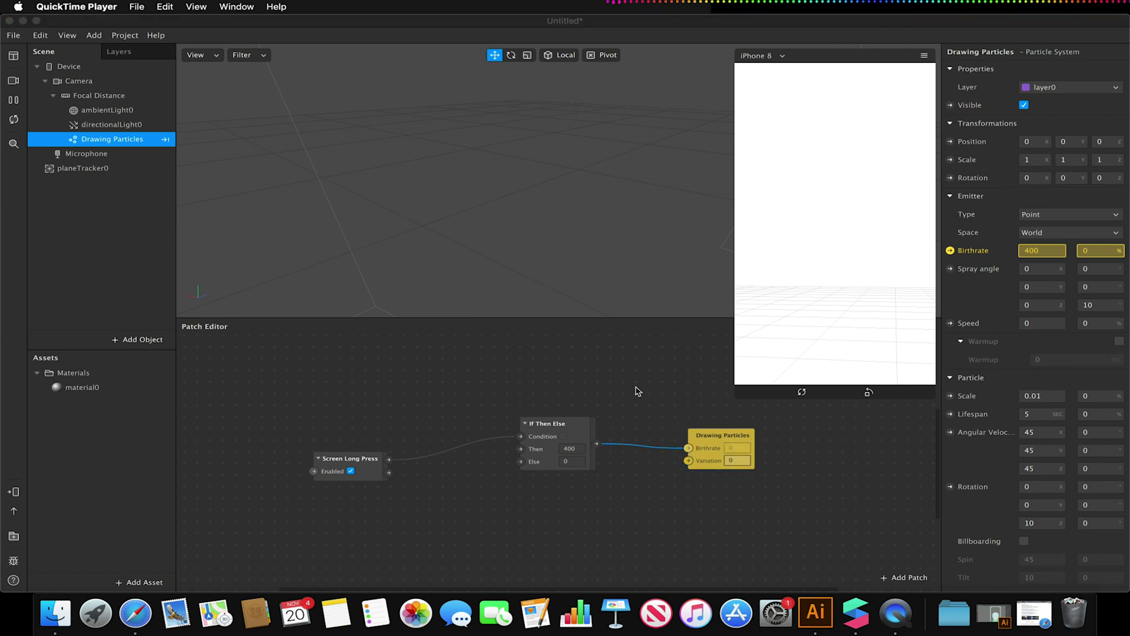
Step: Switch the preview to Simulate Touch and long-press-drag two particle trails across it
left_click(829, 56)
left_click(924, 55)
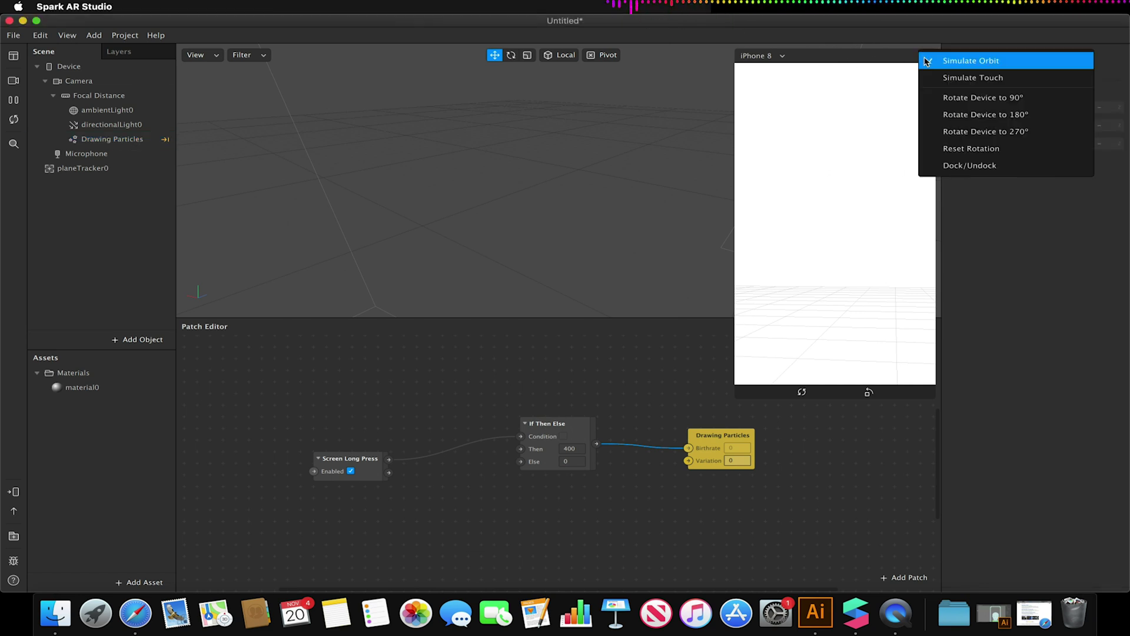
left_click(951, 78)
left_click(813, 238)
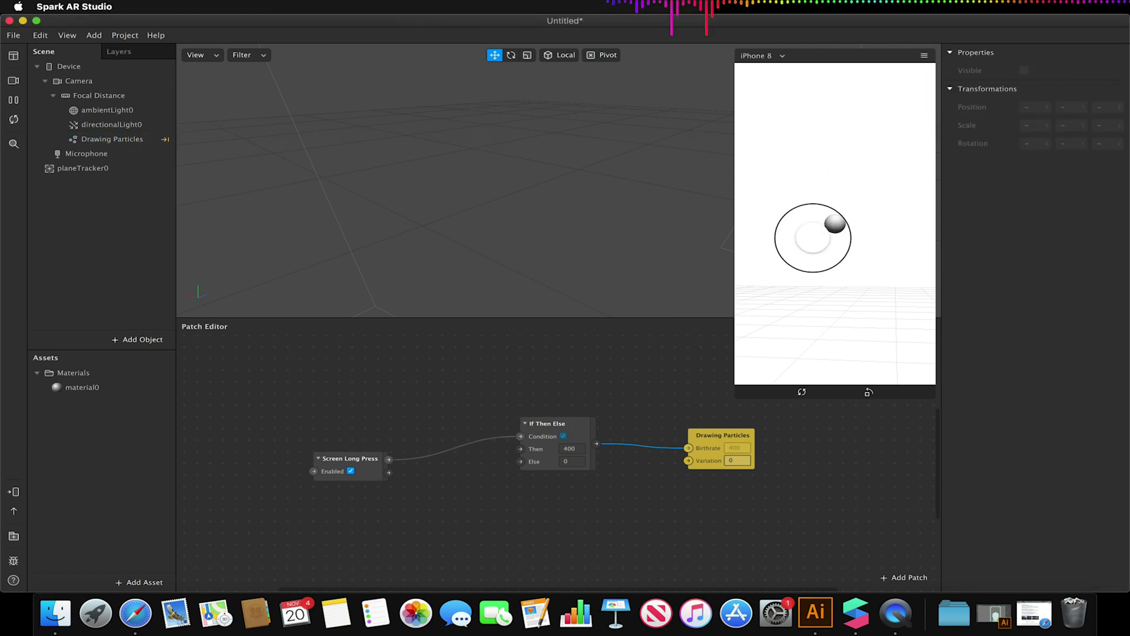
left_click_drag(813, 238, 792, 247)
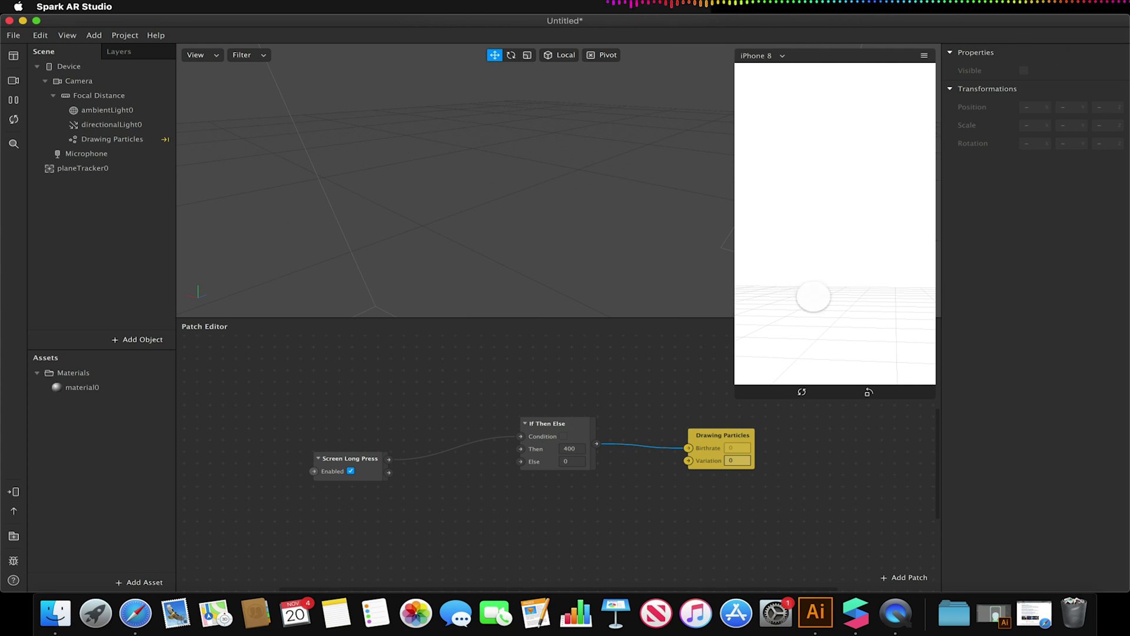
left_click_drag(863, 197, 869, 185)
Step: Return the preview to Simulate Orbit and shrink the phone preview panel
left_click(924, 55)
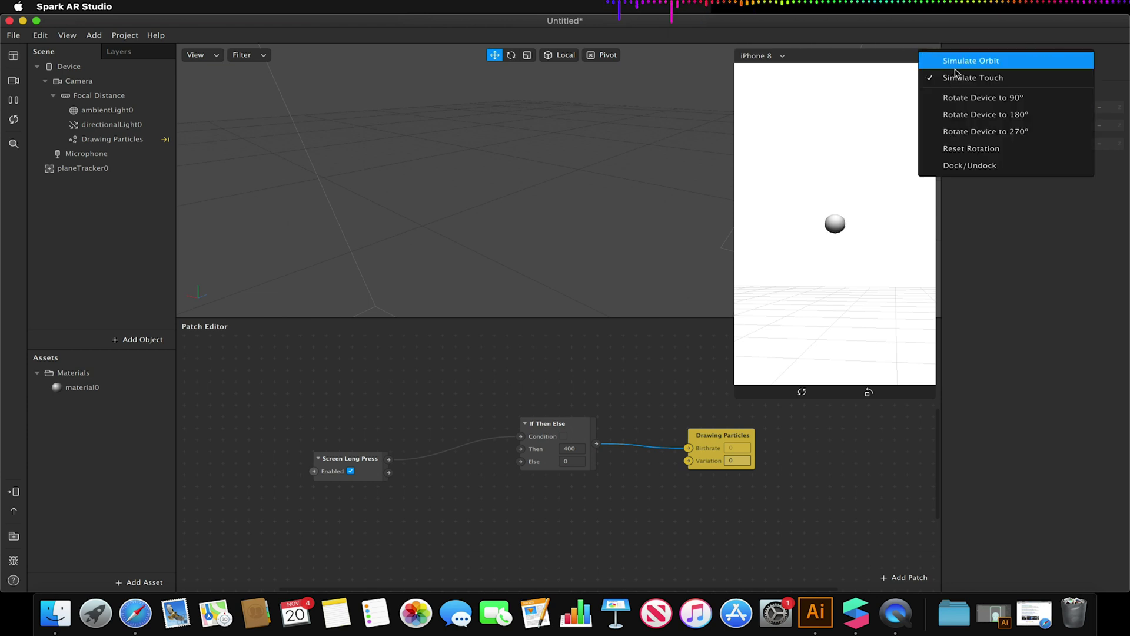
left_click(953, 78)
left_click_drag(852, 131, 817, 131)
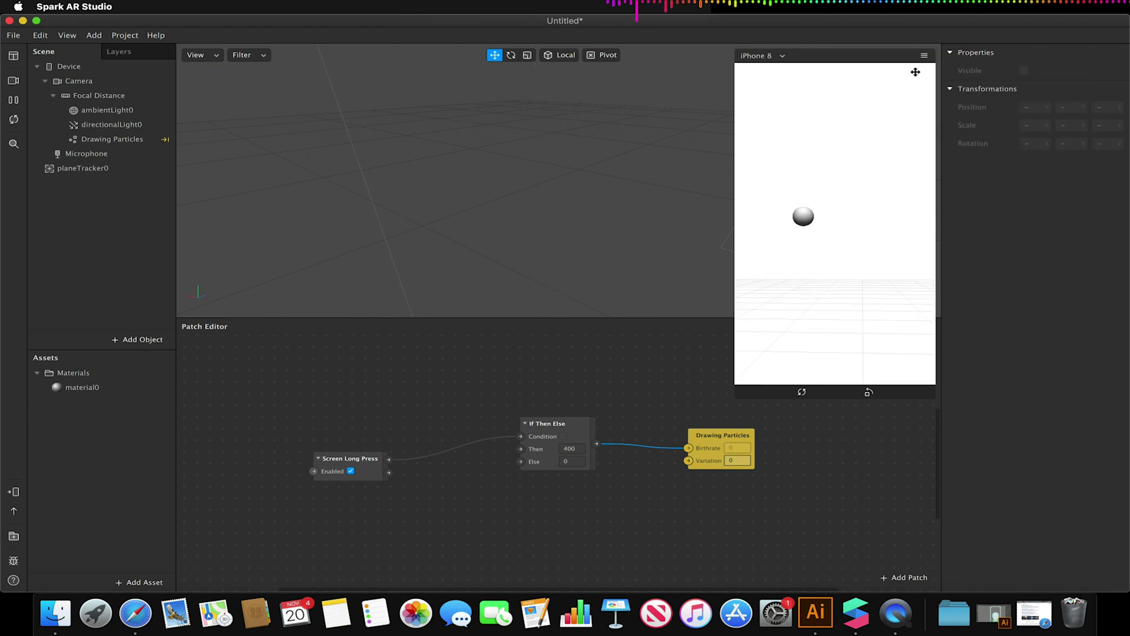
left_click(924, 57)
left_click(940, 78)
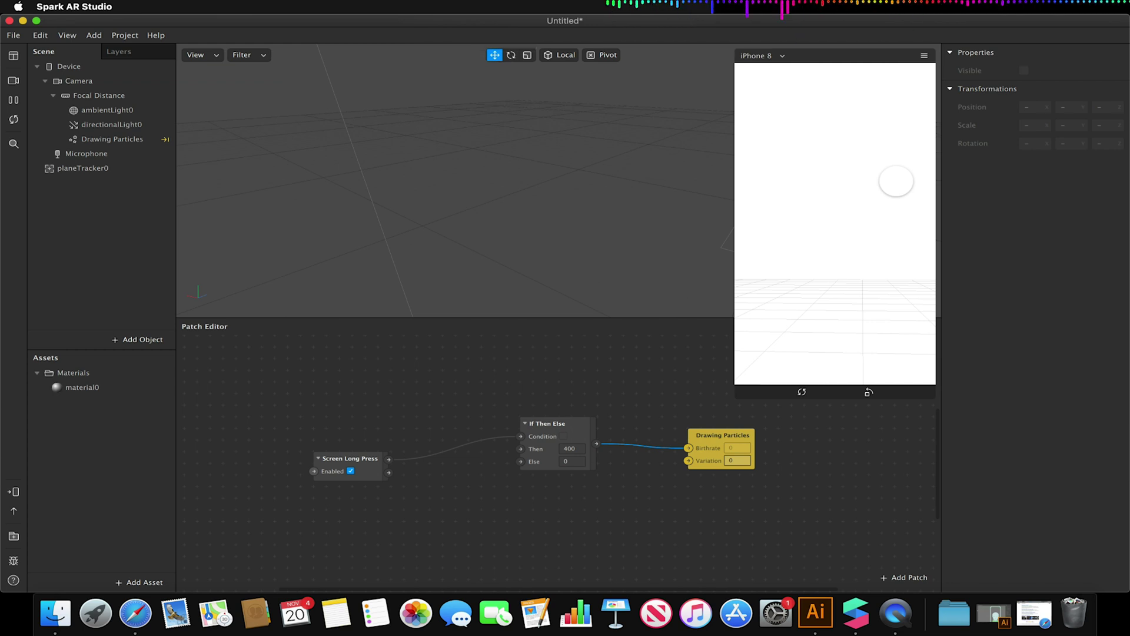
left_click(924, 56)
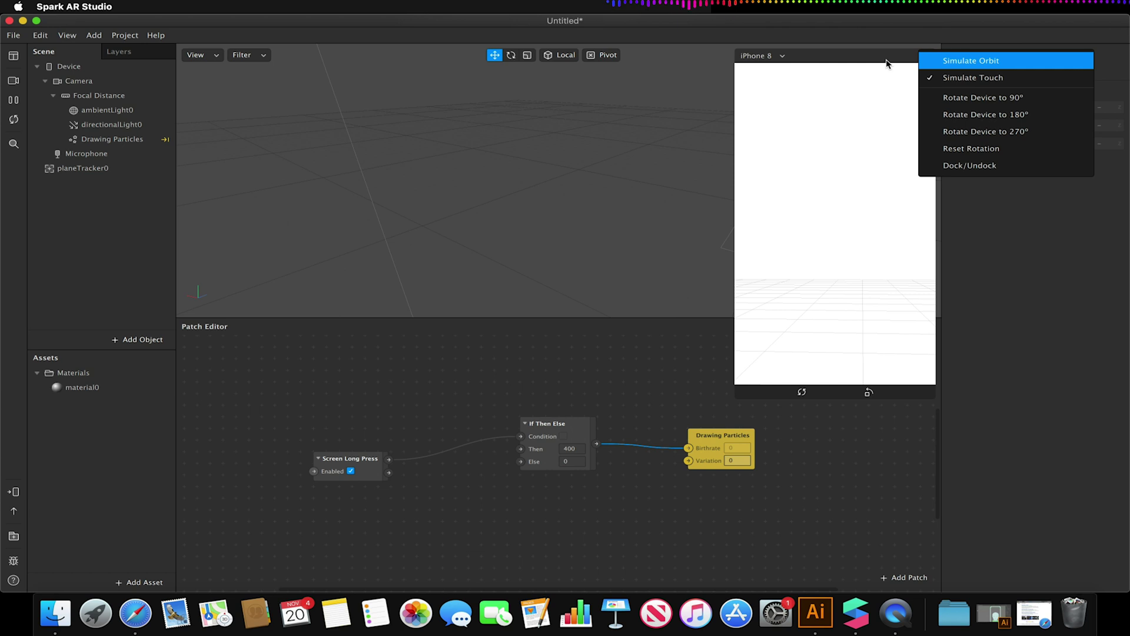
left_click(949, 61)
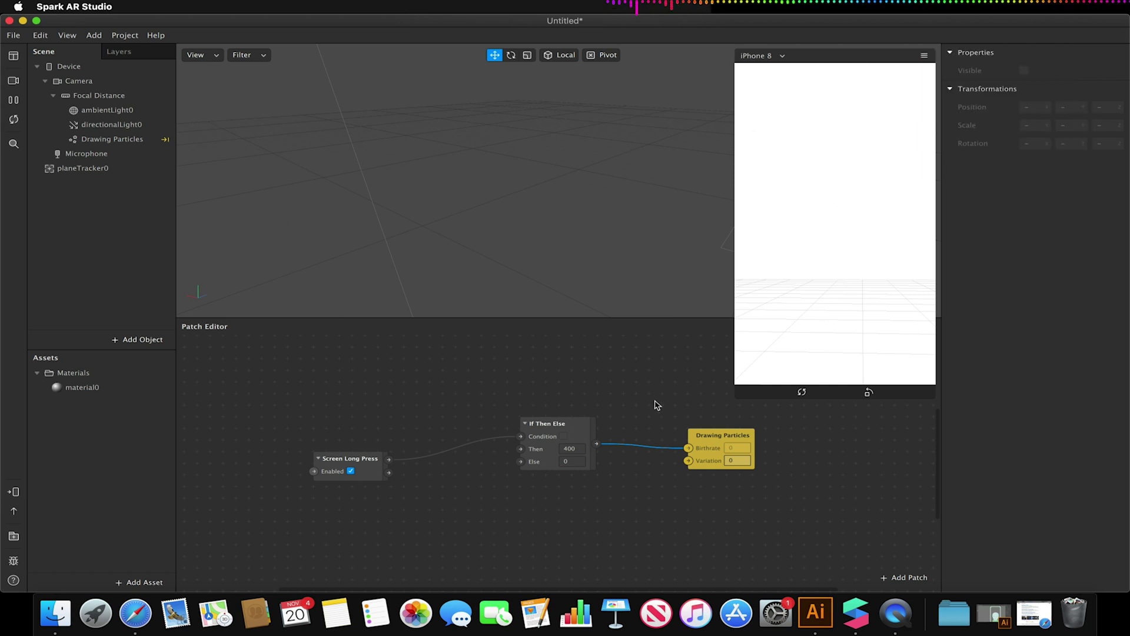
left_click_drag(734, 396, 824, 295)
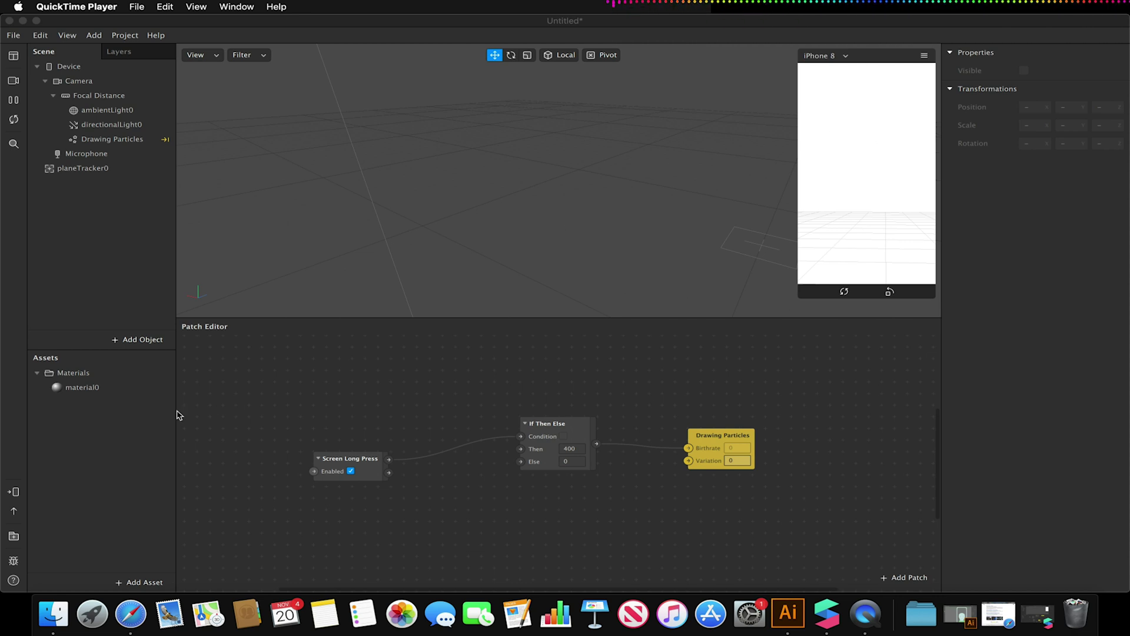
Step: Drag rainbow texture.jpg and 85508.png from Finder's Recents into the Assets panel, then put Finder away
left_click(53, 613)
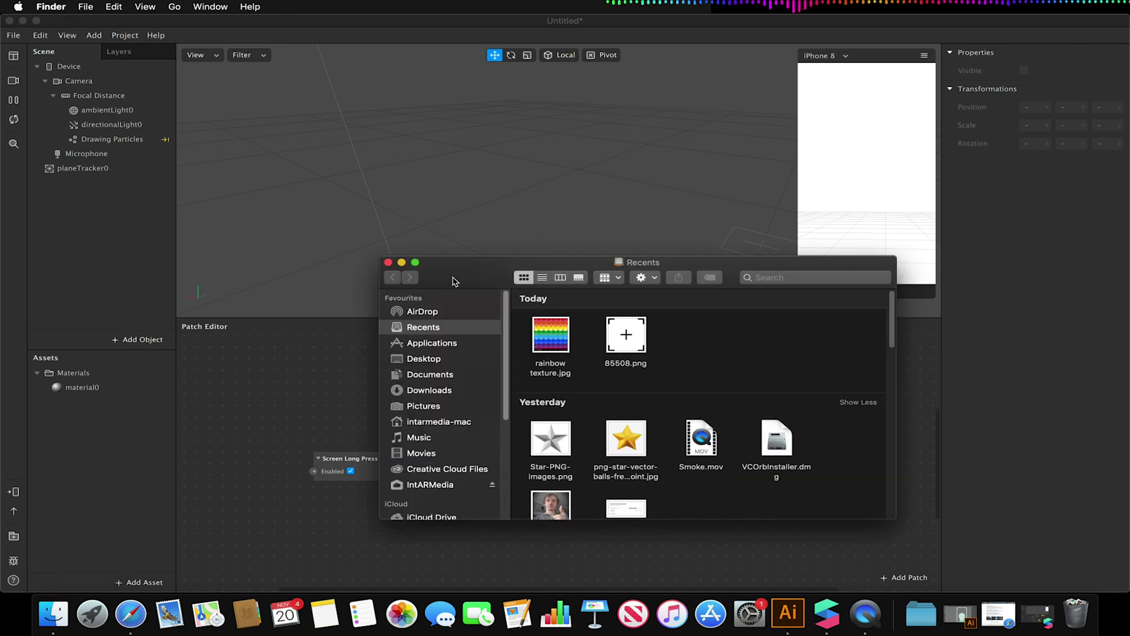
left_click_drag(664, 346, 562, 335)
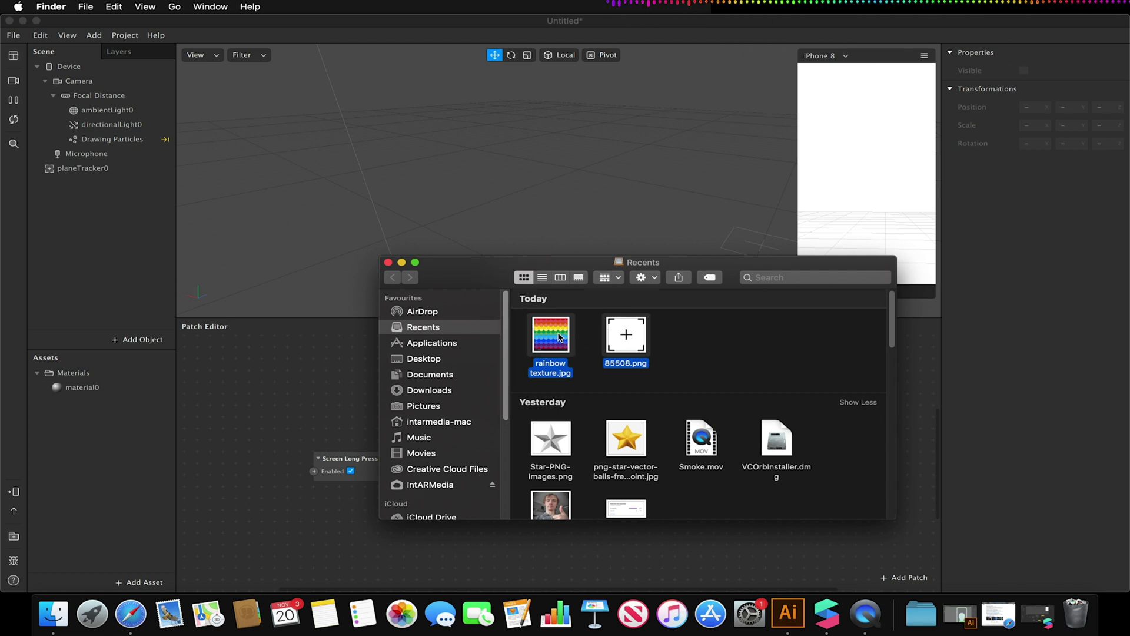
left_click_drag(559, 337, 97, 421)
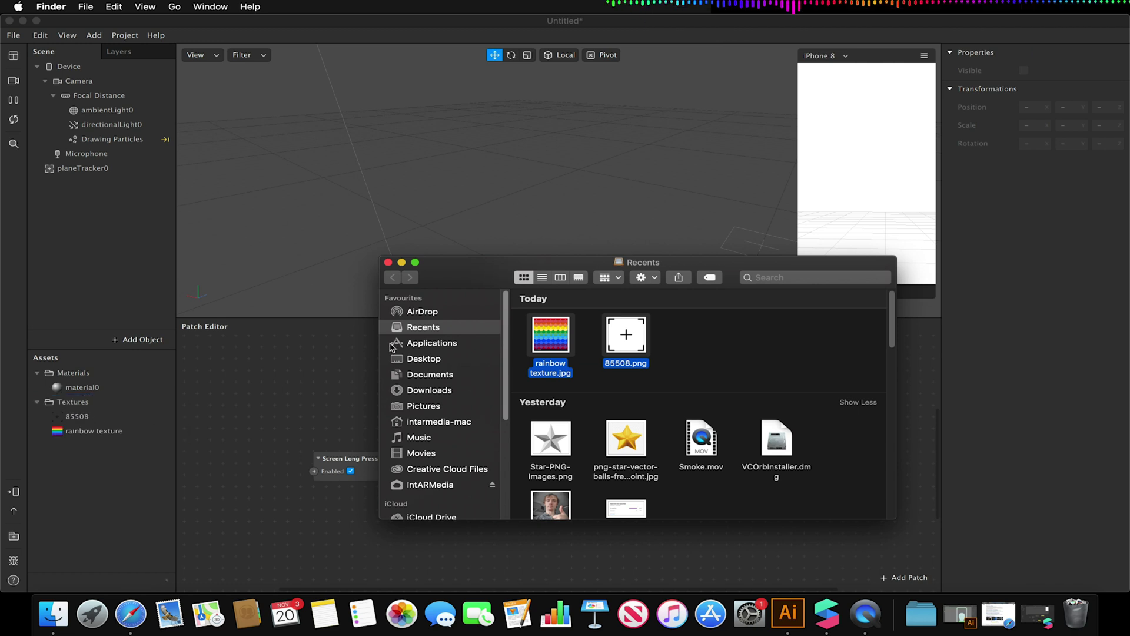
left_click(402, 262)
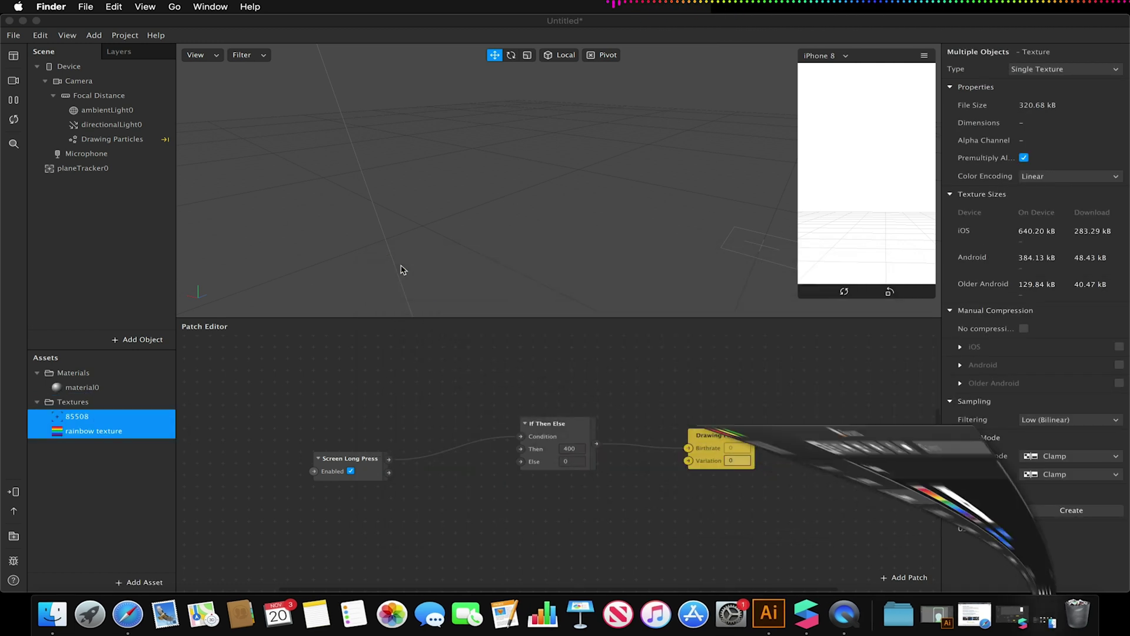
left_click(302, 389)
Step: Insert a Rectangle object, creating rectangle0 inside canvas0, and orbit the viewport to view it
left_click(140, 459)
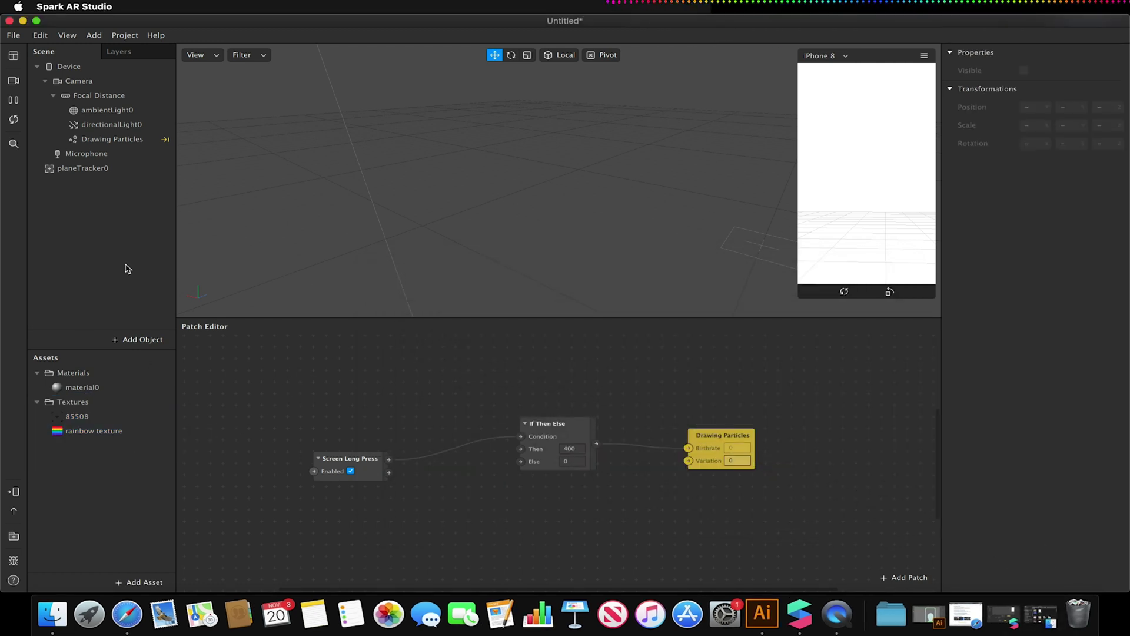
left_click(127, 342)
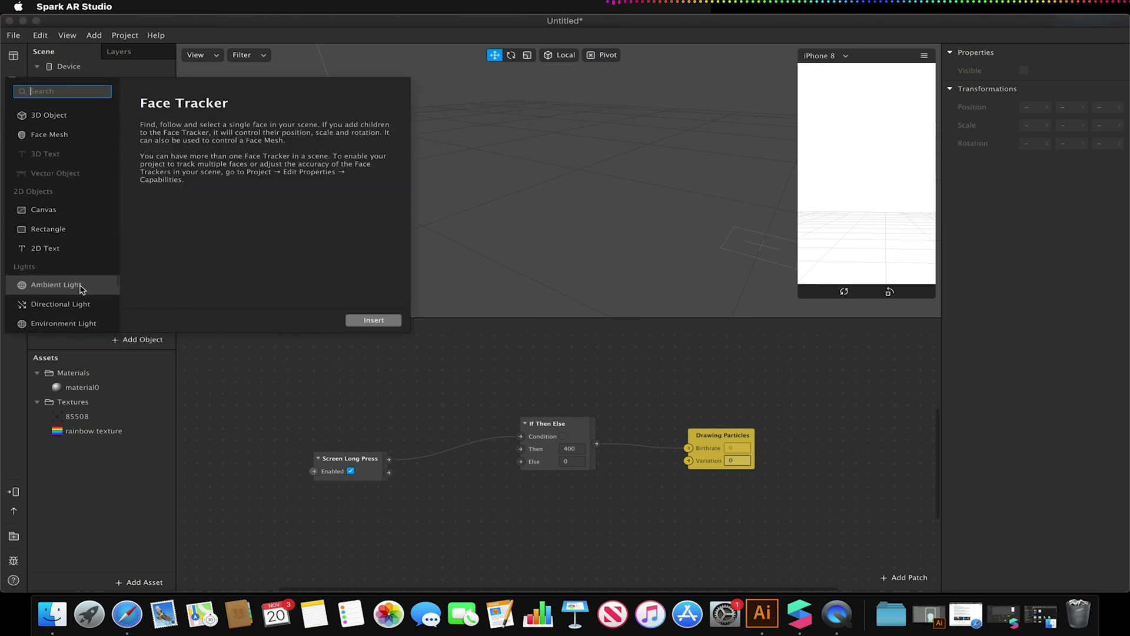
left_click(76, 226)
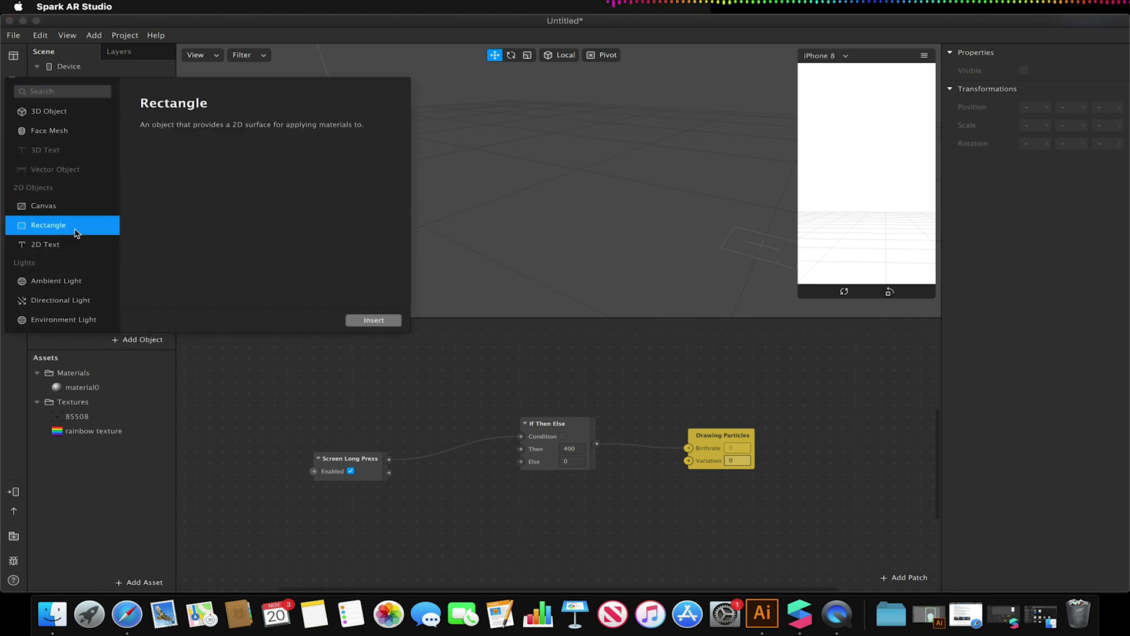
left_click(375, 321)
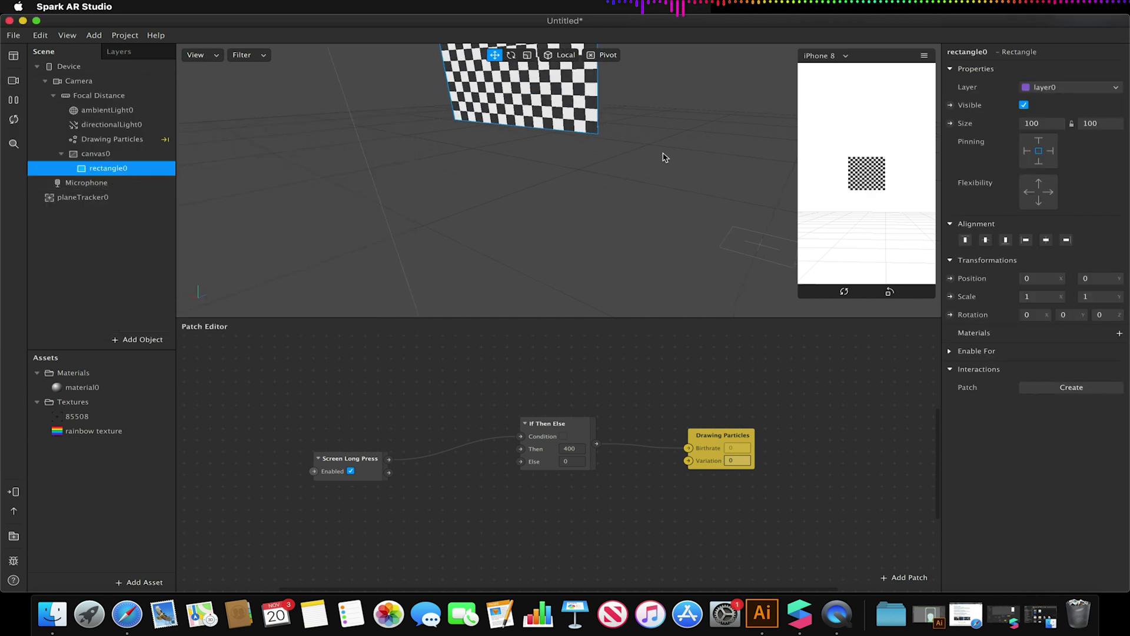
right_click_drag(575, 130, 551, 96)
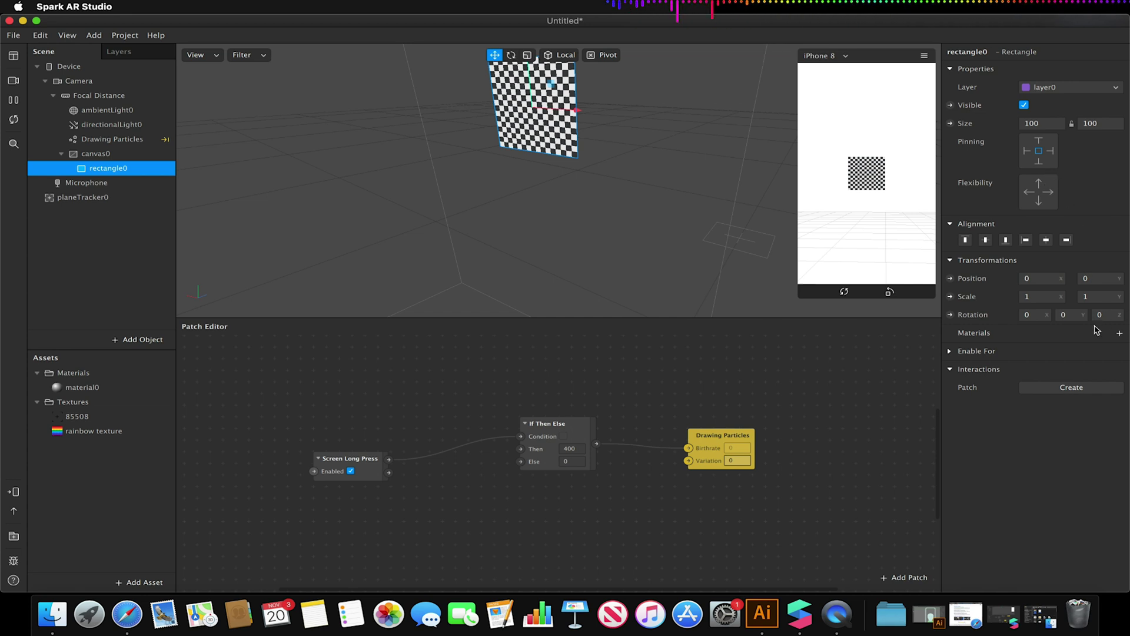
Step: Create material1 for rectangle0 using the 85508 texture with Alpha Test enabled
left_click(1119, 333)
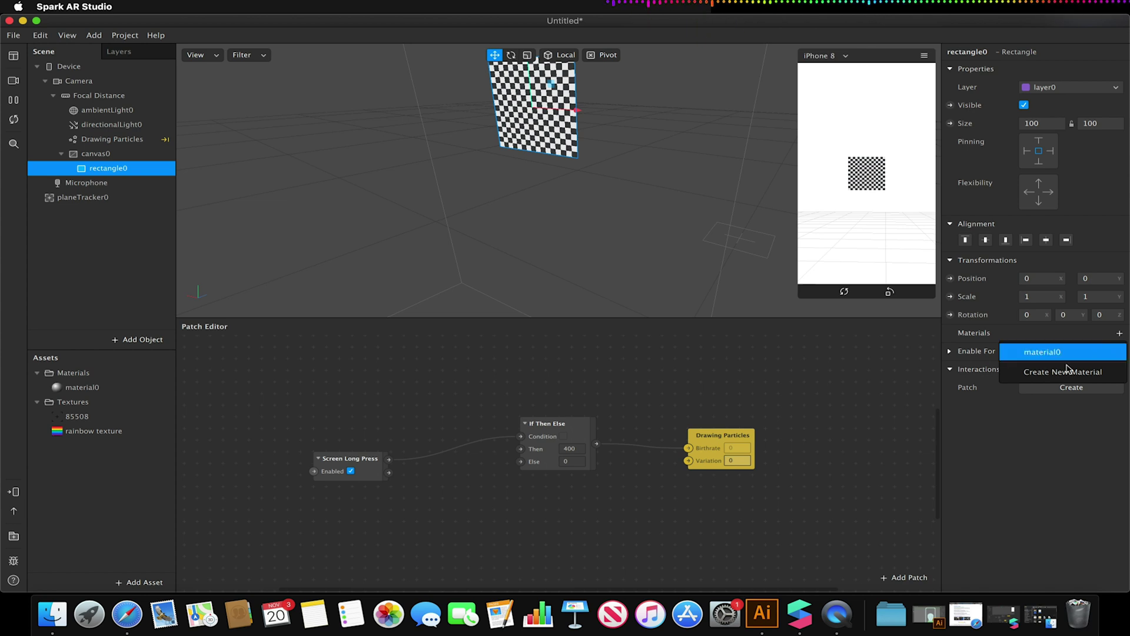
left_click(1000, 371)
left_click(82, 401)
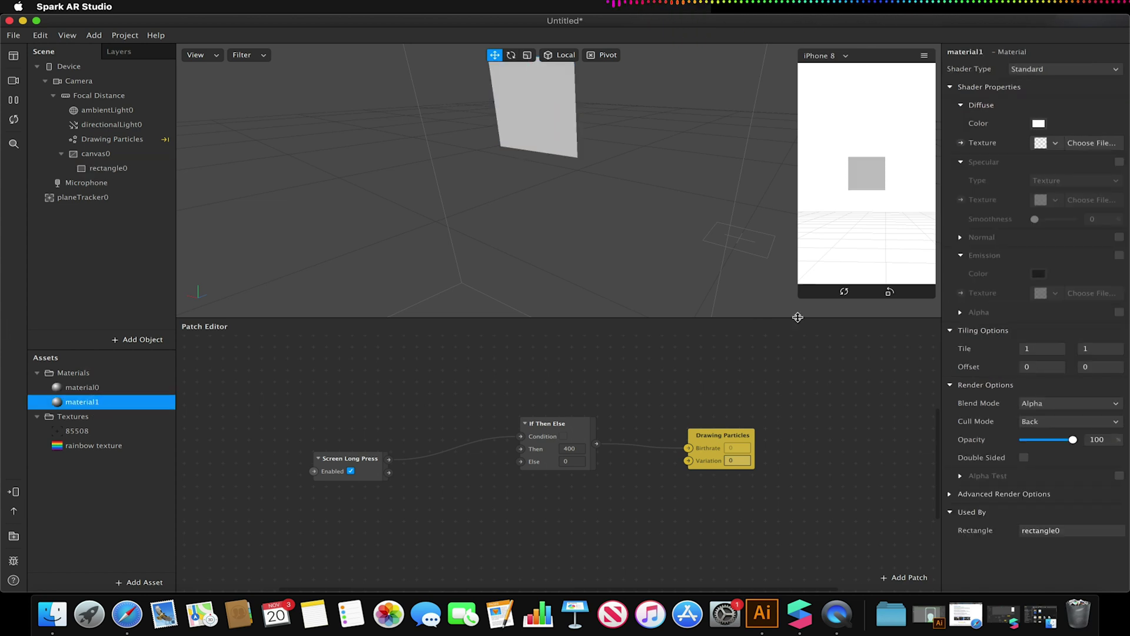
left_click(1060, 146)
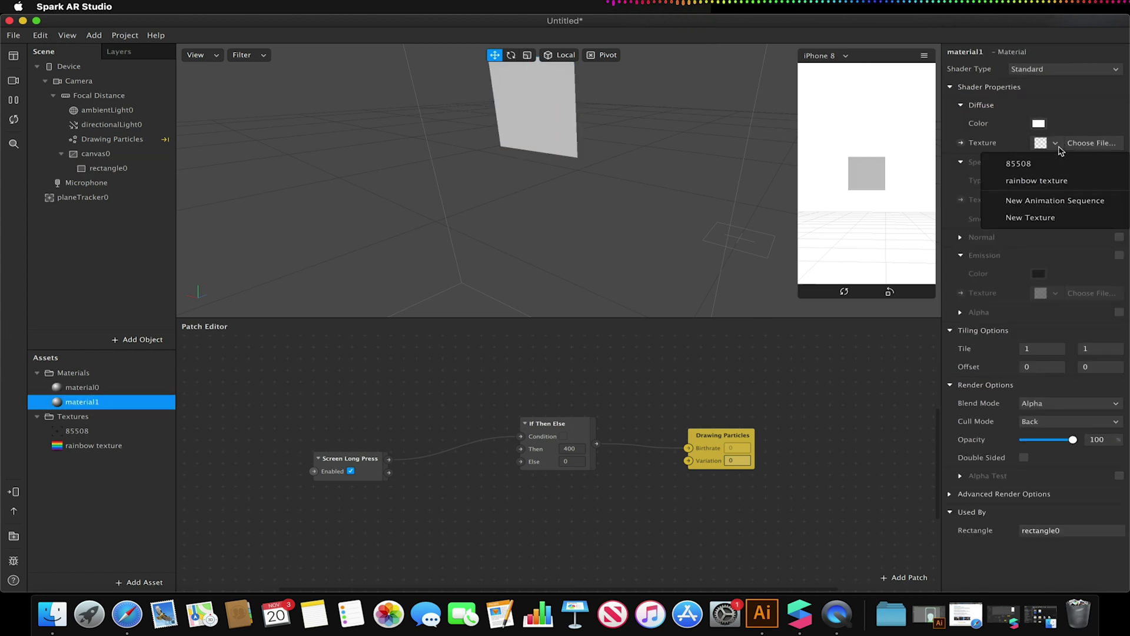
left_click(1033, 157)
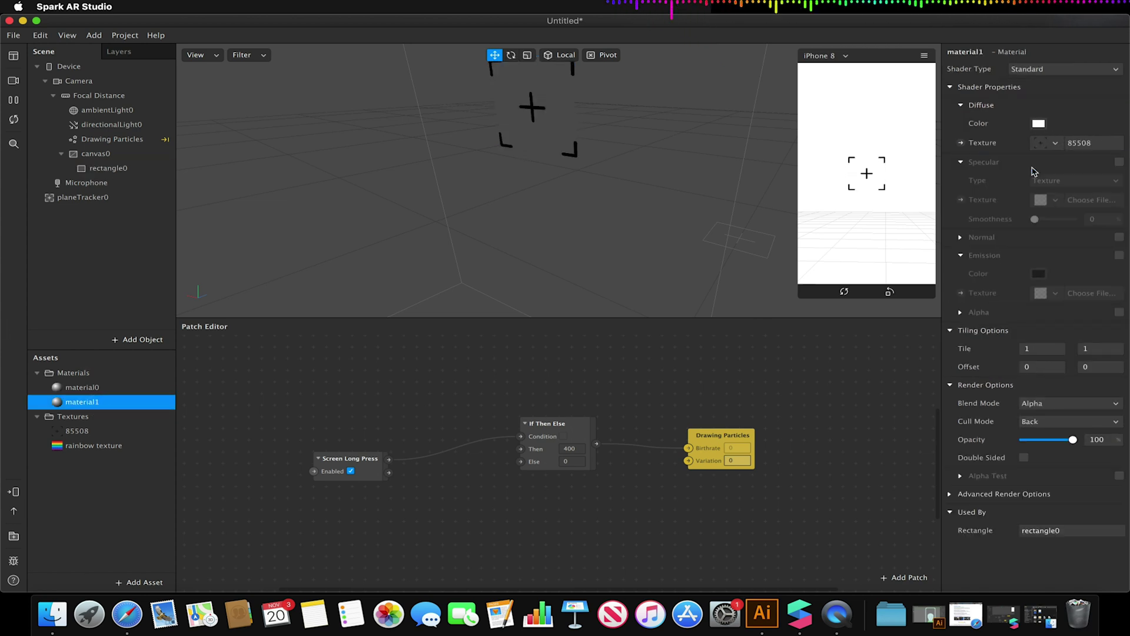
left_click(1120, 476)
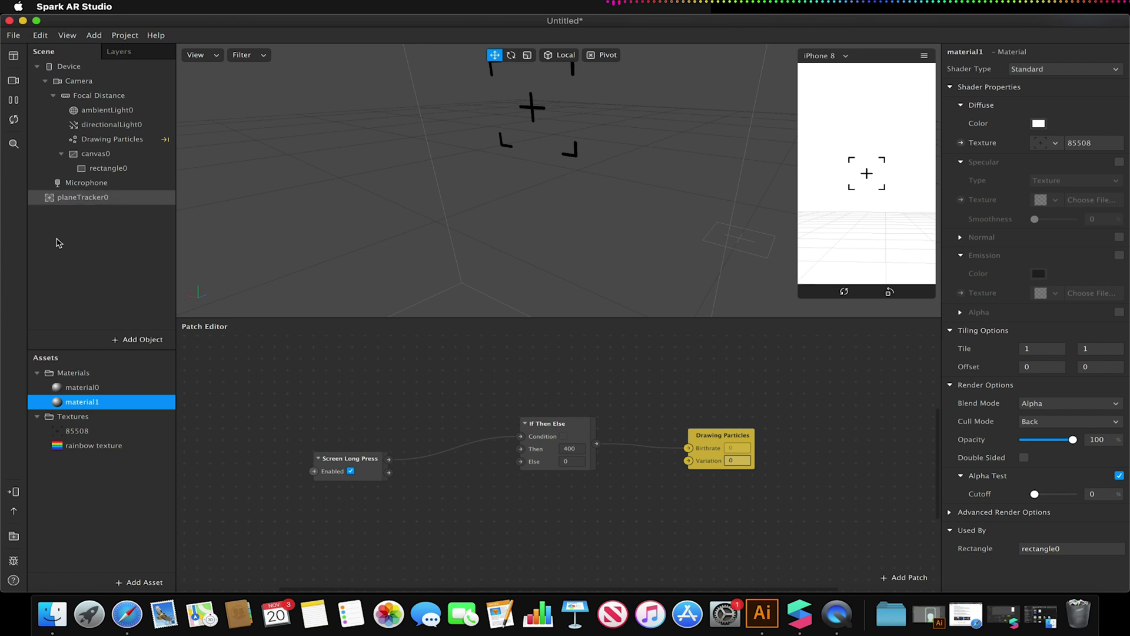
Step: Rename the crosshair material material1 to Target
right_click(114, 402)
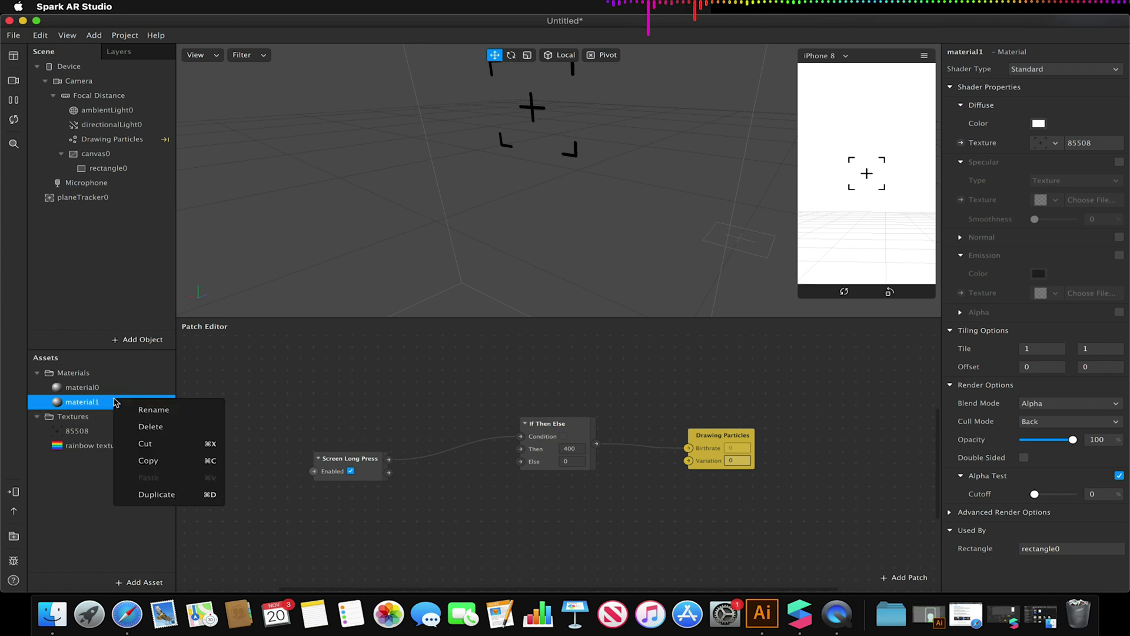
left_click(153, 410)
type("Ta")
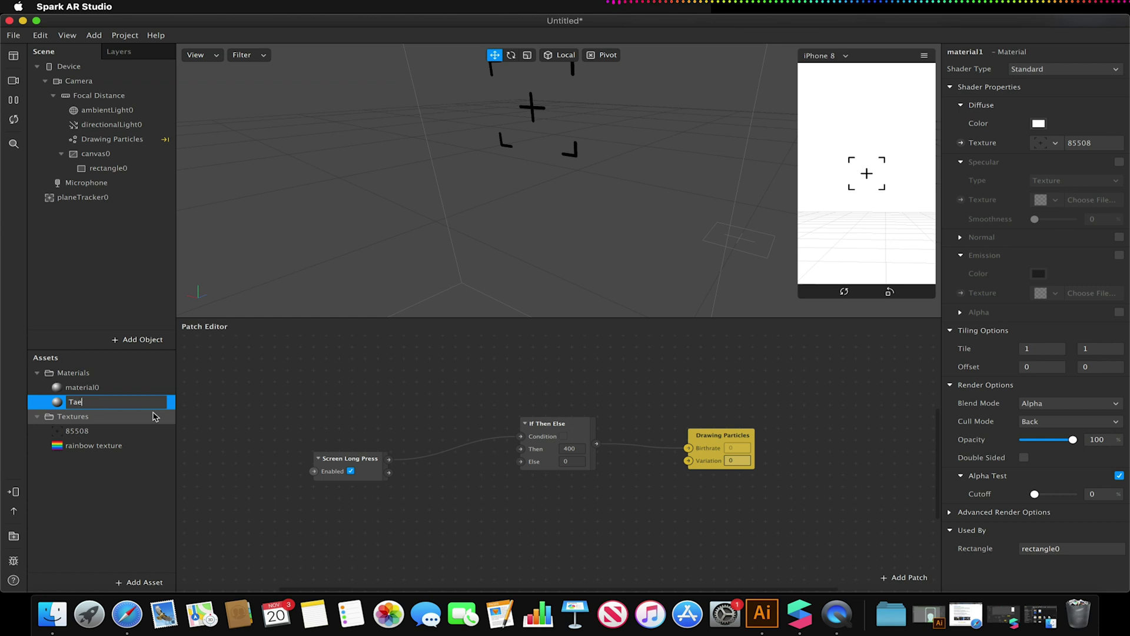
type("rget")
key("Return")
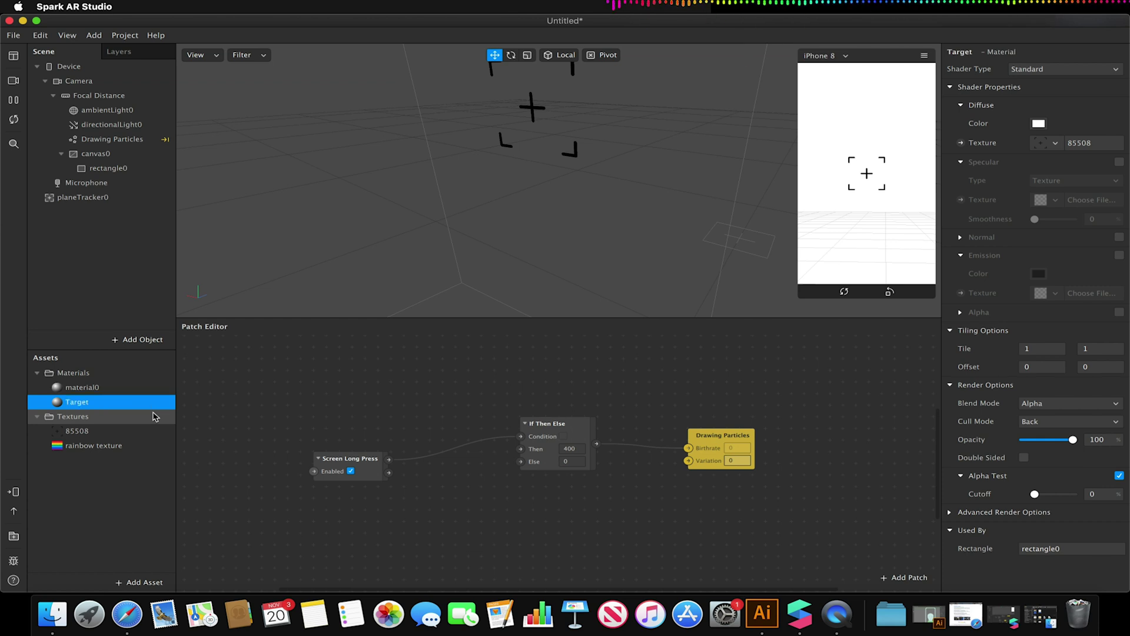
Step: Rename material0 to Emitter, correcting the mistyped eMITTER name
left_click(89, 387)
right_click(101, 391)
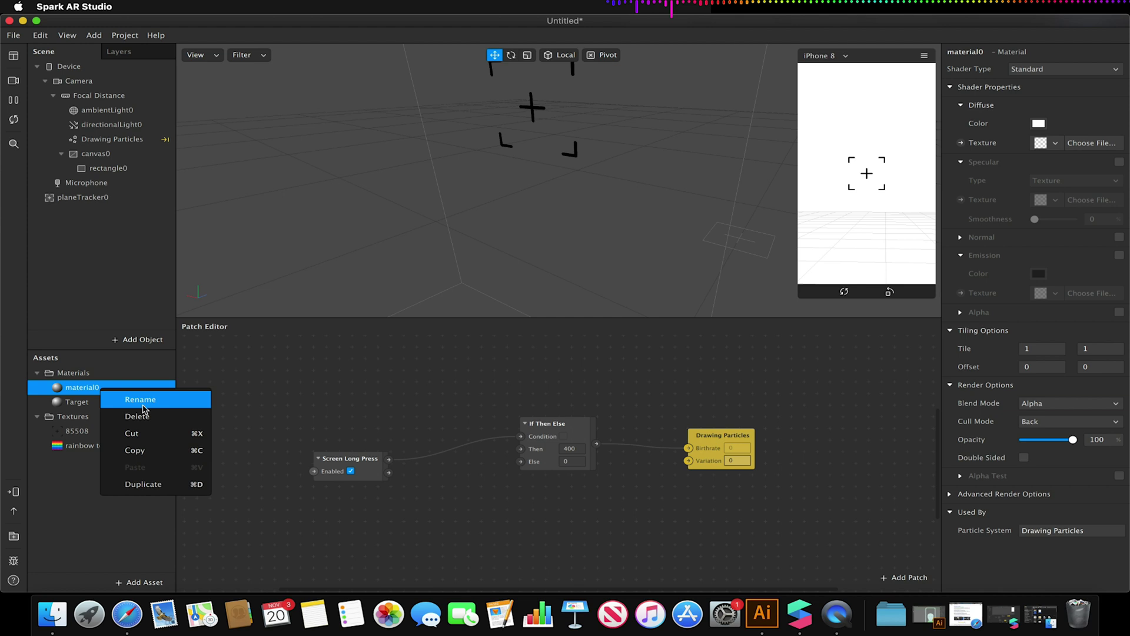
left_click(145, 399)
type("eMI")
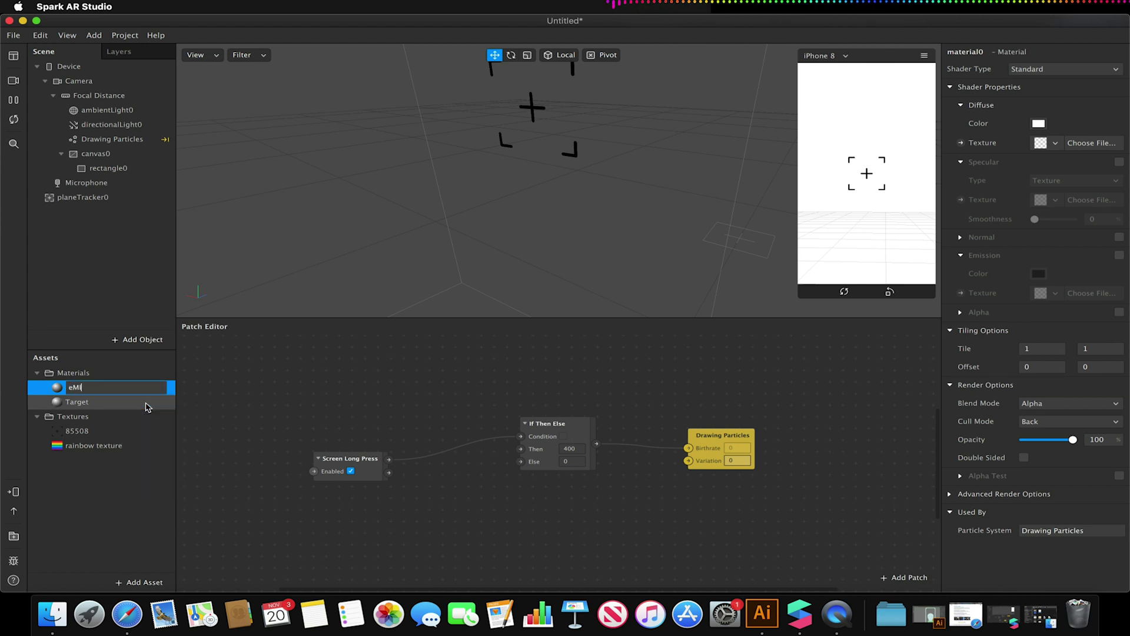
type("TTER")
key("Return")
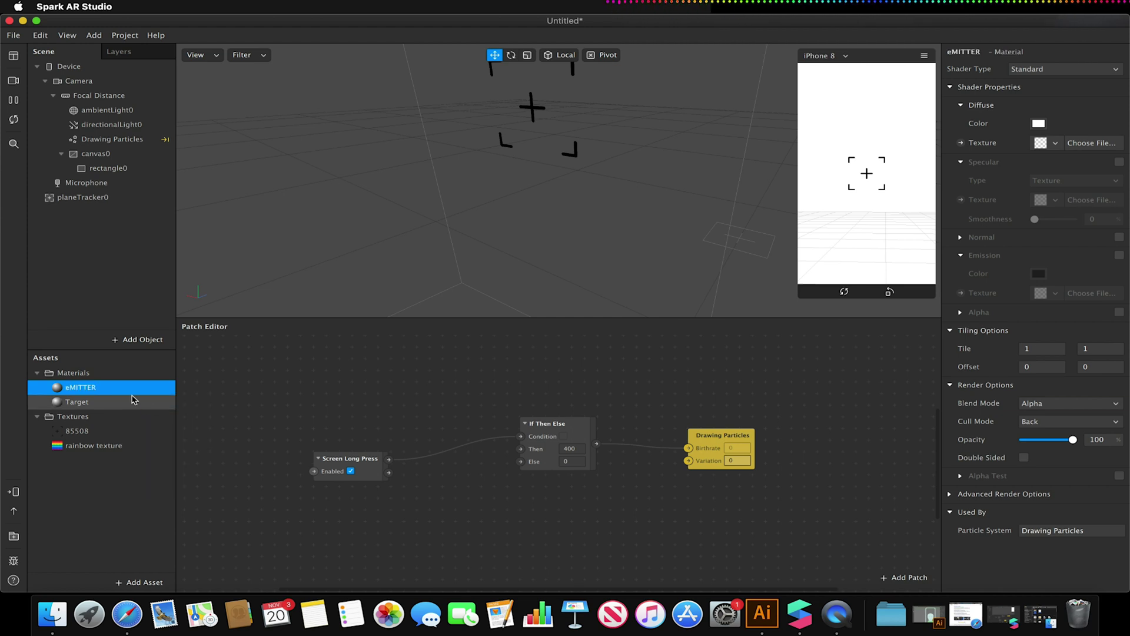
right_click(133, 391)
left_click(195, 410)
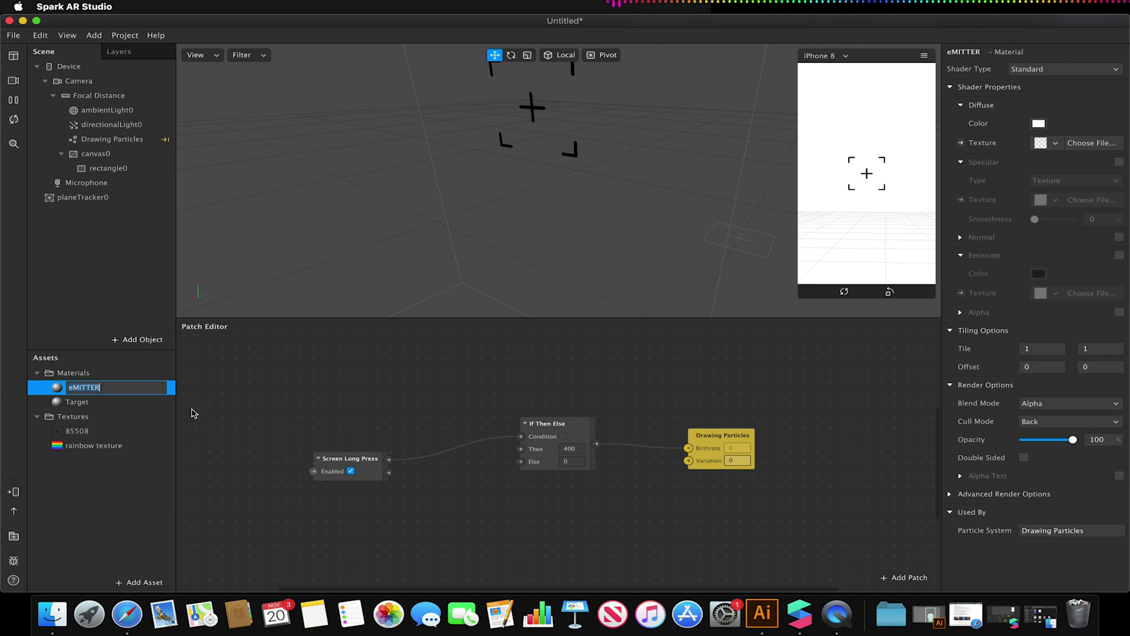
type("Emitter")
key("Return")
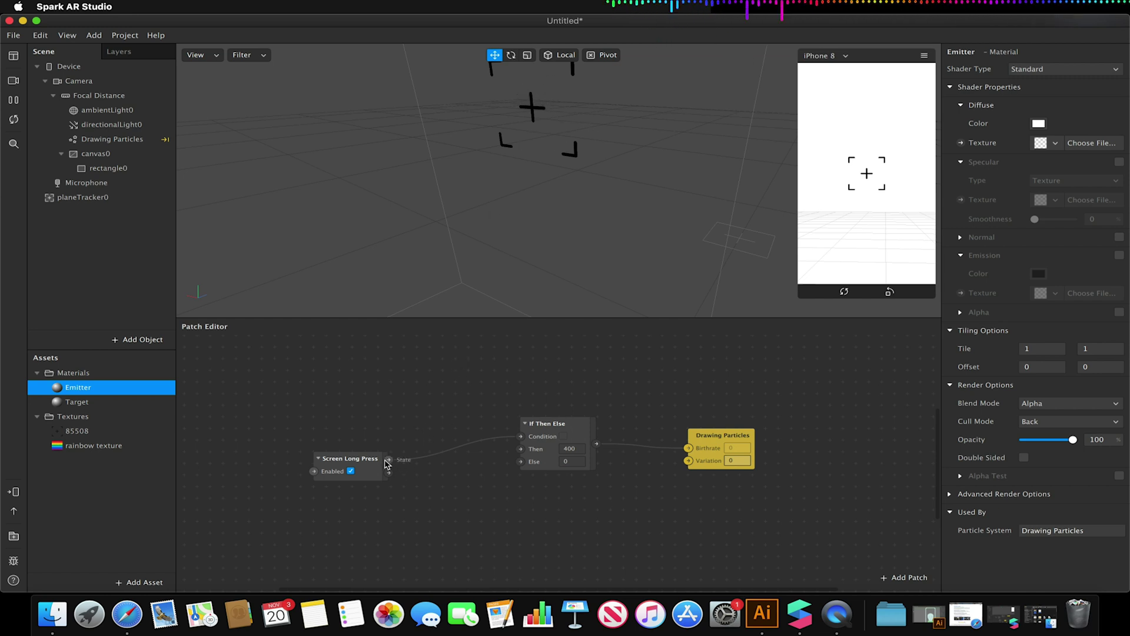
Step: Insert a Switch patch from the Screen Long Press output, place it beside Pulse, and wire Pulse into Turn Off
left_click_drag(388, 459, 482, 522)
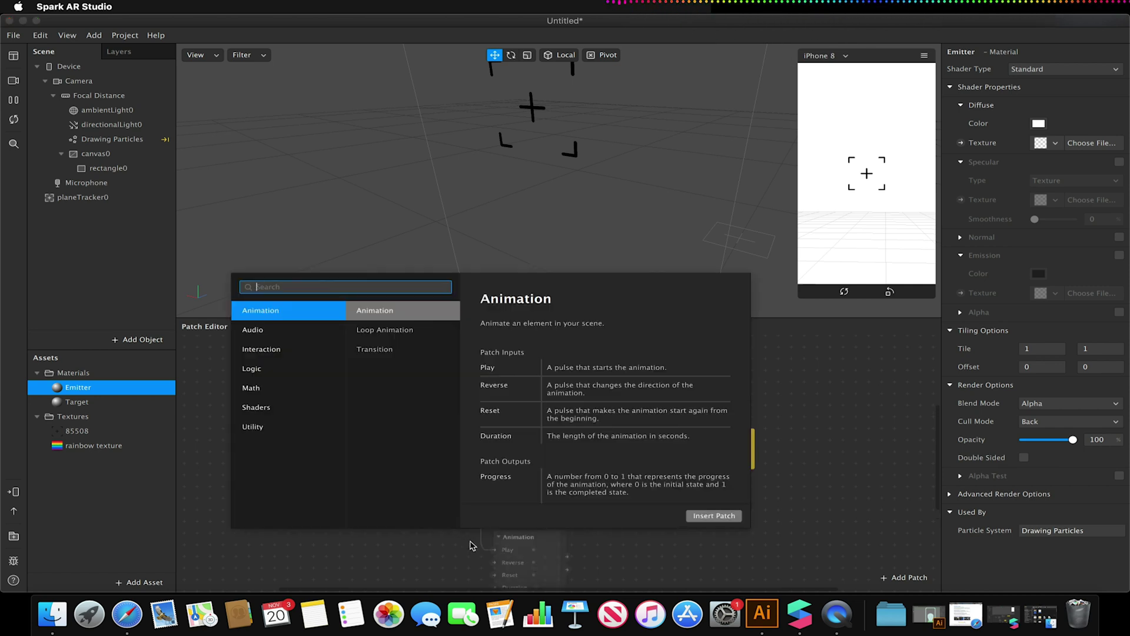
type("swit")
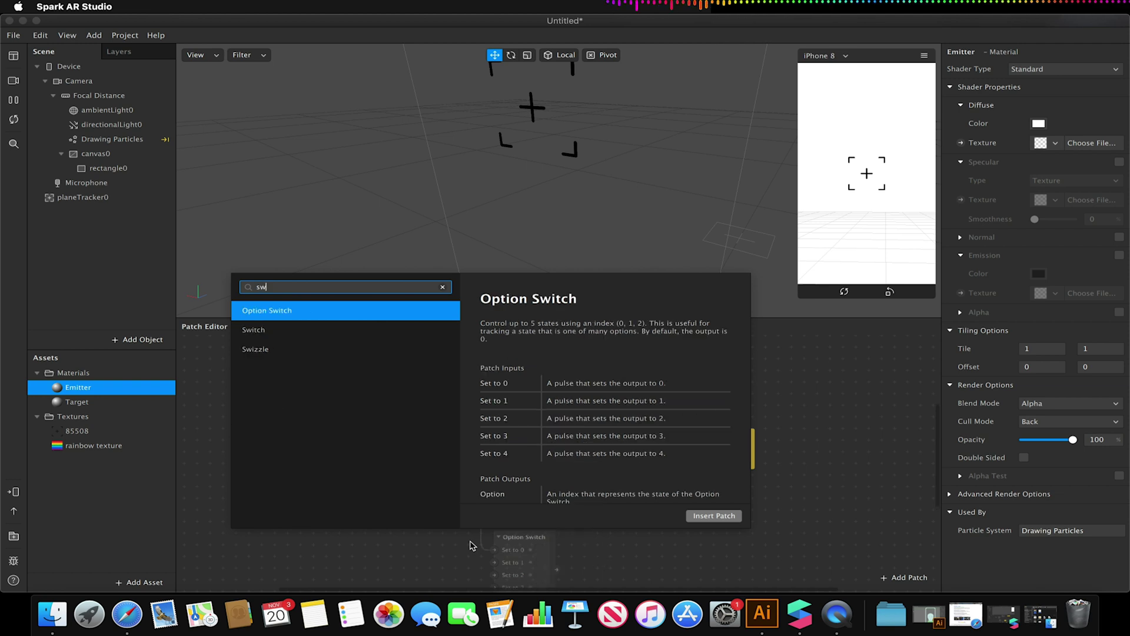
left_click(327, 330)
left_click(706, 516)
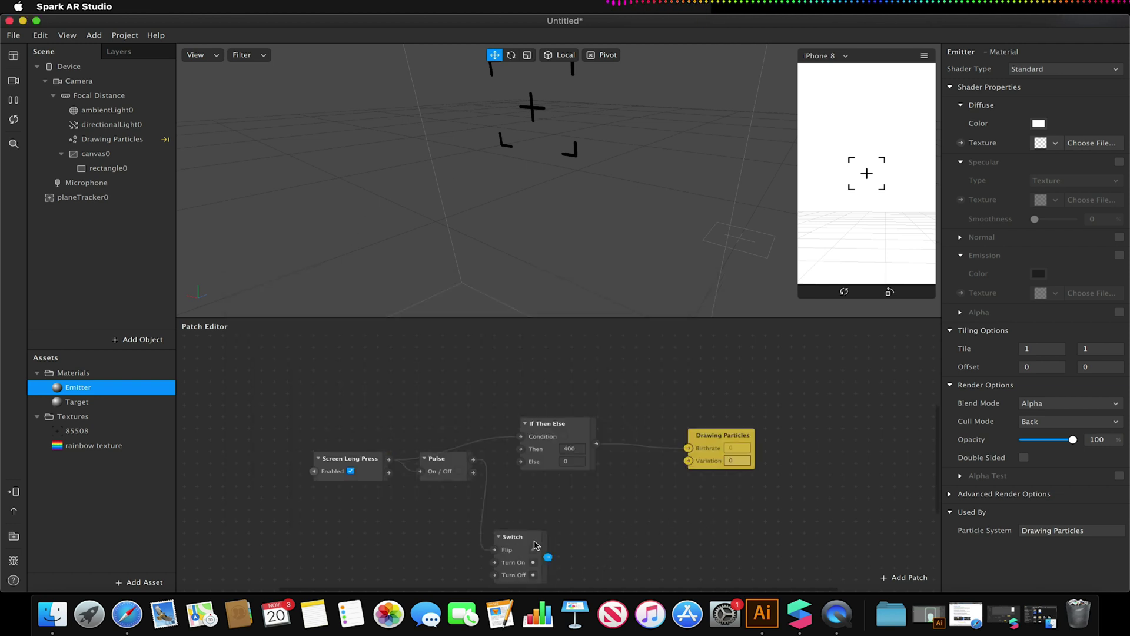
left_click_drag(540, 545, 641, 521)
left_click(447, 465)
left_click_drag(449, 465, 568, 531)
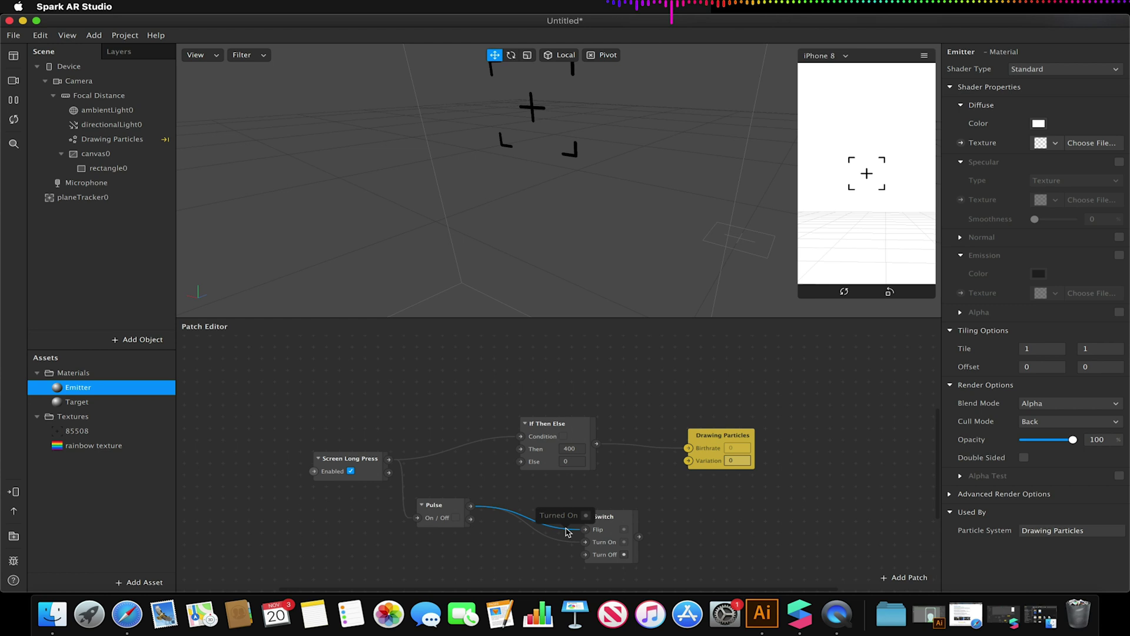
left_click_drag(470, 519, 550, 515)
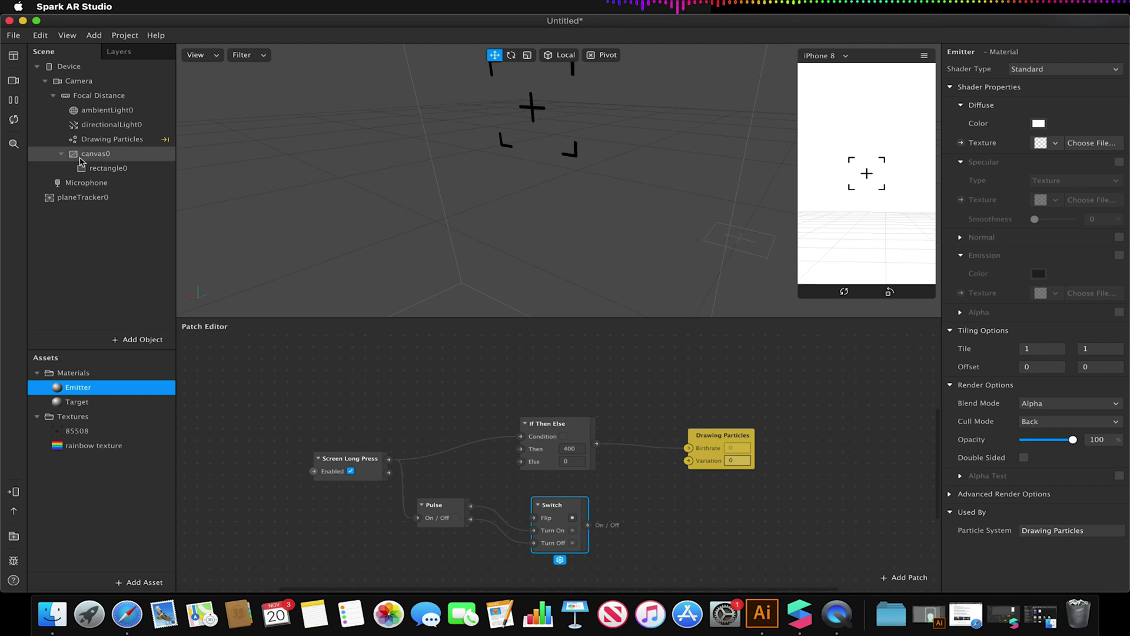
Step: Create a Visible patch for rectangle0, removing the direct Switch connection to it
left_click(131, 167)
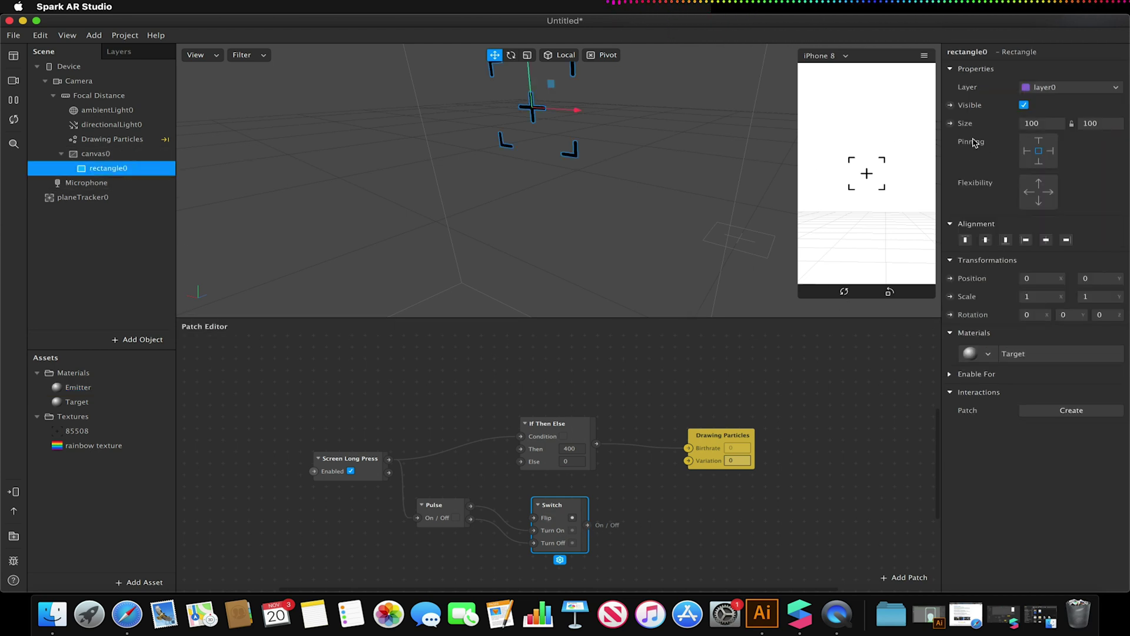
left_click(950, 105)
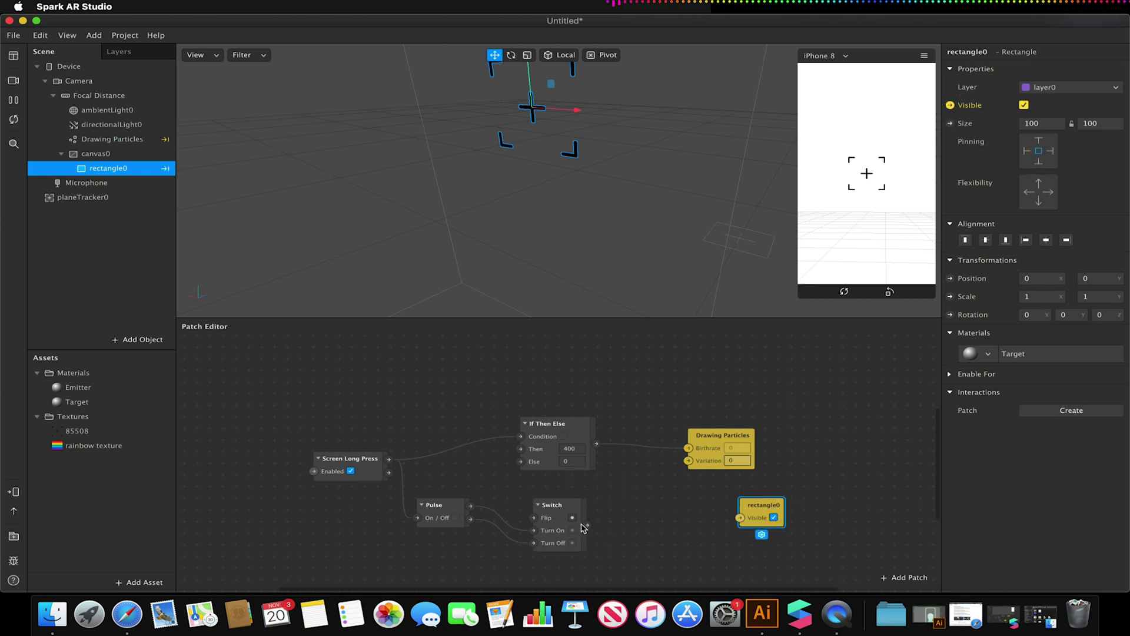
left_click_drag(587, 525, 740, 519)
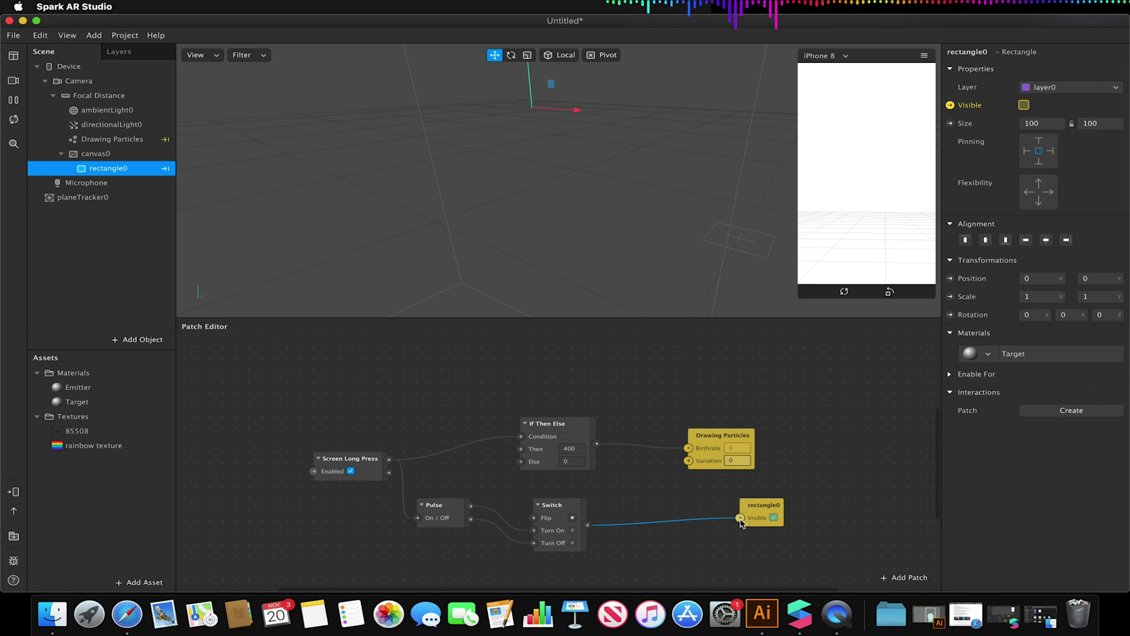
left_click(672, 520)
key("BackSpace")
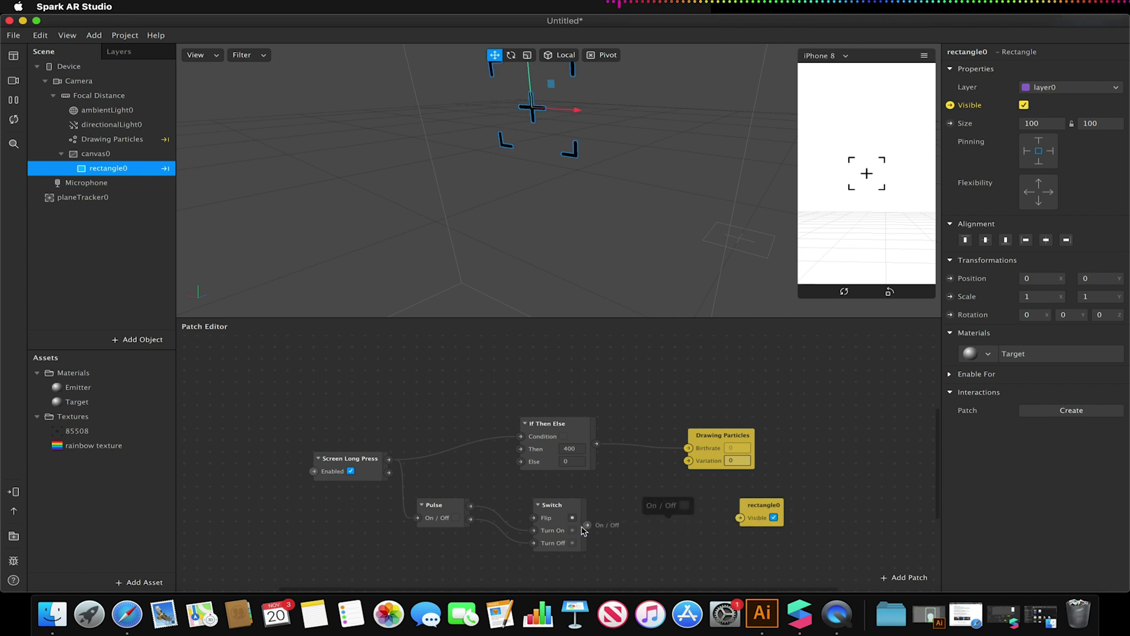
Step: Insert a Not patch after the Switch and wire its output into rectangle0 Visible
left_click_drag(586, 525, 630, 523)
type("n")
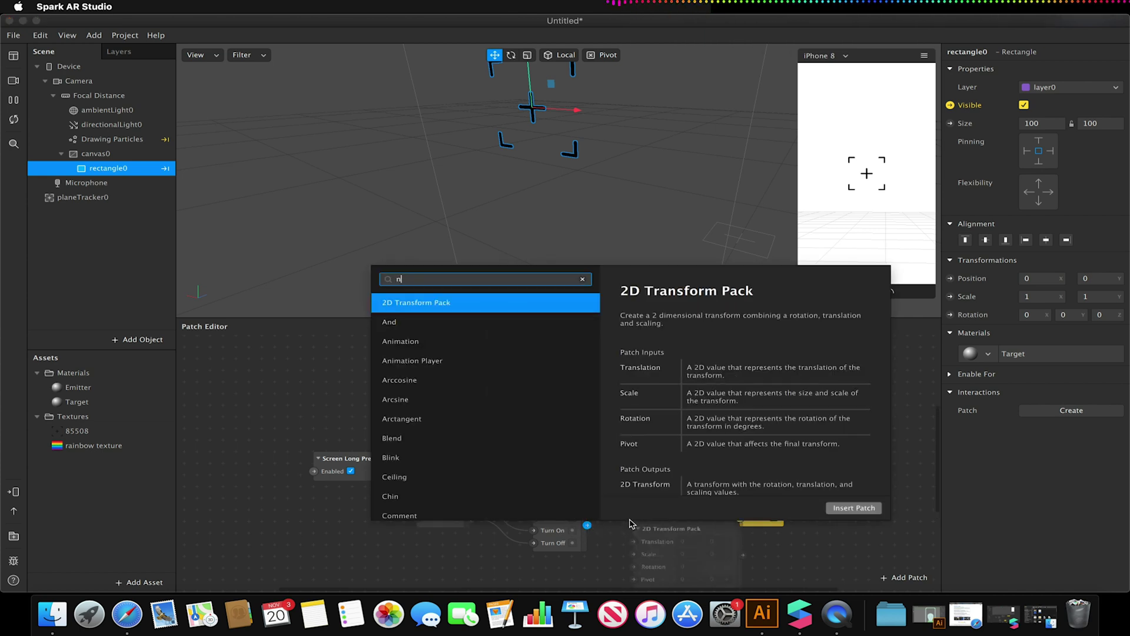
type("ot")
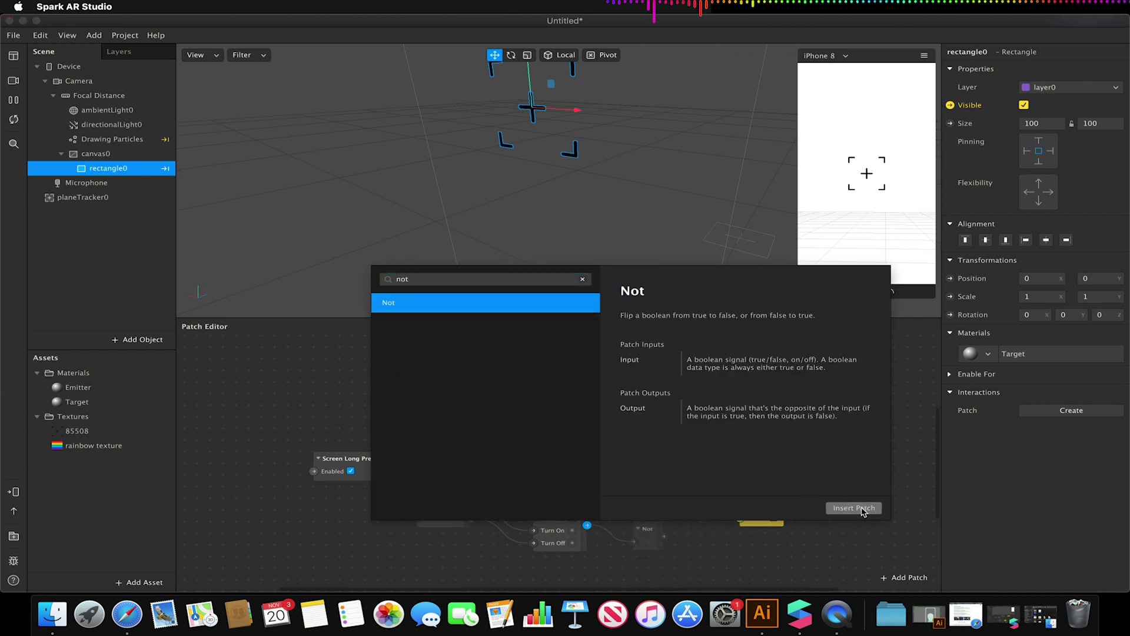
left_click(854, 507)
left_click_drag(663, 536, 739, 517)
Step: Enable Simulate Touch, test a long press, then pull a wire from Screen Long Press into empty canvas
left_click(924, 55)
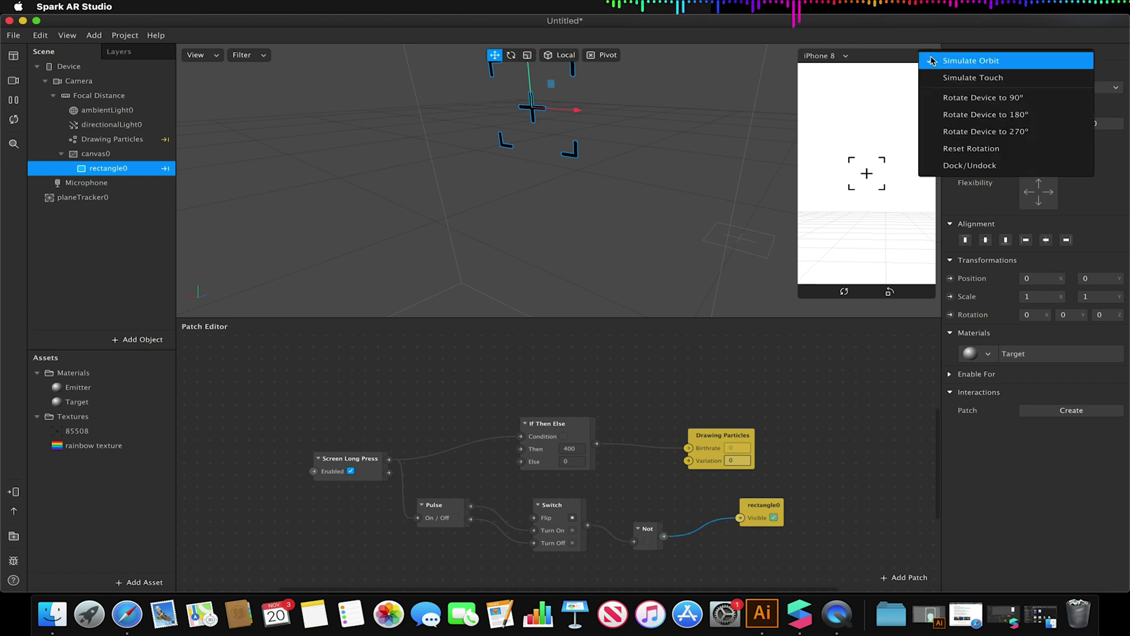
left_click(974, 76)
left_click(866, 173)
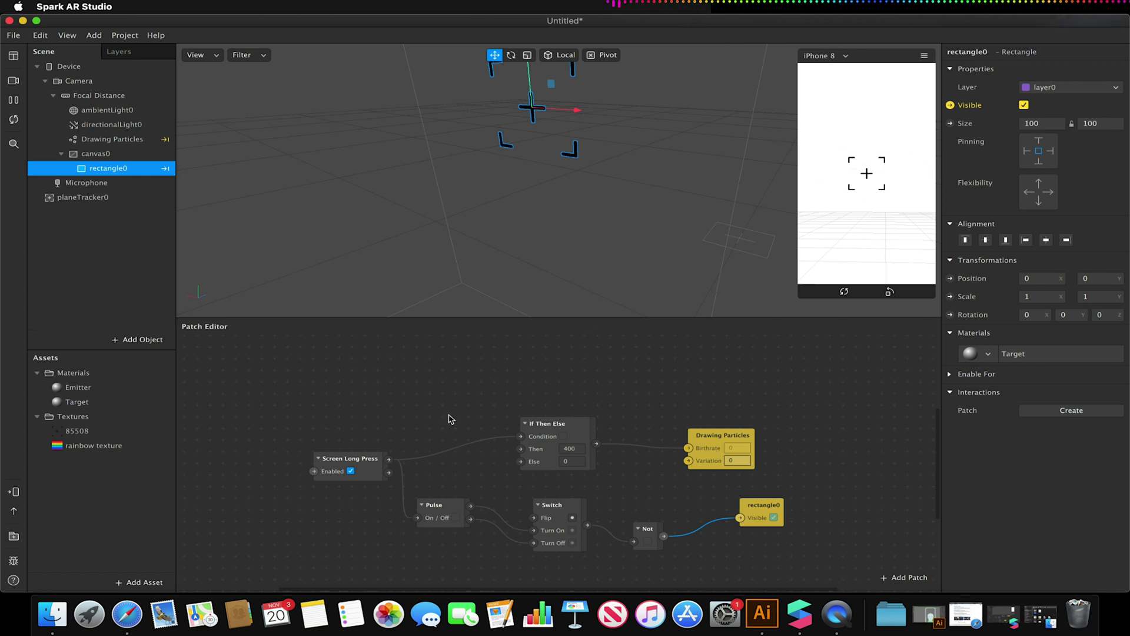
left_click_drag(389, 459, 504, 370)
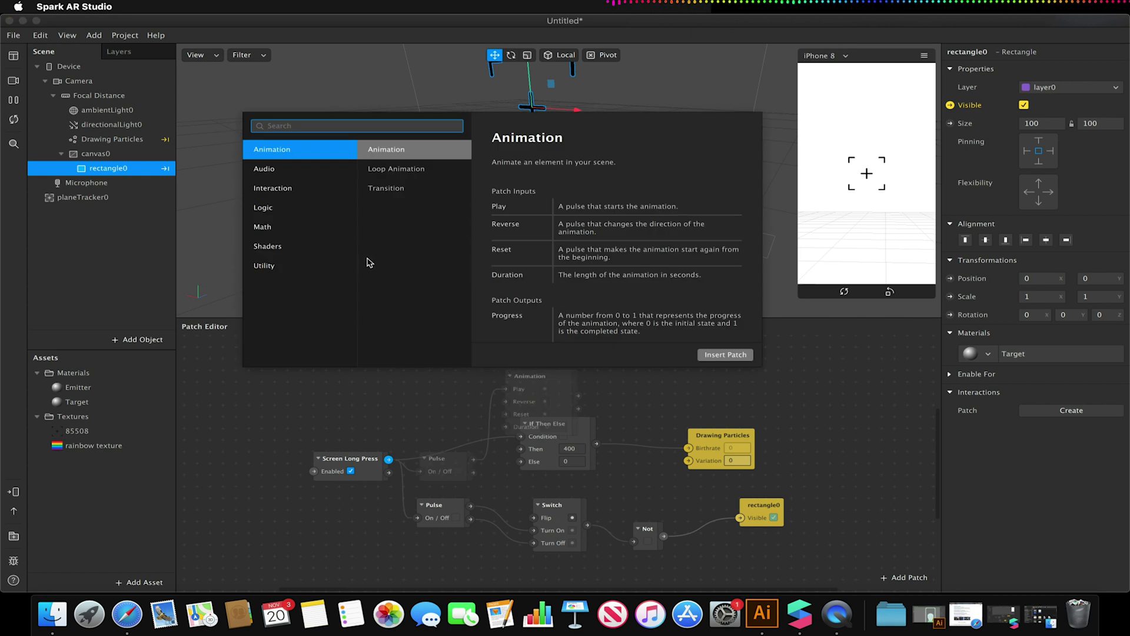
Step: Add an Animation patch beside the Pulse patch and wire the Pulse into its Reverse input
type("a")
key("BackSpace")
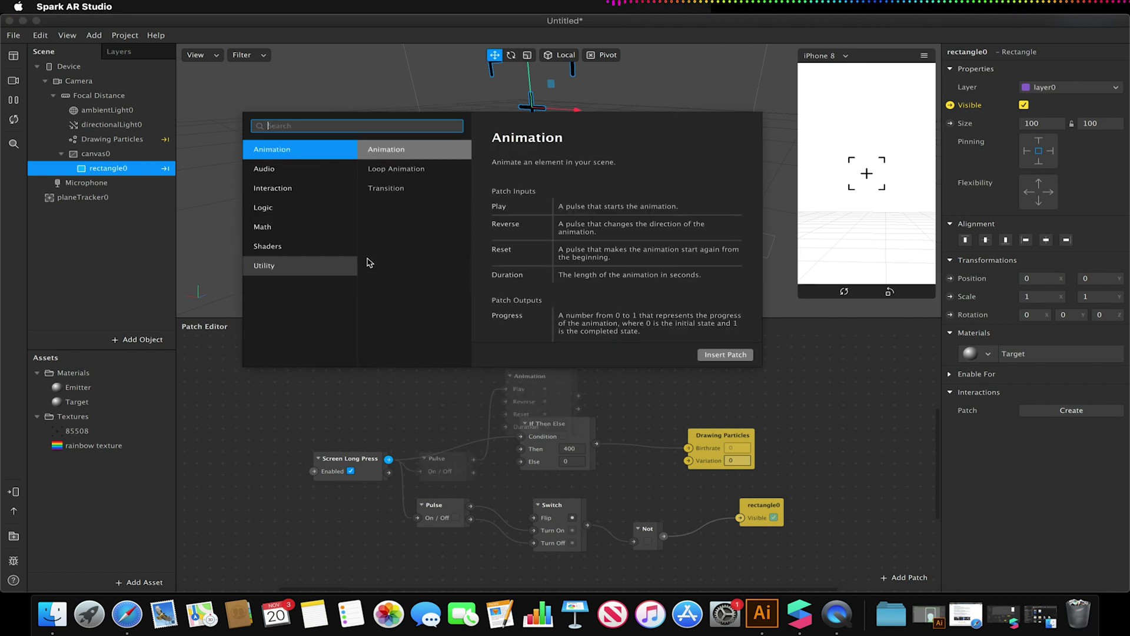
type("ani")
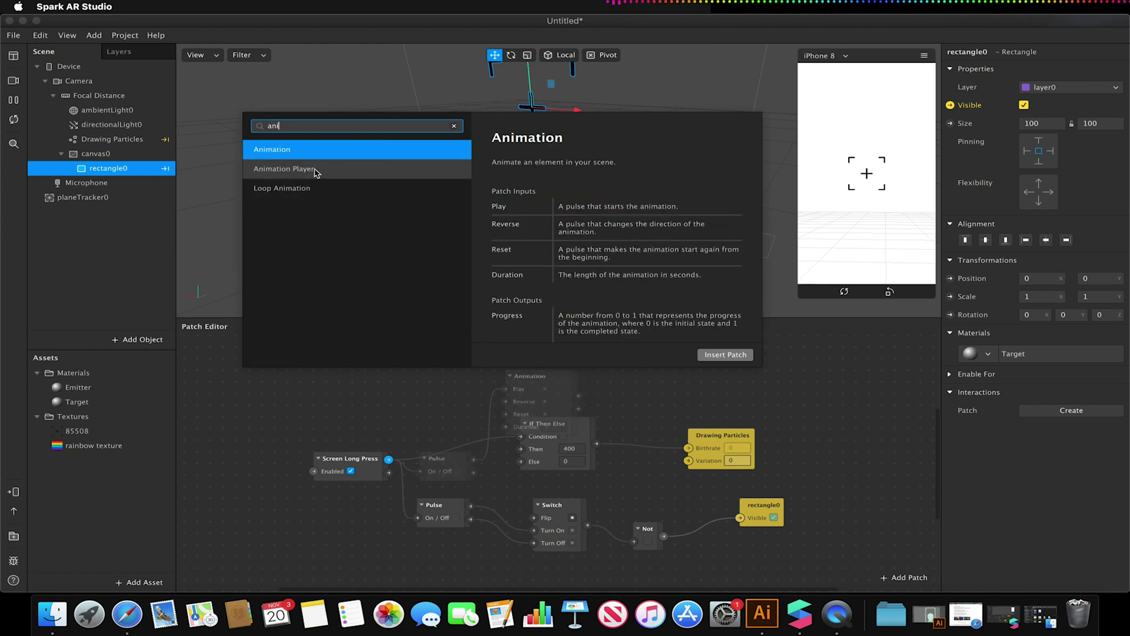
left_click(725, 354)
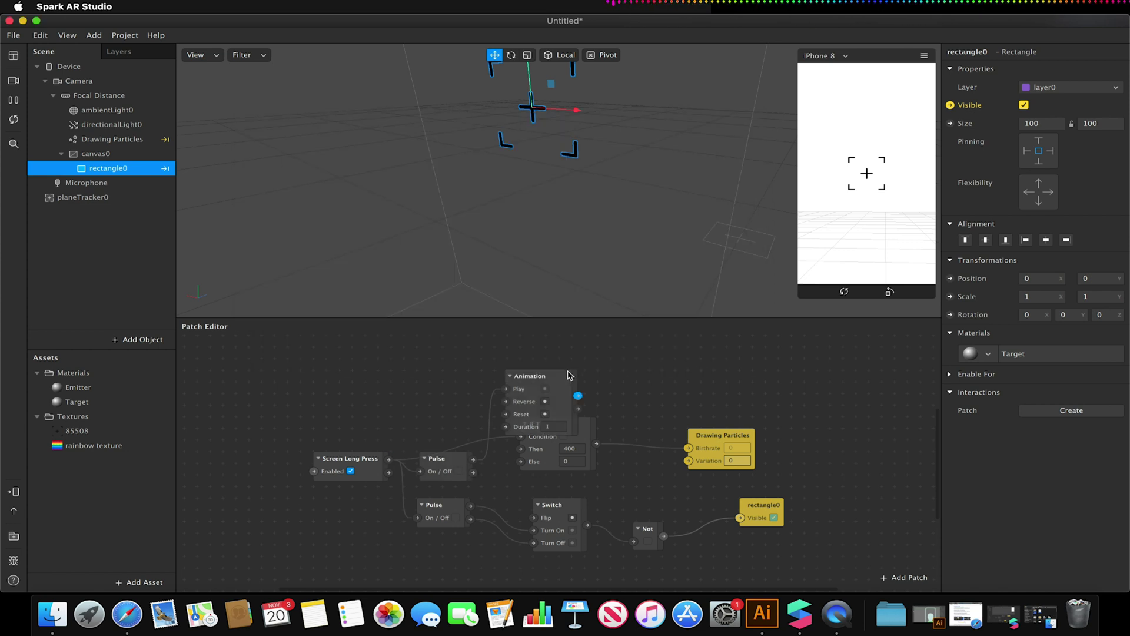
left_click_drag(556, 383, 584, 350)
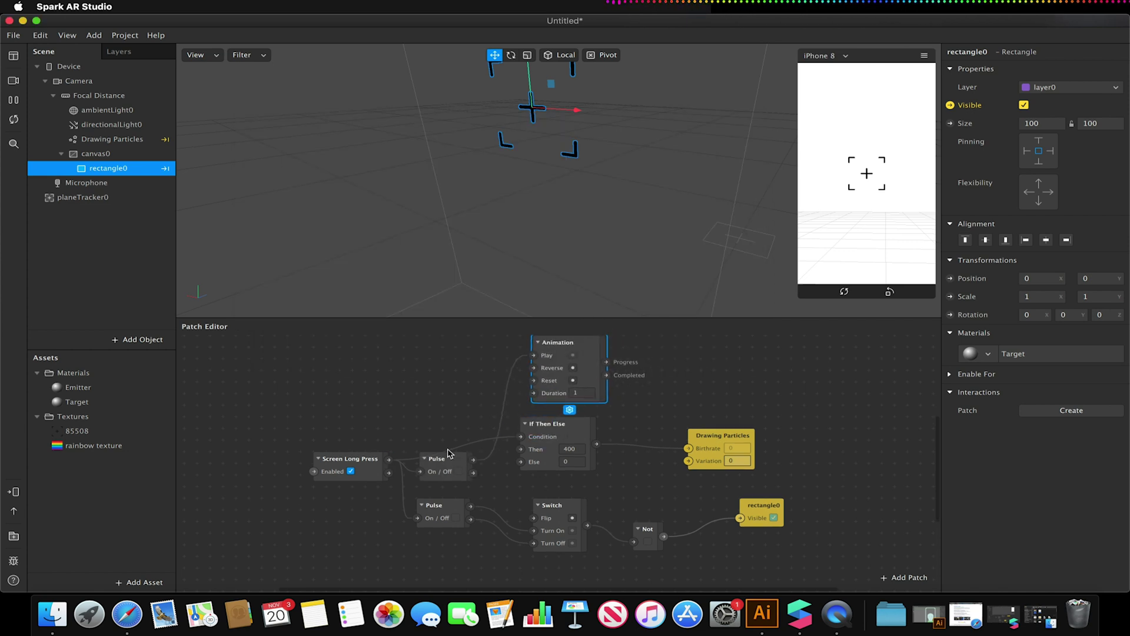
left_click_drag(443, 457, 475, 358)
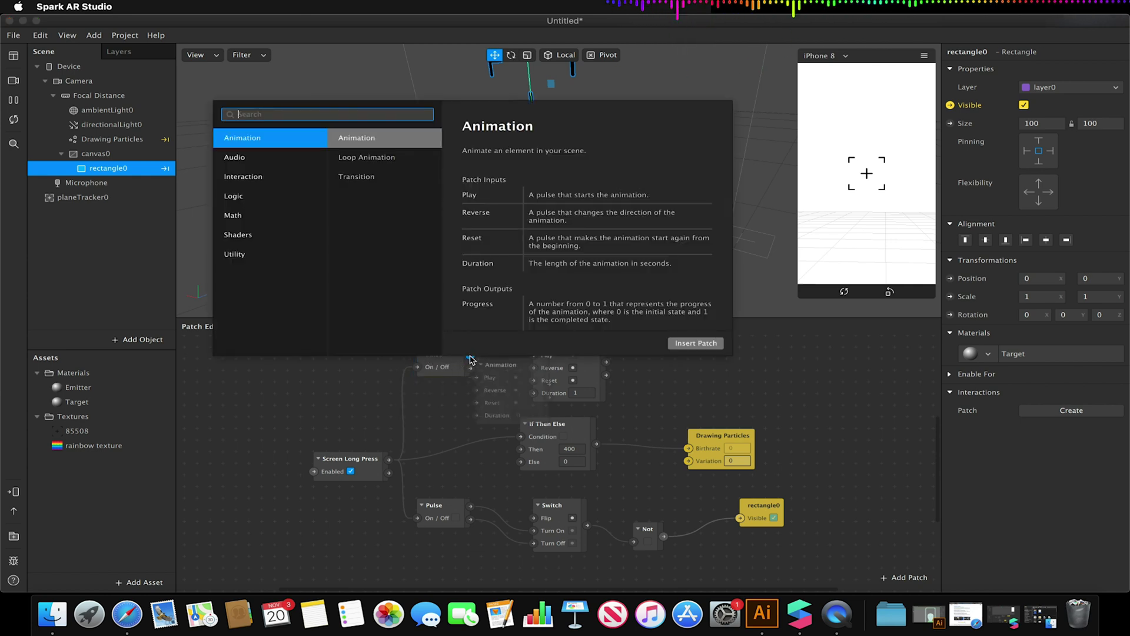
left_click(448, 444)
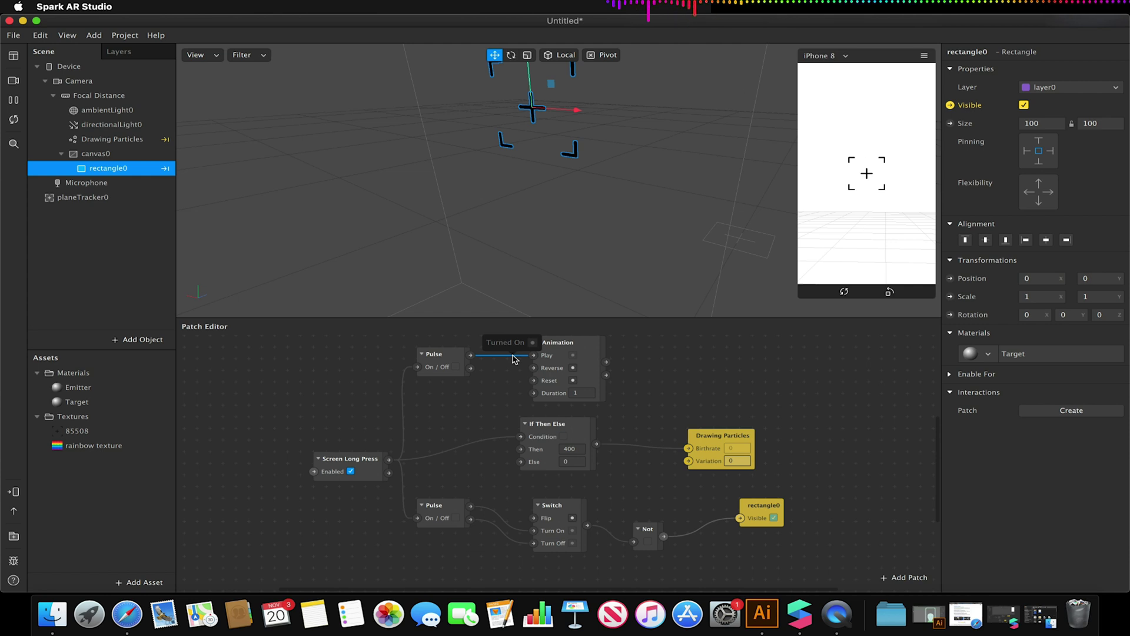
left_click_drag(470, 354, 533, 355)
left_click(450, 361)
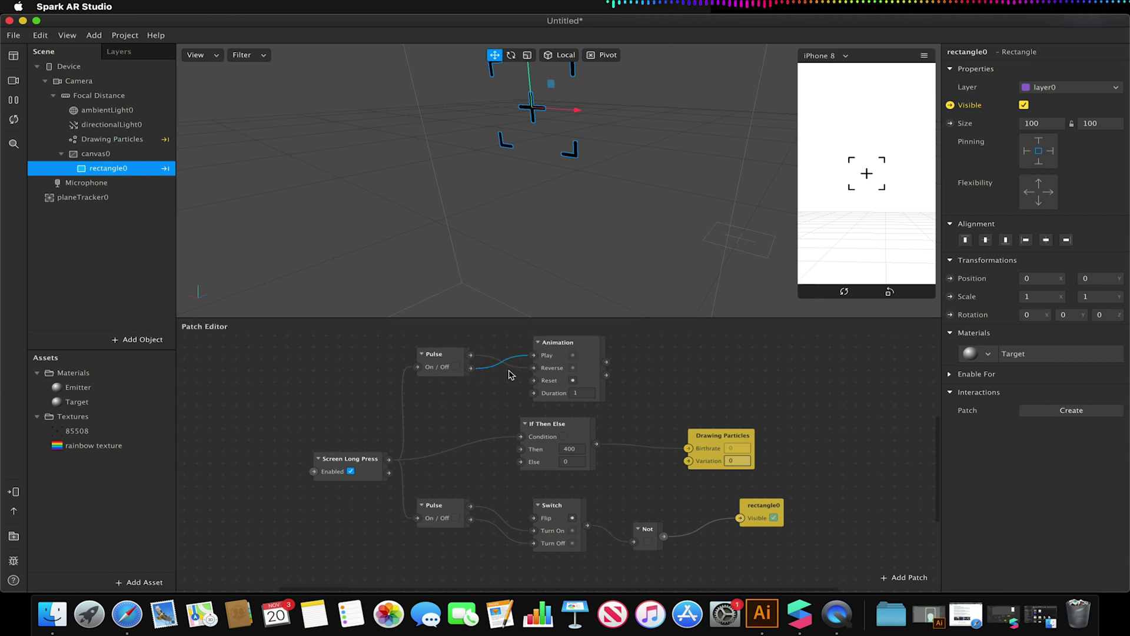
Step: Add a Transition patch from Animation's Progress output and set its type to Vector 2
left_click_drag(606, 363, 676, 370)
type("transiti")
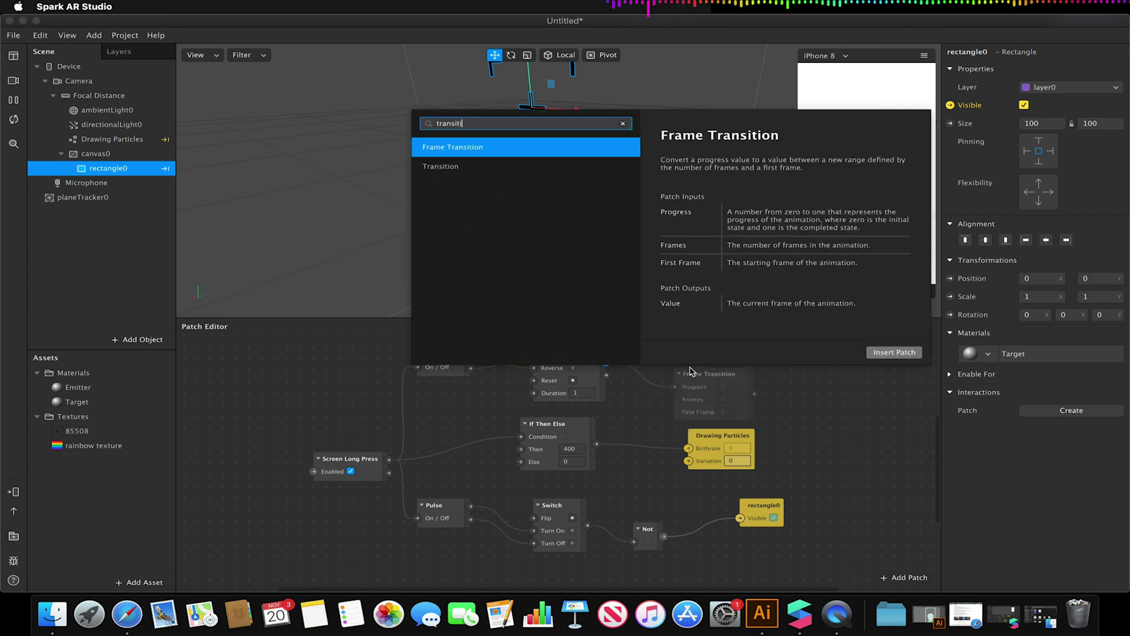
left_click(493, 169)
left_click(893, 352)
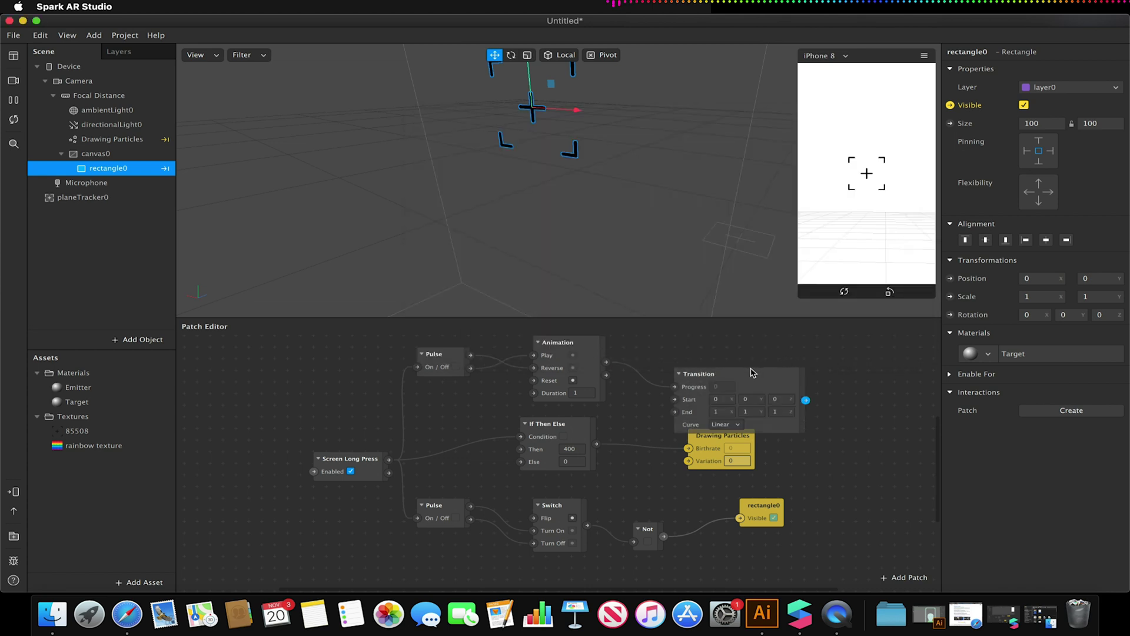
left_click_drag(739, 370, 714, 339)
left_click(714, 410)
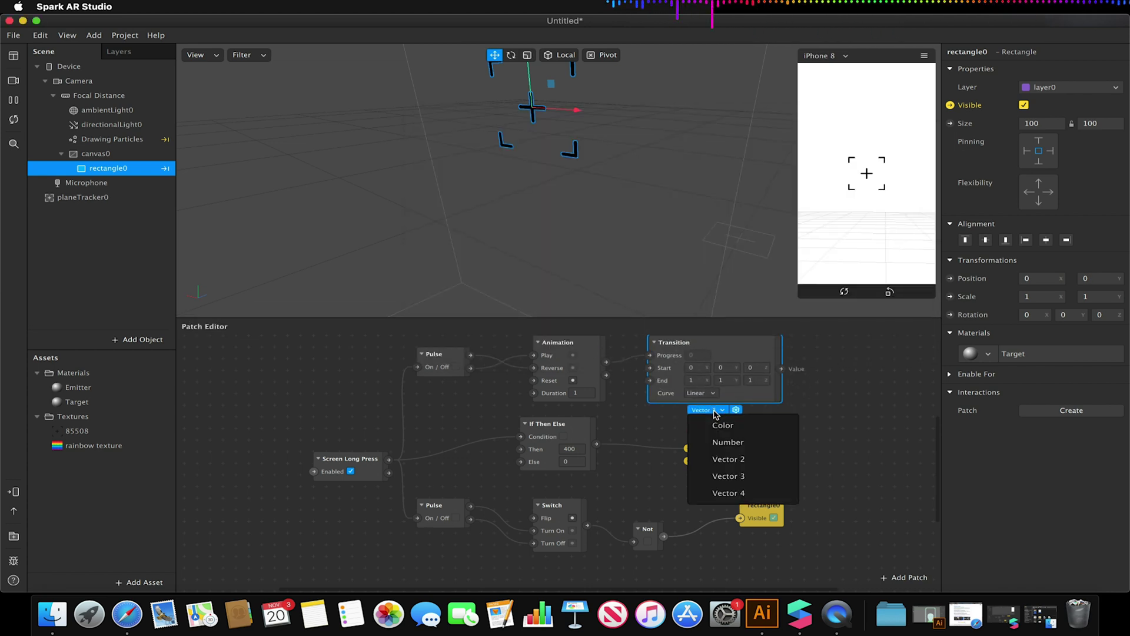
left_click(747, 458)
scroll(792, 382, "up", 3)
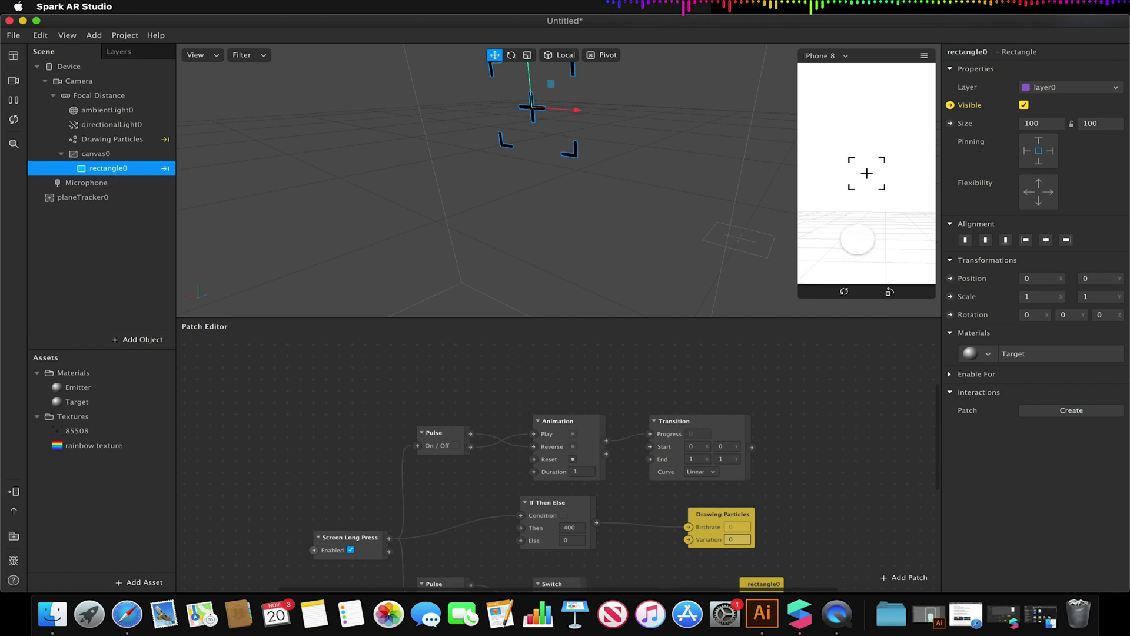
Step: Connect the Transition output to rectangle0's 2D Scale and test it with a long press in the Simulator
left_click(950, 296)
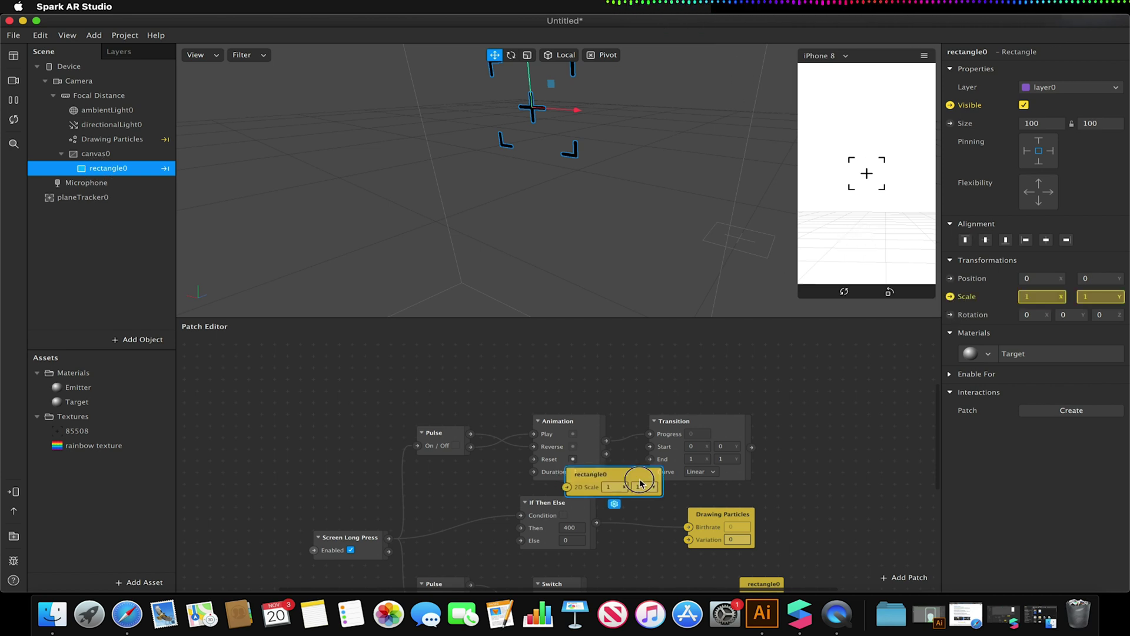
left_click_drag(609, 471, 856, 436)
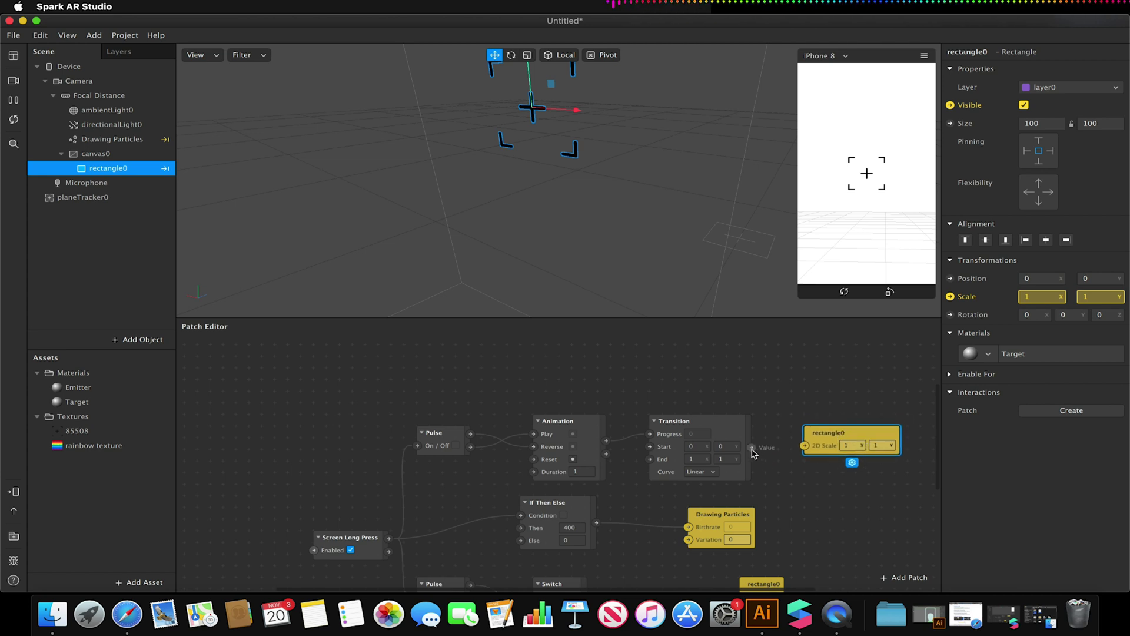
left_click_drag(751, 448, 804, 447)
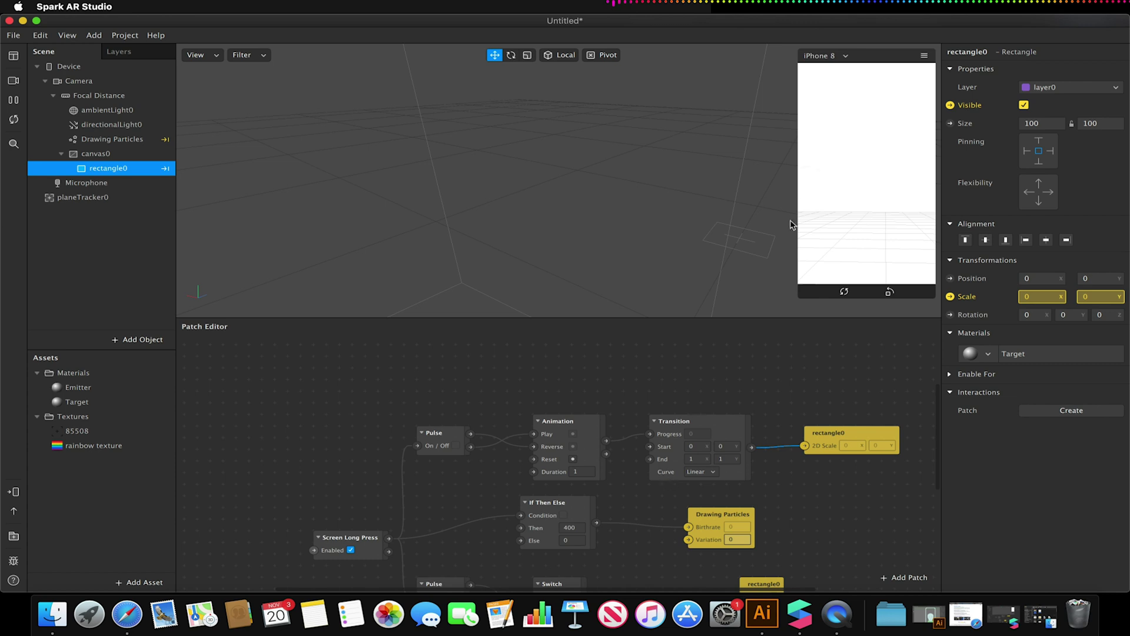
left_click(858, 215)
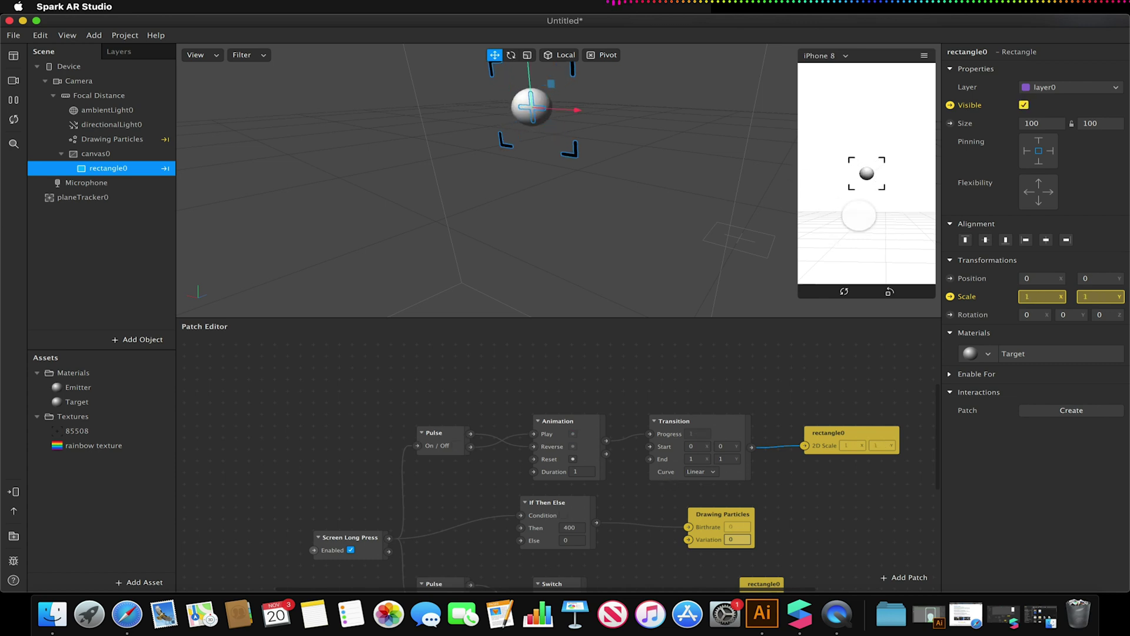
left_click(858, 215)
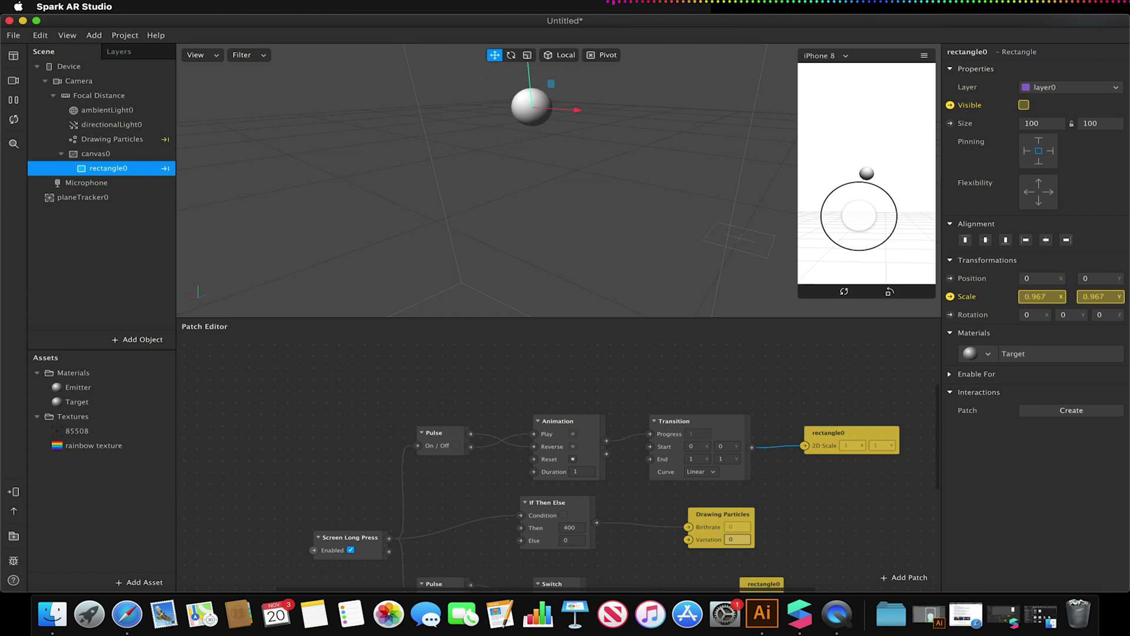
left_click(859, 215)
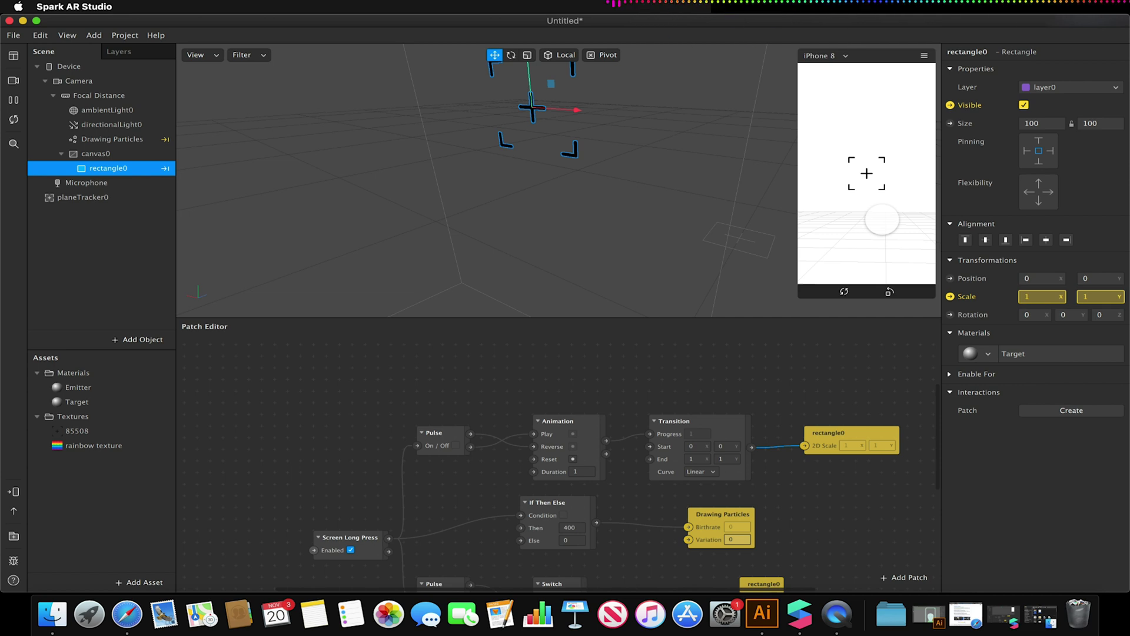
Step: Set the Transition curve to Bounce In-Out
left_click(705, 474)
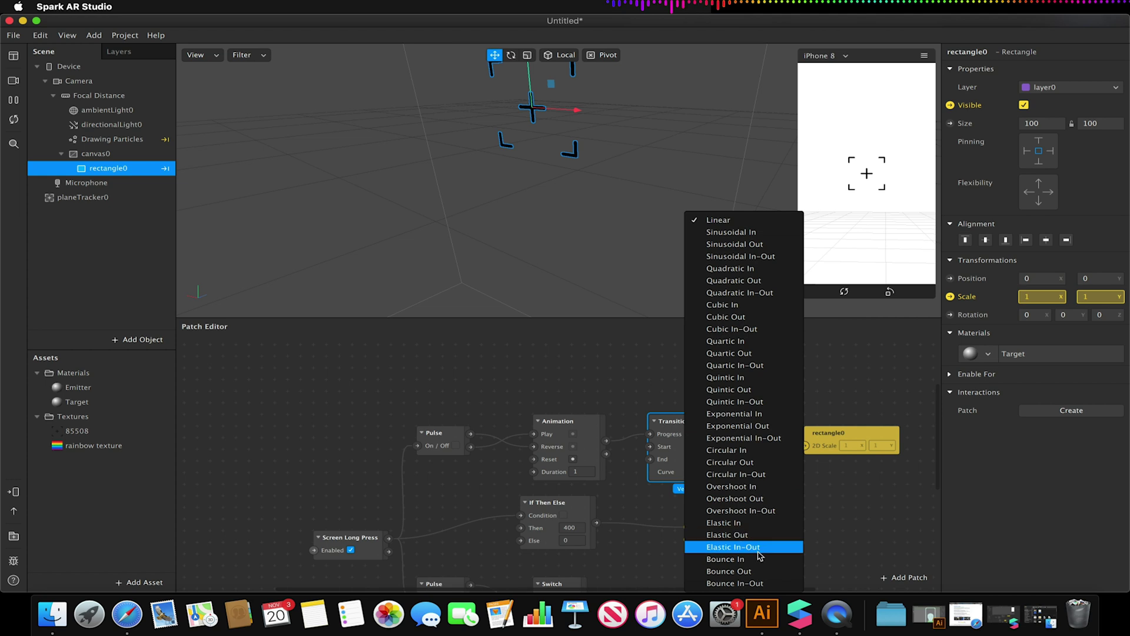
left_click(768, 583)
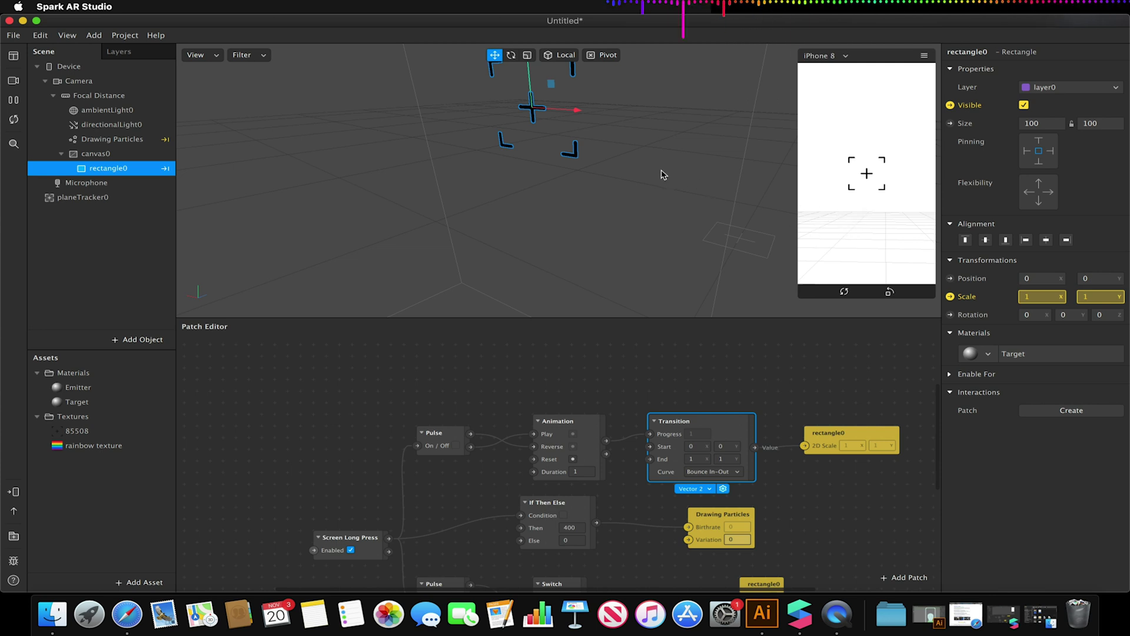
left_click(787, 374)
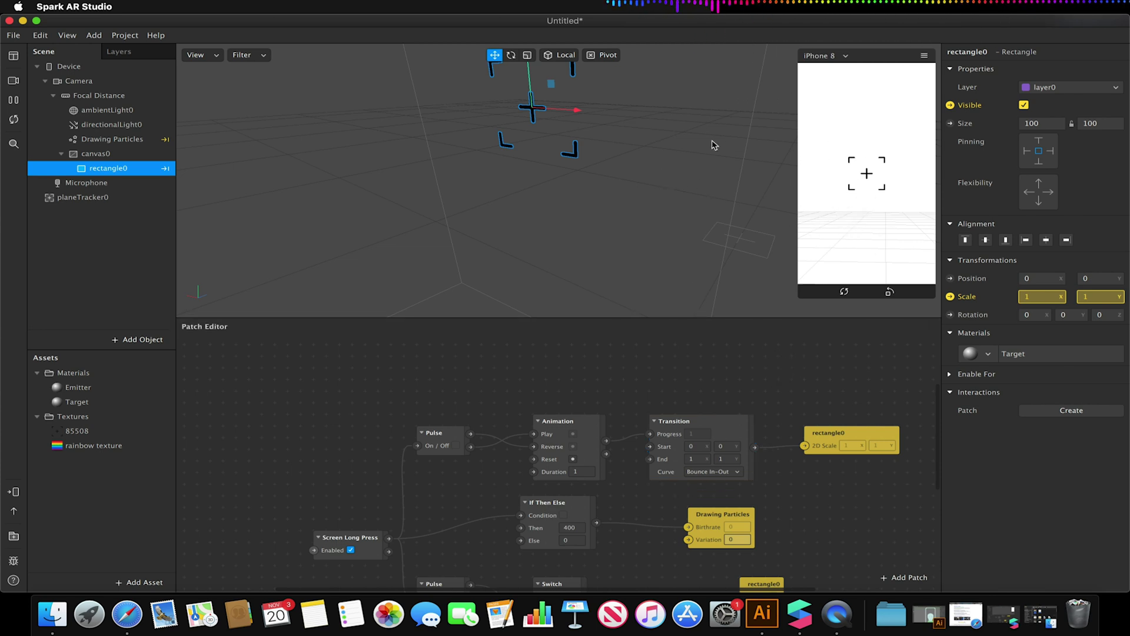
Step: Assign the rainbow texture as the Emitter material's diffuse texture
left_click(80, 142)
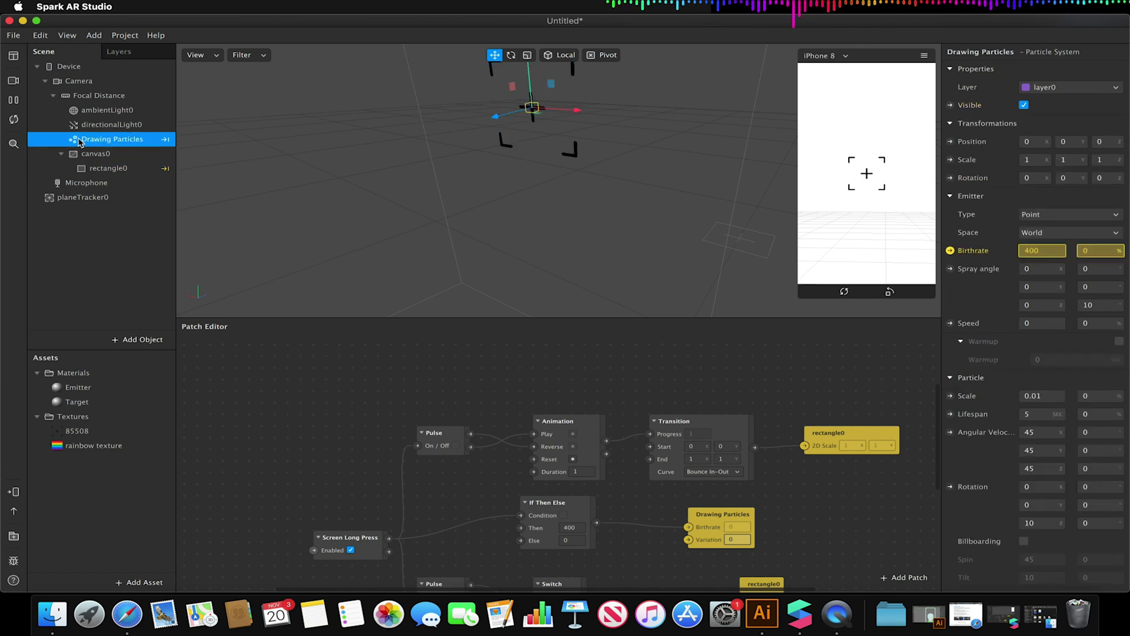
scroll(1014, 409, "down", 5)
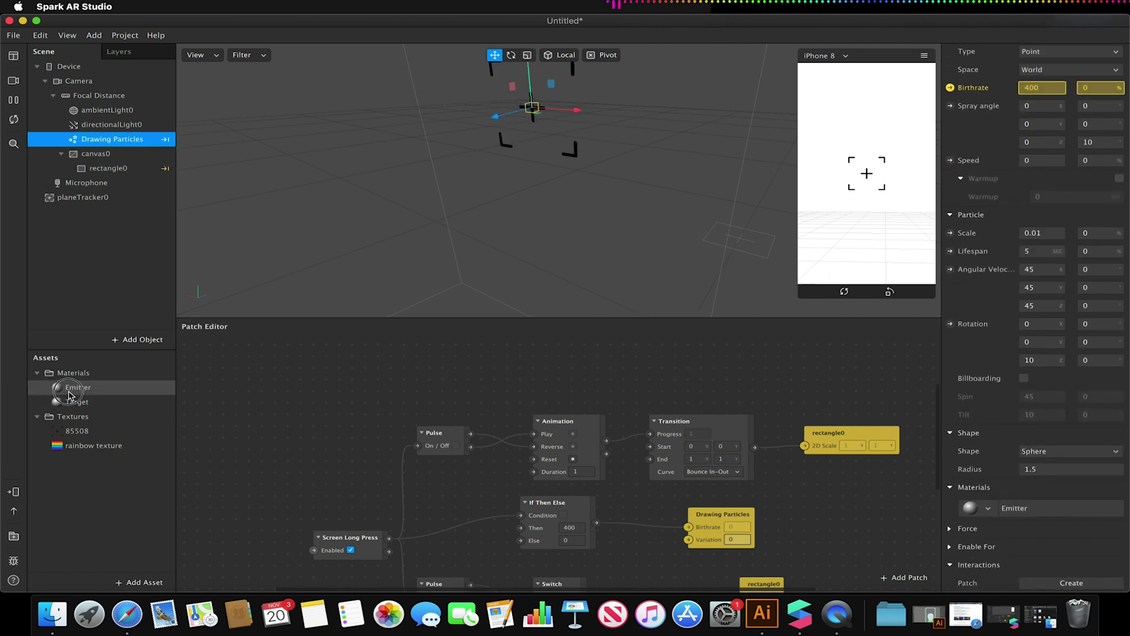
left_click(73, 388)
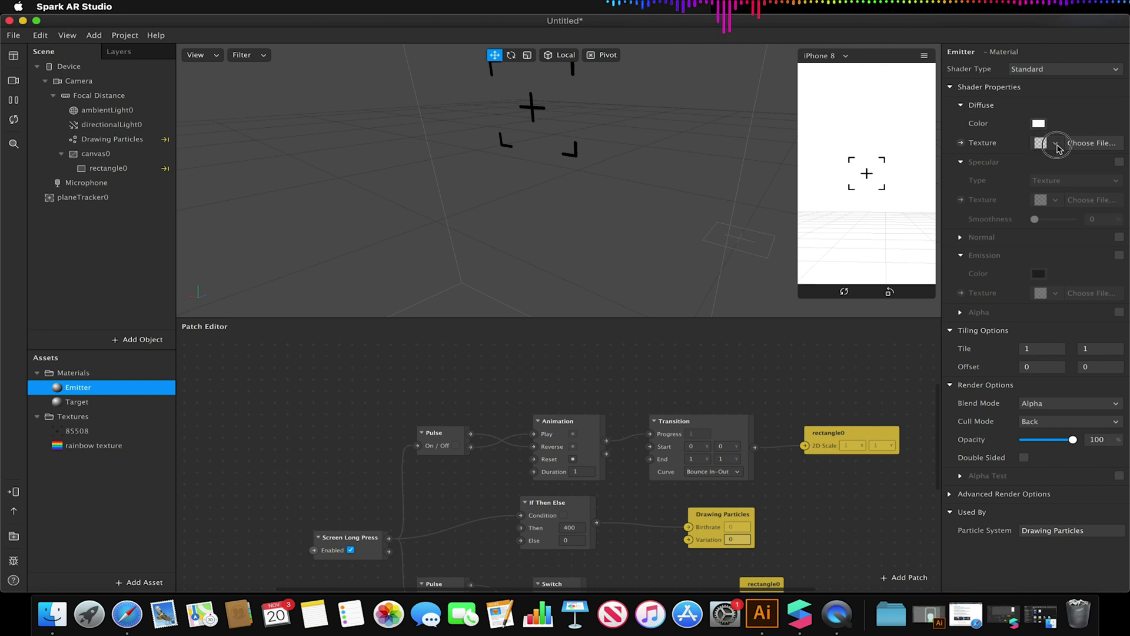
left_click(1037, 144)
left_click(1030, 180)
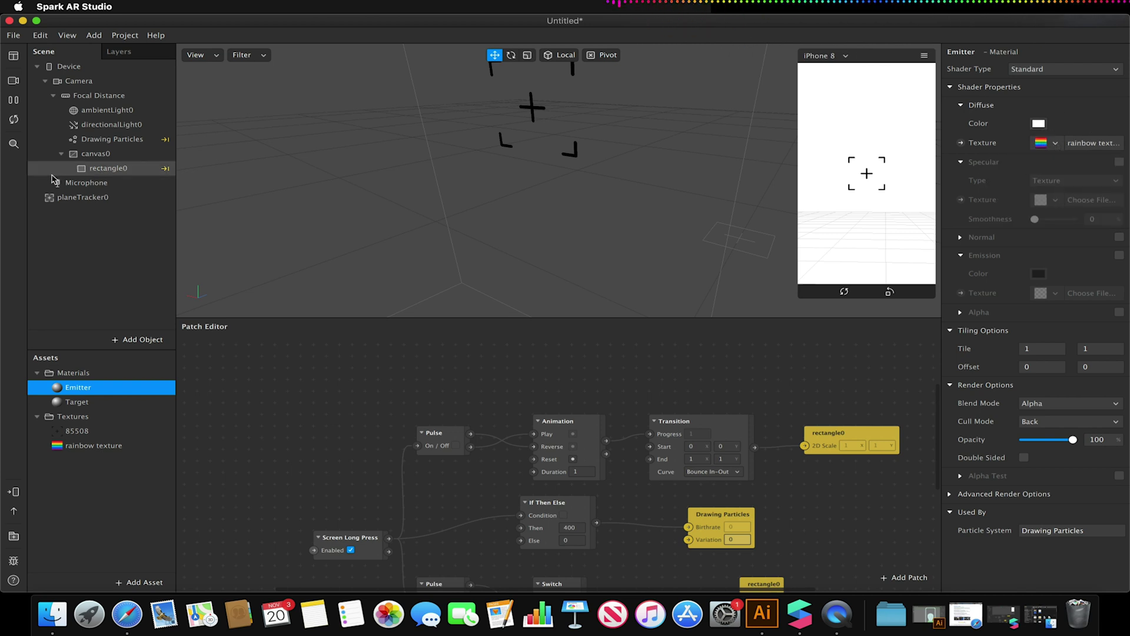
Step: Keep Drawing Particles' emitter shape as Sphere and set its Z rotation to 0
left_click(112, 141)
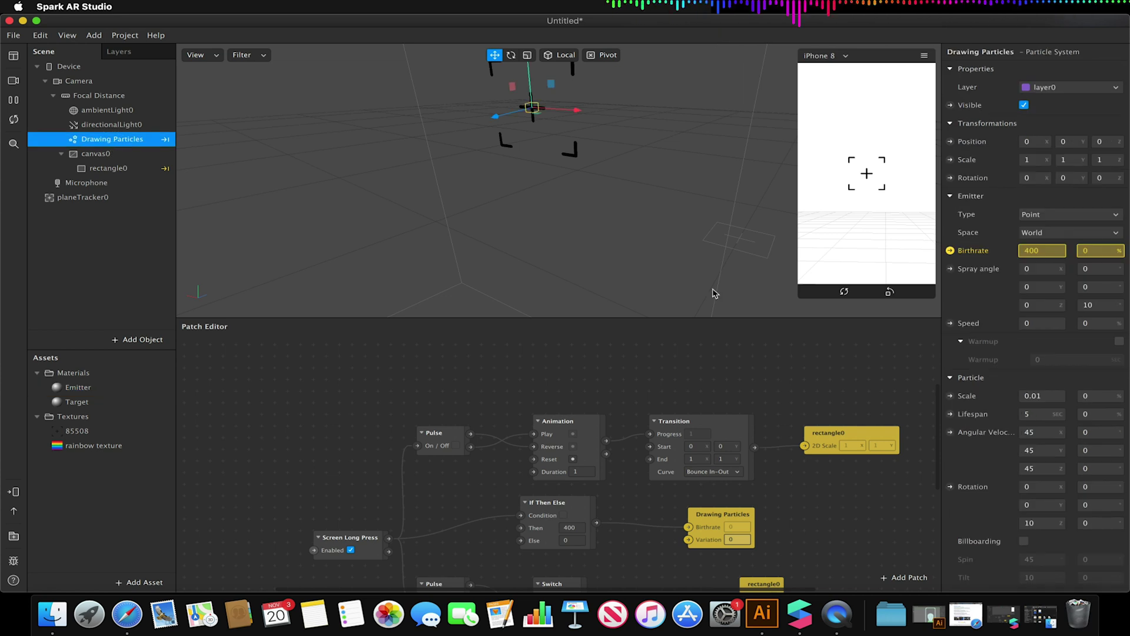
scroll(1101, 401, "down", 3)
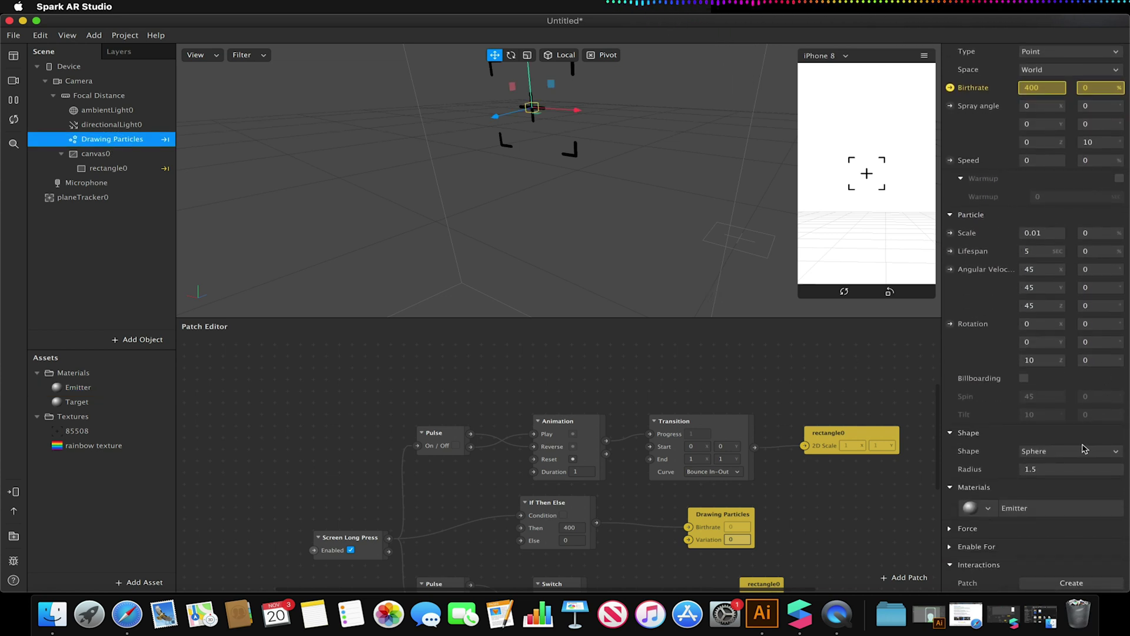
left_click(1074, 451)
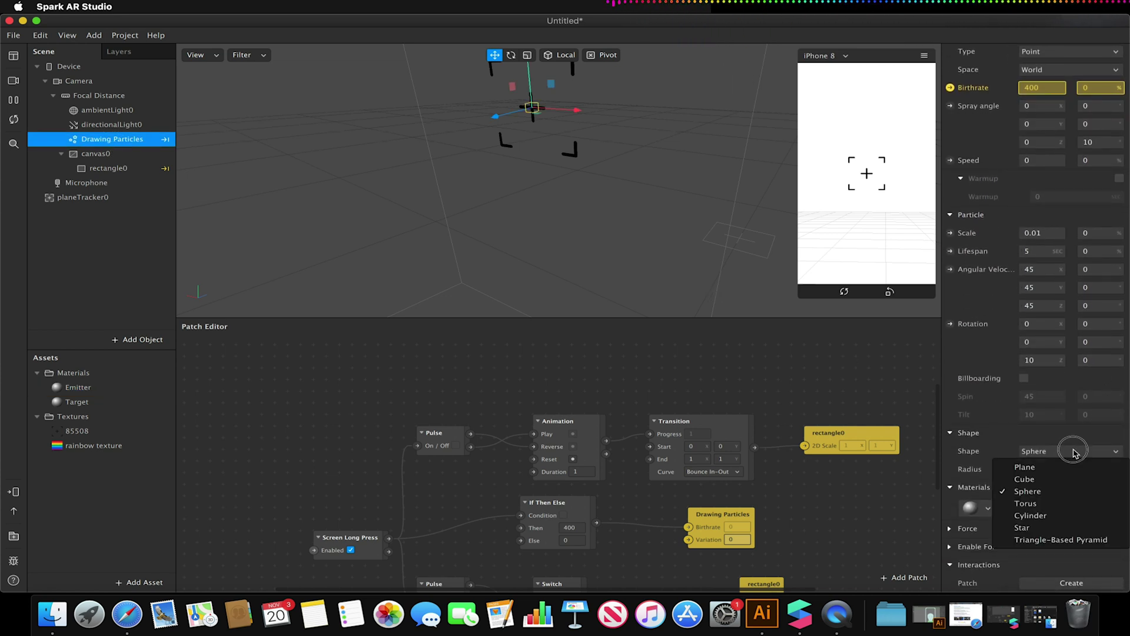
left_click(963, 353)
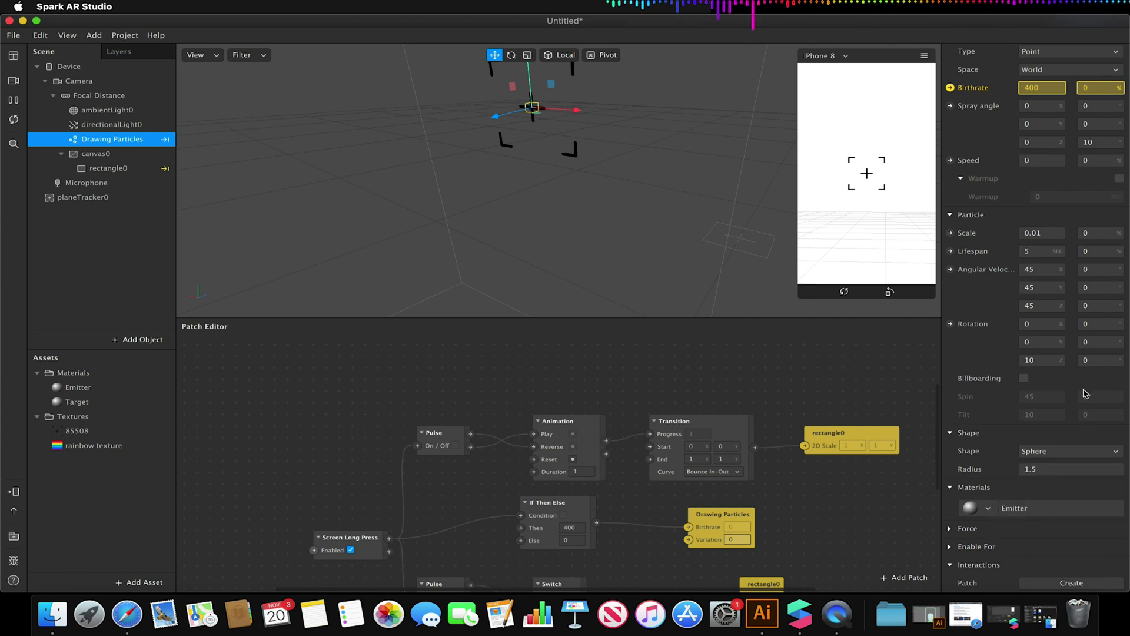
left_click(1042, 360)
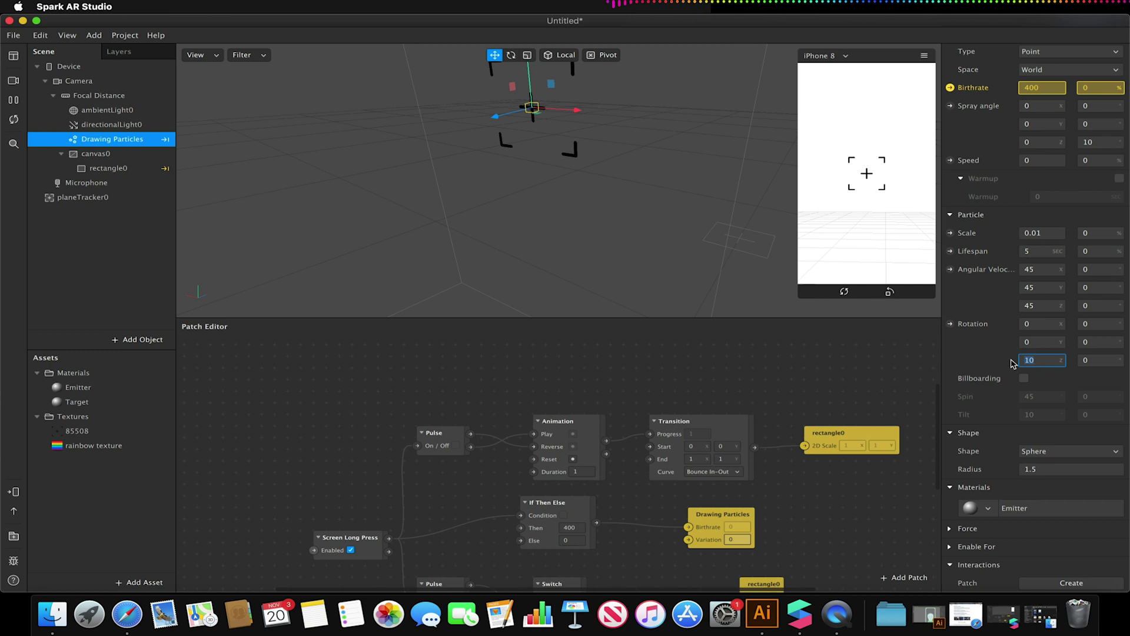
type("0")
key("Return")
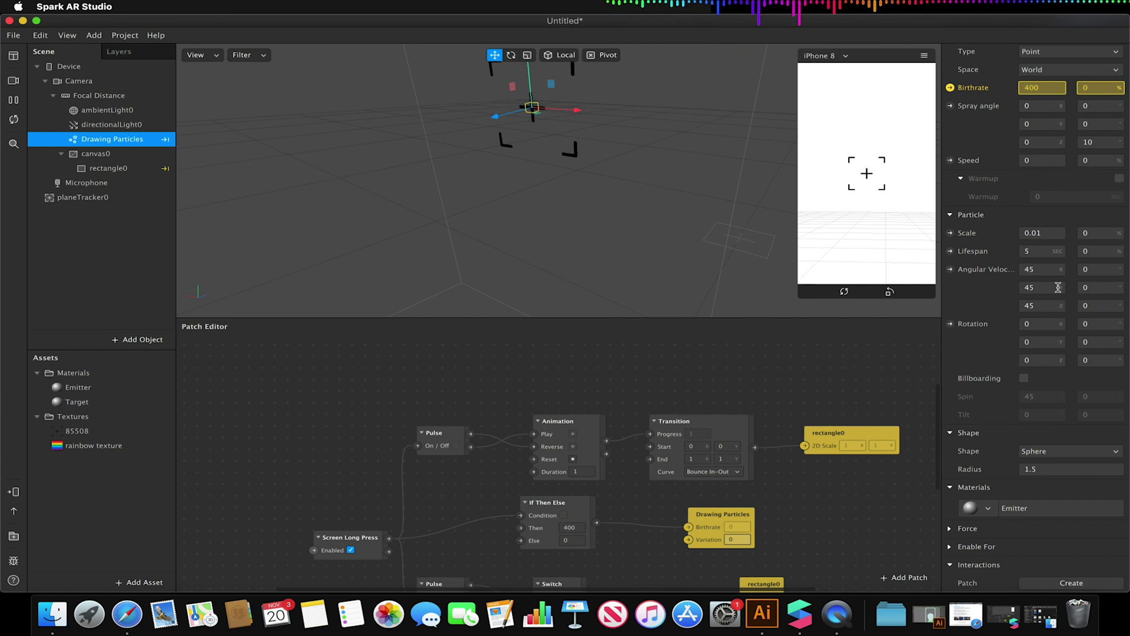
Step: Review the Drawing Particles' Lifespan and Force settings in the Inspector
left_click(1022, 253)
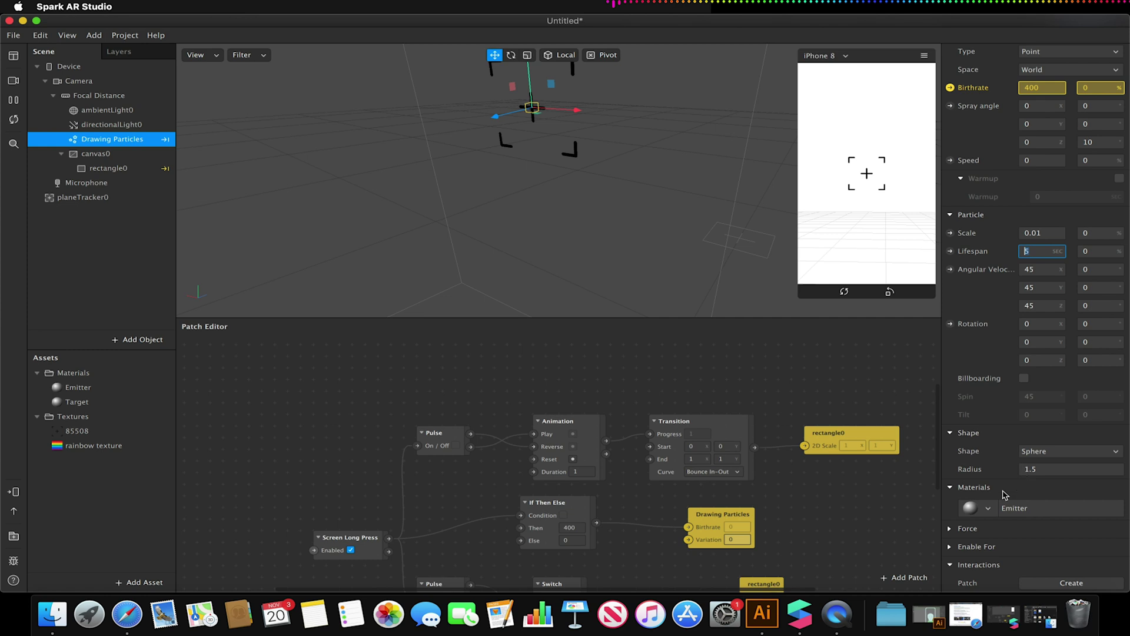
left_click(950, 528)
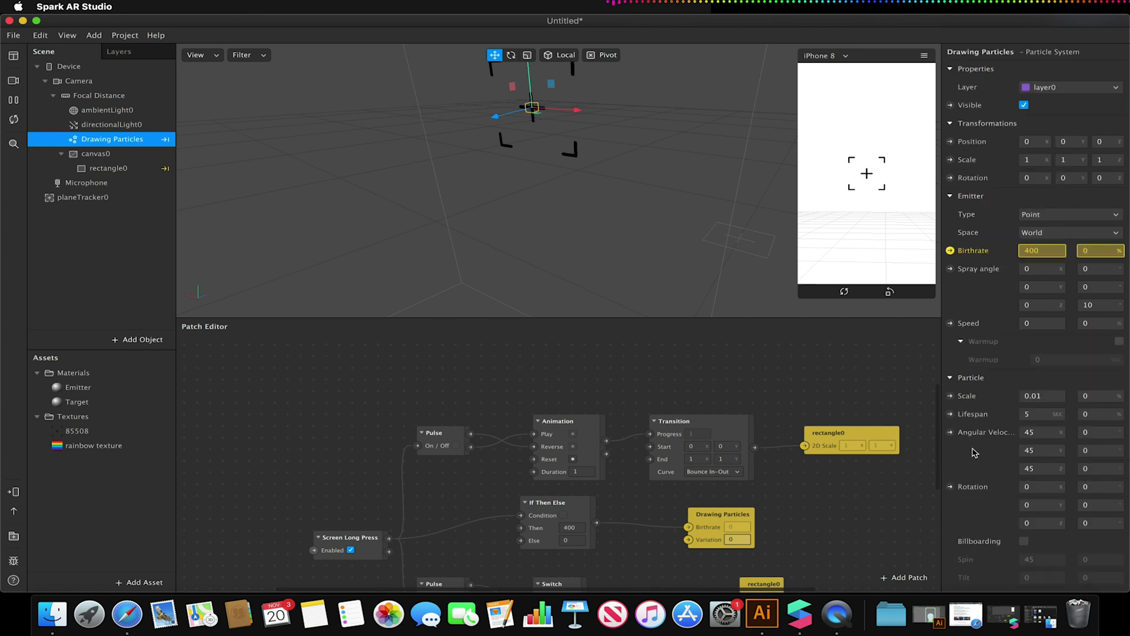
scroll(982, 411, "down", 5)
scroll(978, 398, "down", 3)
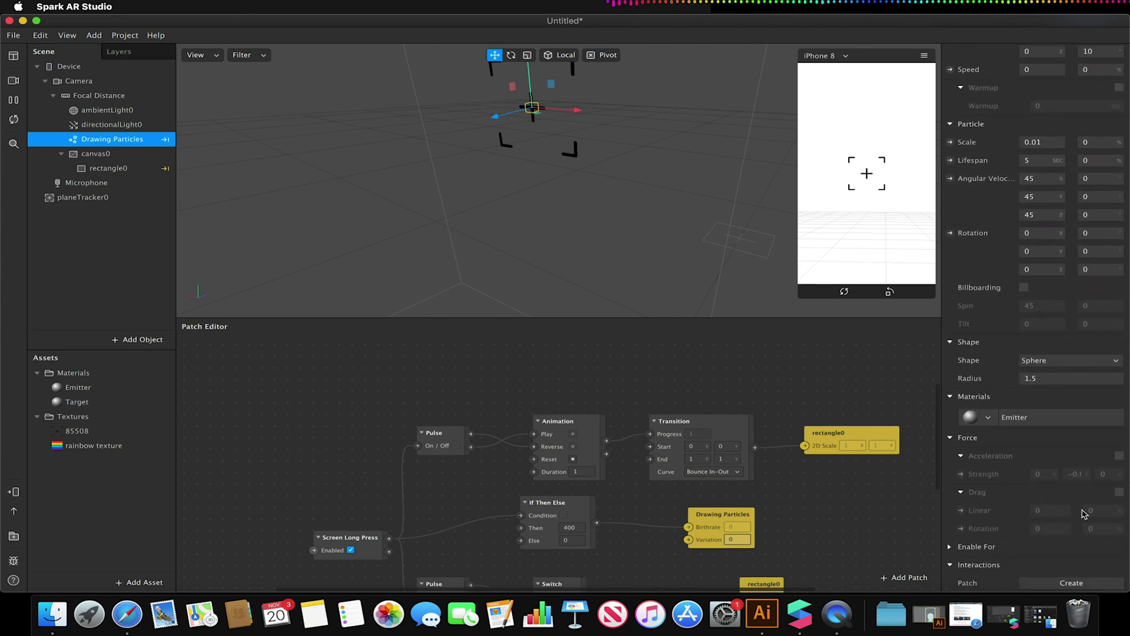
scroll(1063, 483, "up", 10)
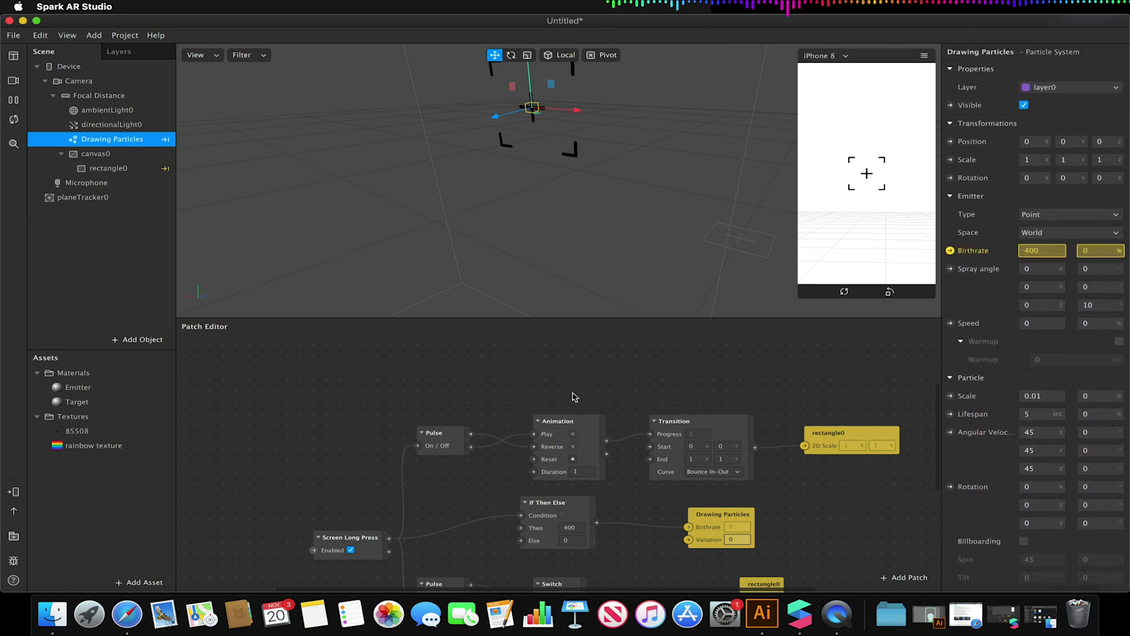
scroll(573, 399, "down", 5)
left_click(643, 495)
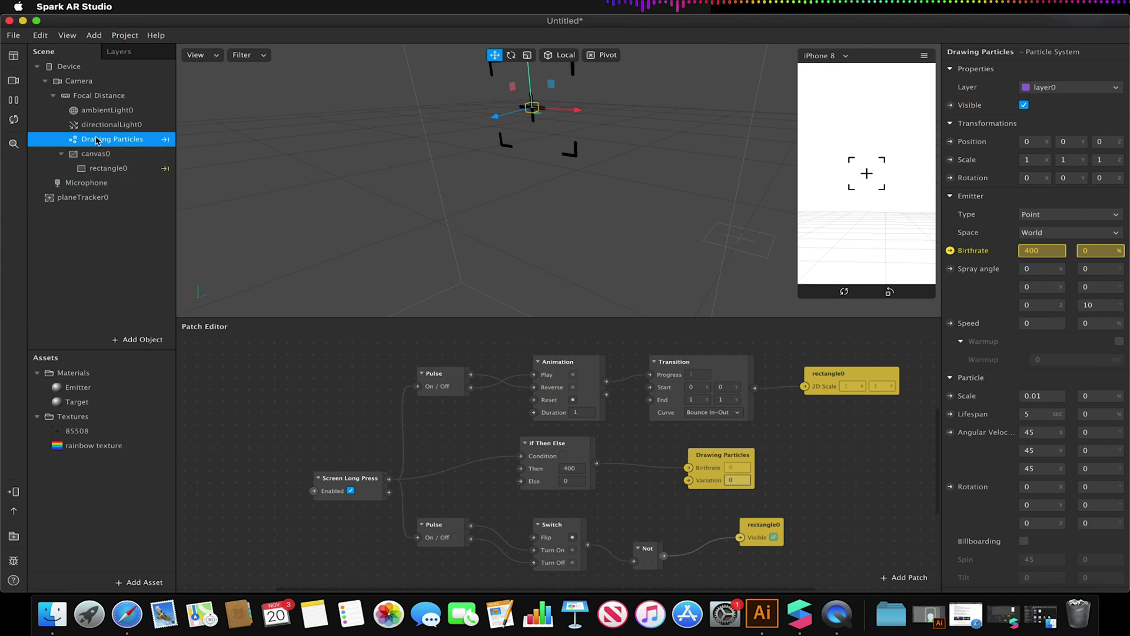
left_click(109, 168, "super")
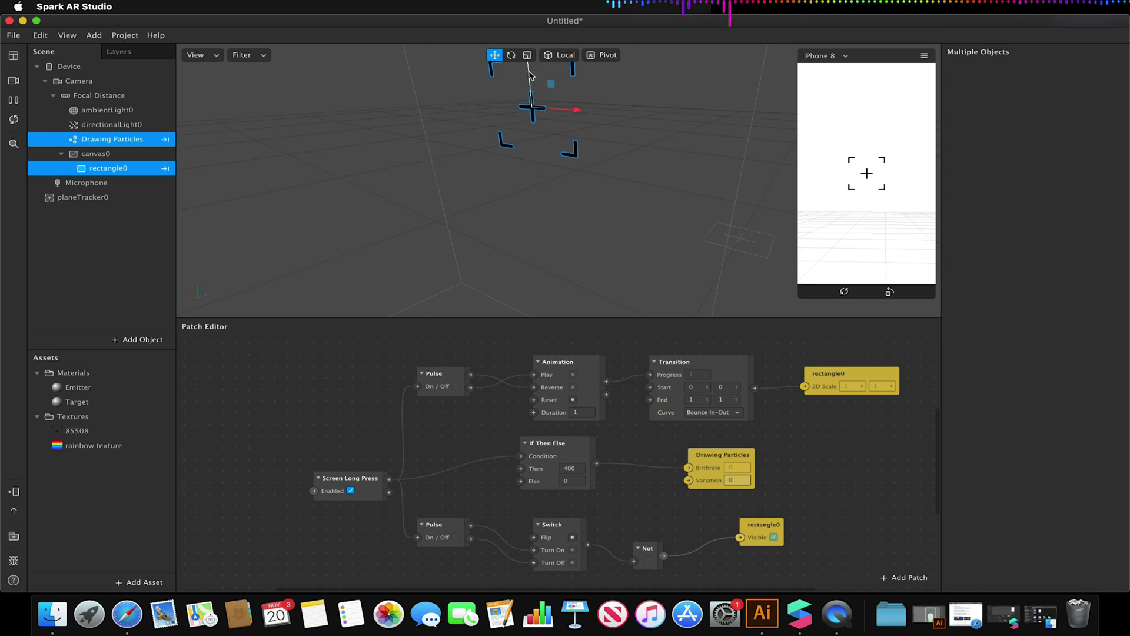
mouse_move(529, 74)
left_mouse_down()
mouse_move(530, 176)
mouse_move(527, 53)
left_mouse_up()
left_click(651, 186)
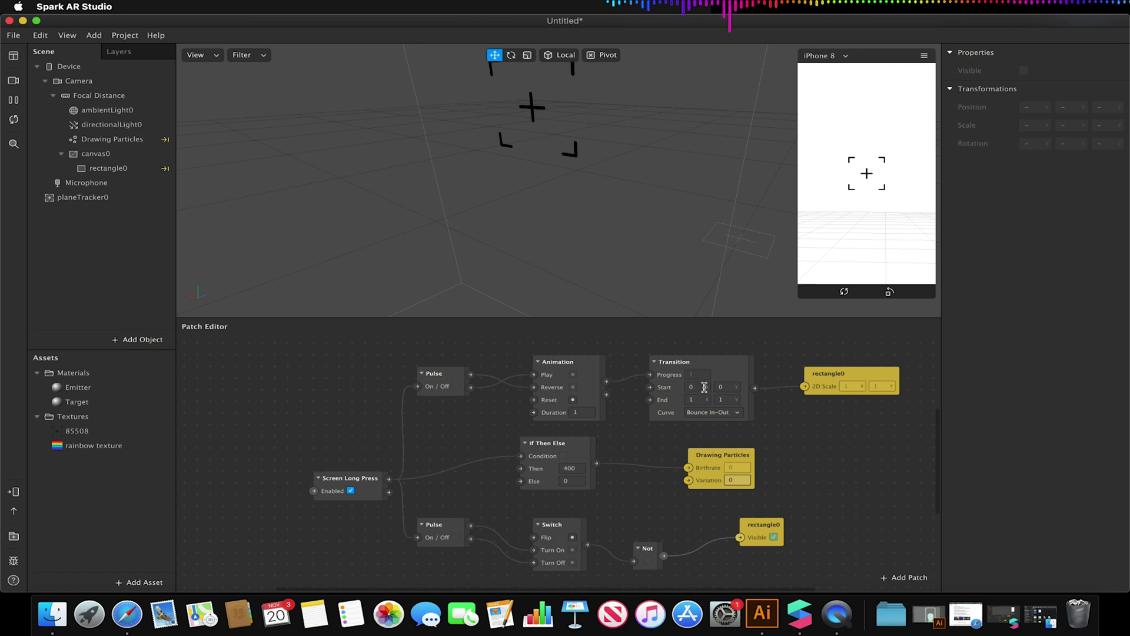
scroll(715, 391, "up", 3)
scroll(719, 398, "down", 3)
left_click(823, 373)
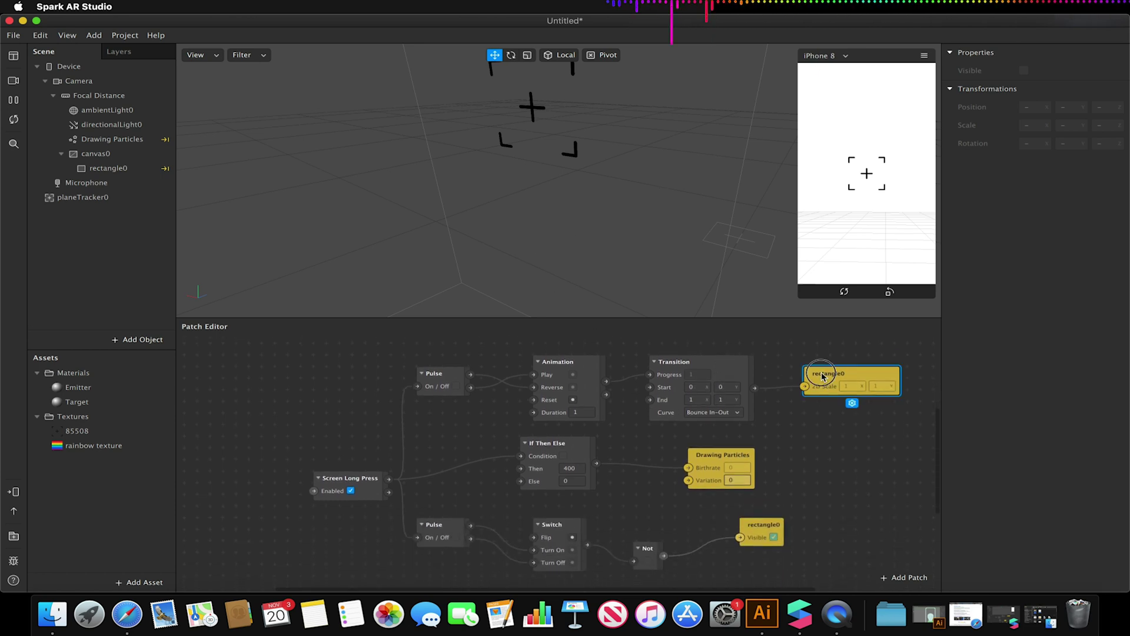